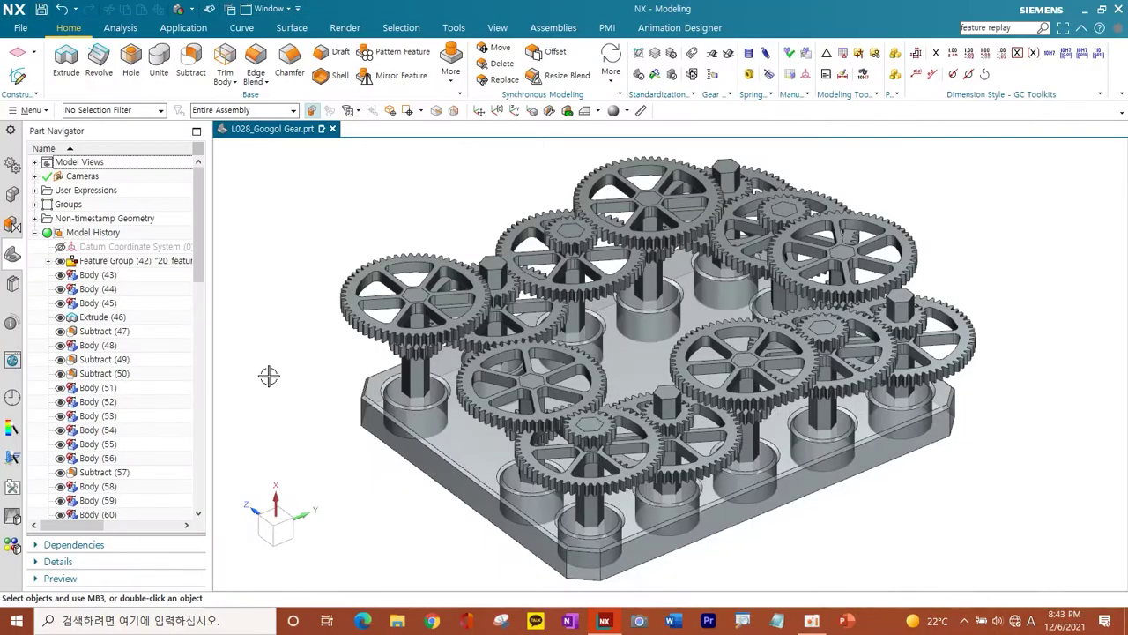
Step: Orbit the gear model, then display the animation solution tree with Solution1 and its folders
mouse_move(351, 361)
middle_mouse_down()
mouse_move(552, 319)
mouse_move(577, 351)
middle_mouse_up()
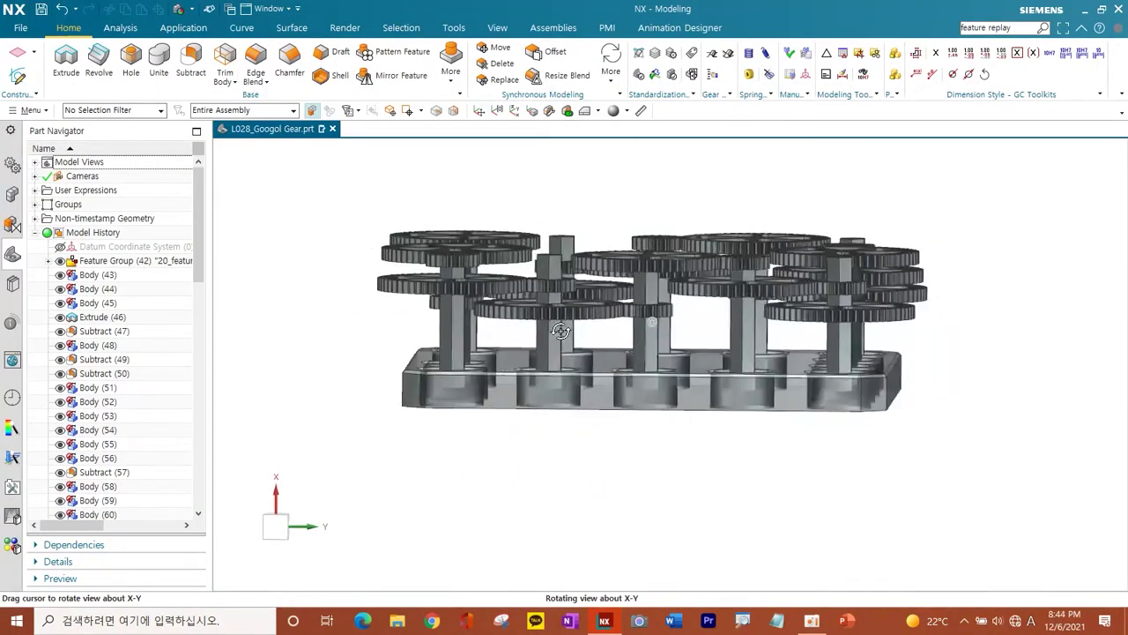
middle_click_drag(577, 351, 529, 399)
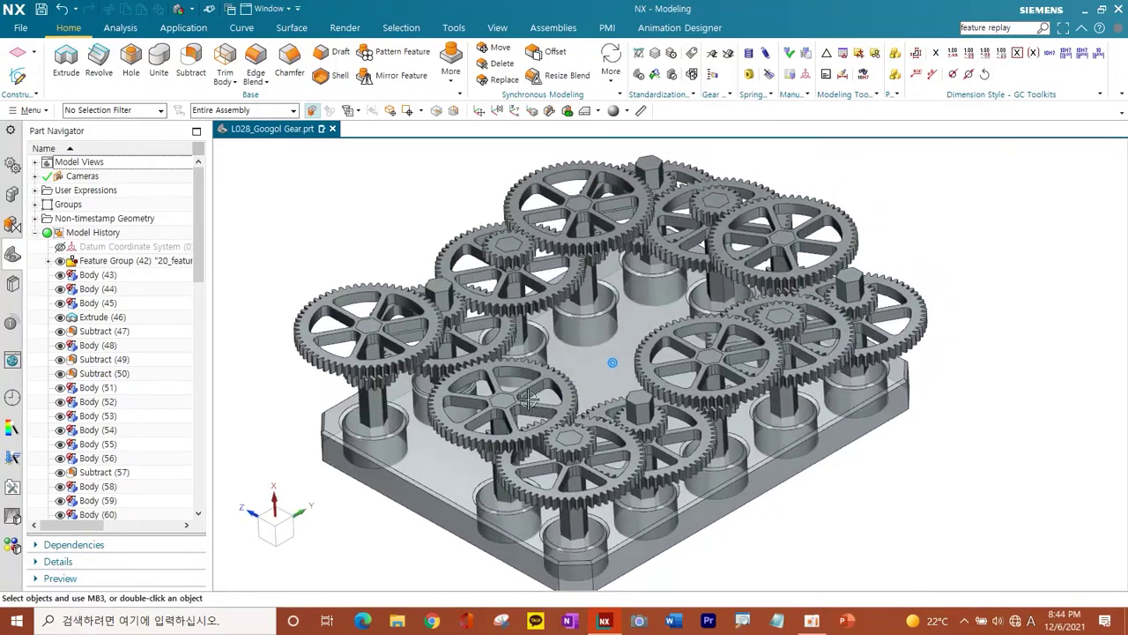
left_click(17, 171)
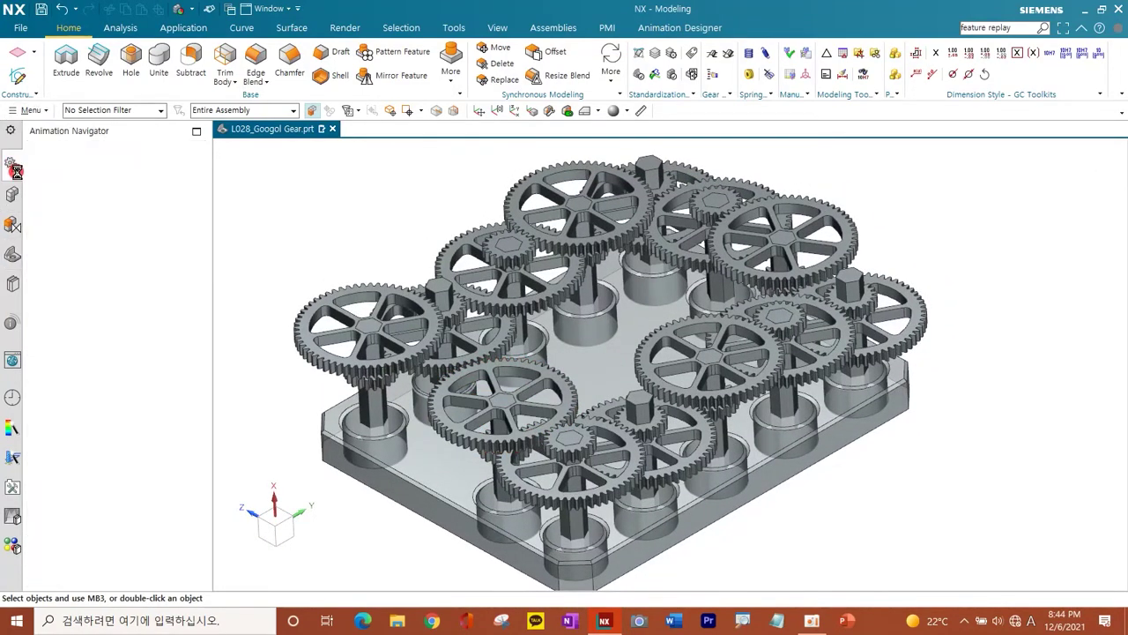
Step: On the Animation Designer tab, make the base plate a rigid group
left_click(696, 29)
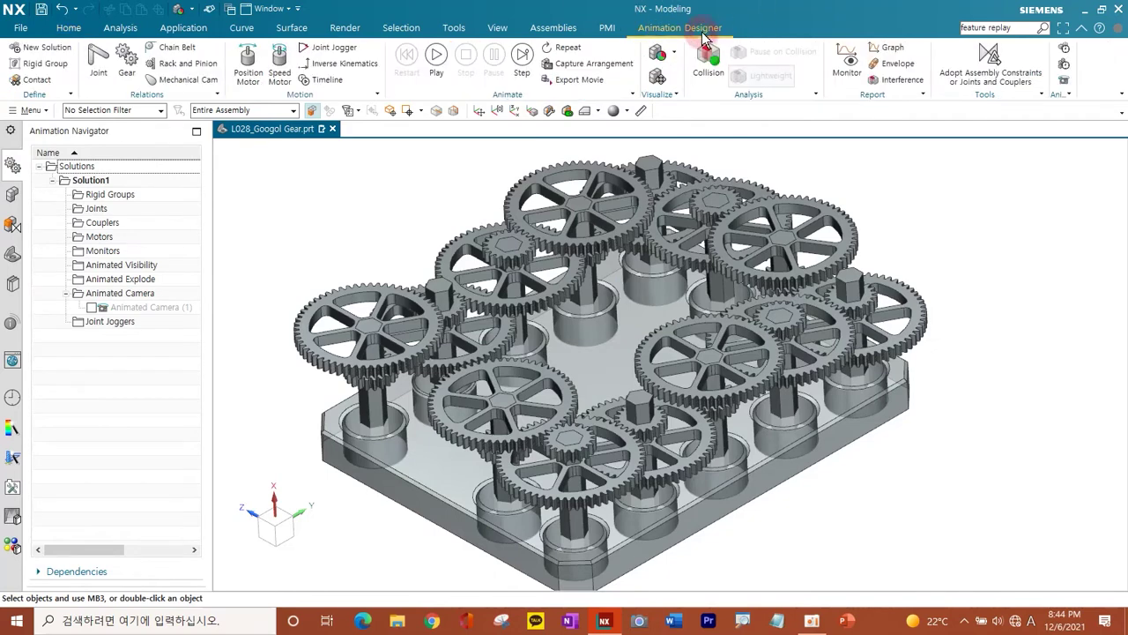
left_click(52, 64)
left_click(422, 495)
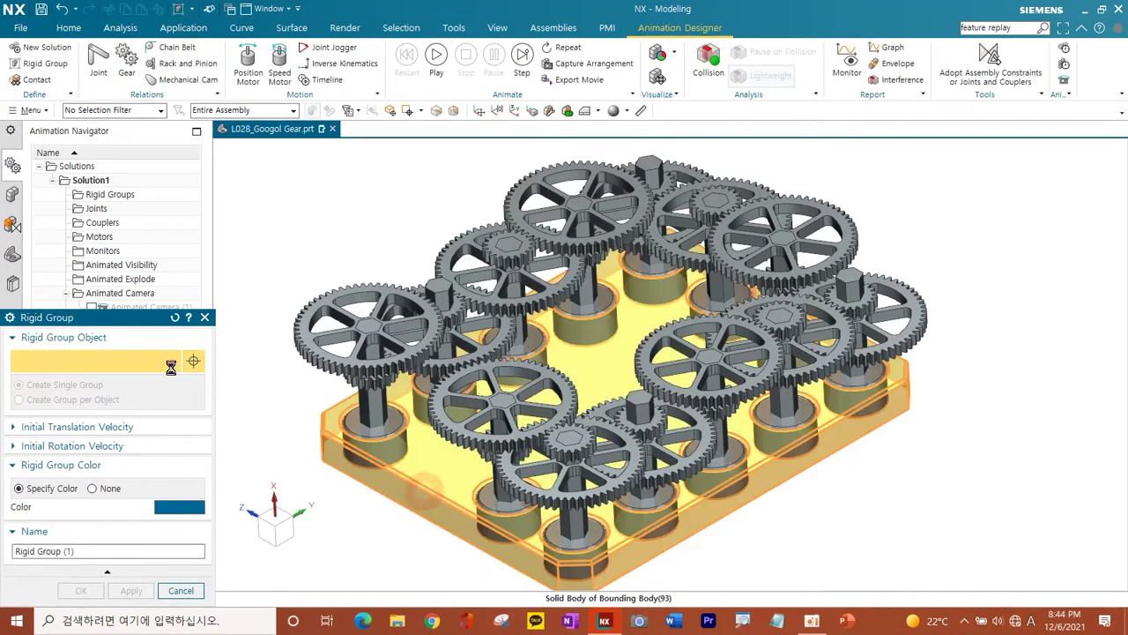
left_click_drag(122, 320, 262, 199)
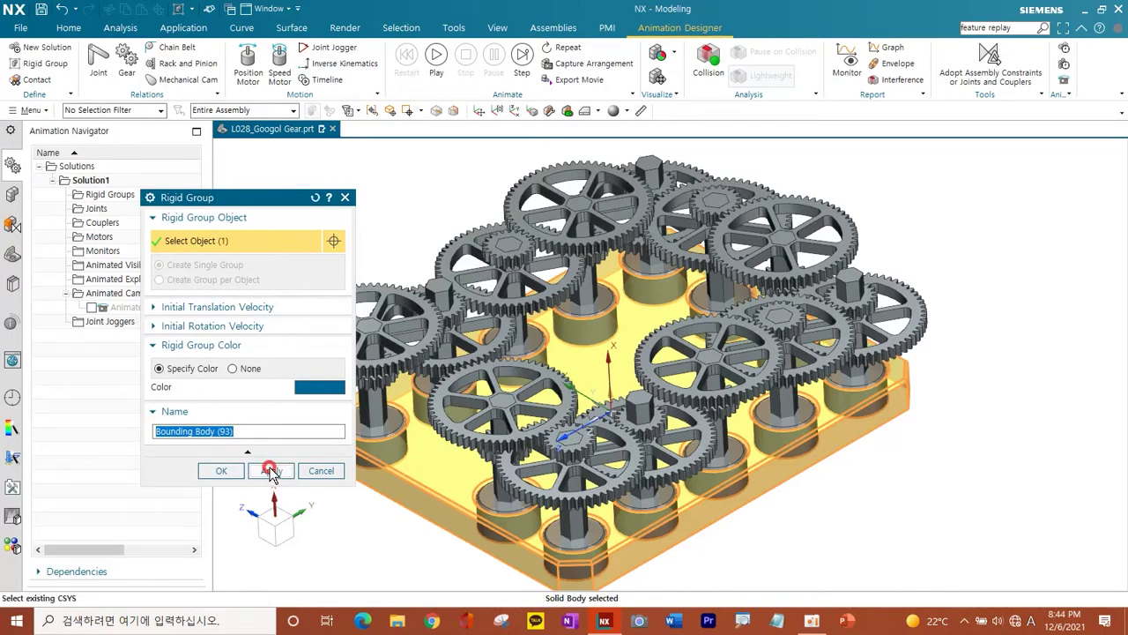
left_click(272, 470)
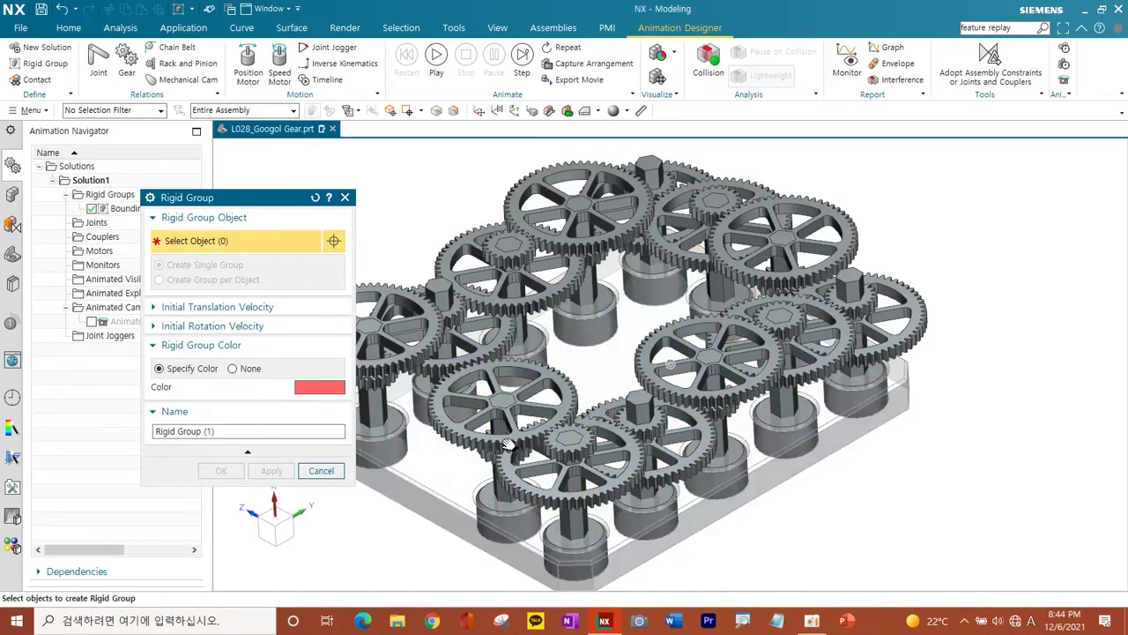
Step: Create Rigid Group (1) from the first pedestal and its shaft
middle_click_drag(507, 446, 657, 436, "shift")
left_click_drag(273, 200, 322, 239)
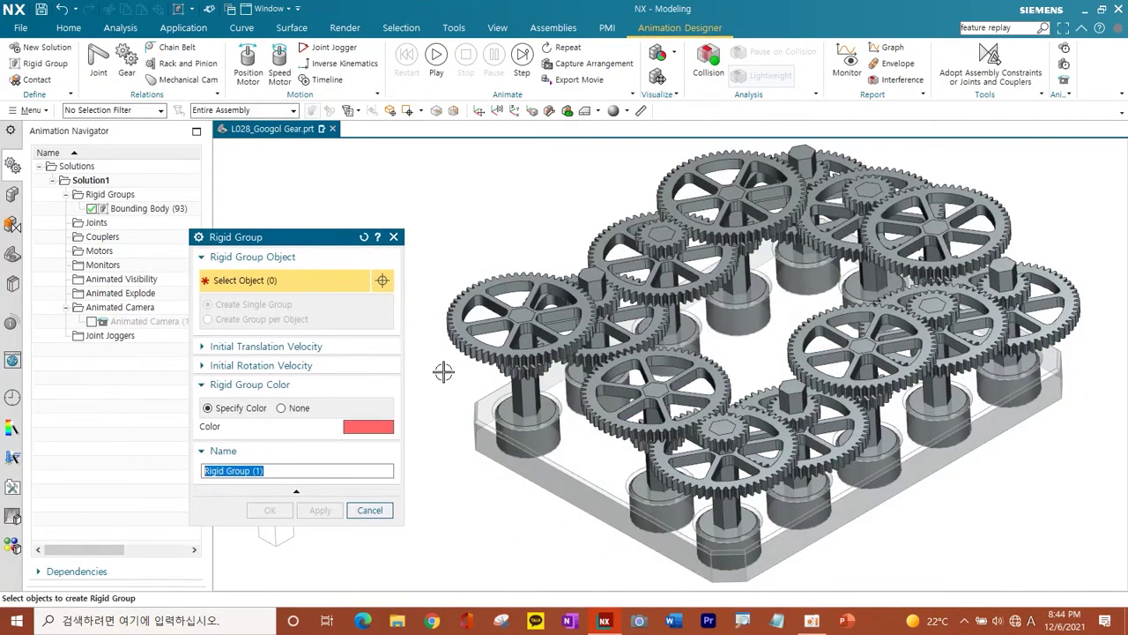
scroll(541, 434, "up", 2)
left_click(547, 401)
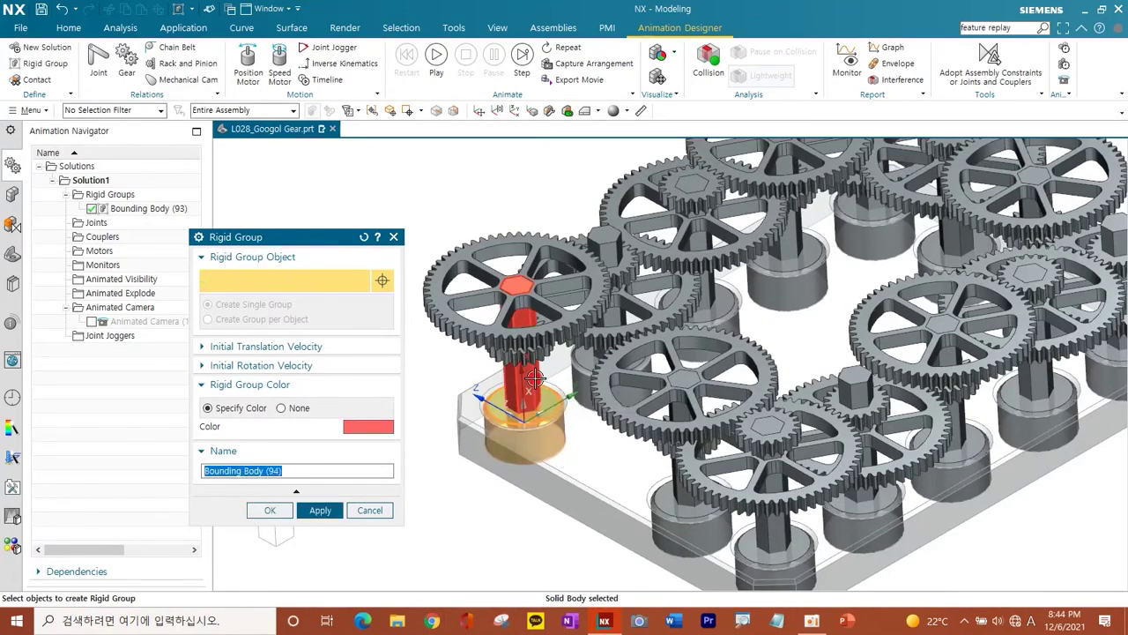
left_click(535, 377)
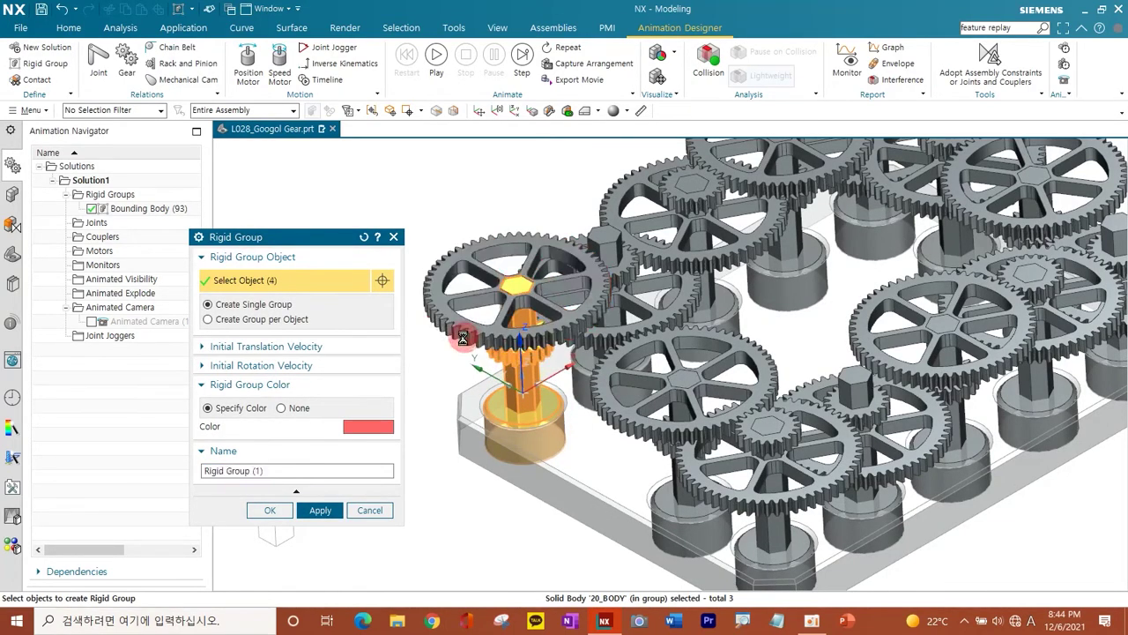
left_click(320, 510)
Step: Create Rigid Group (2) from the next gear, hub, pedestal and shaft body
scroll(558, 371, "down", 3)
left_click(616, 371)
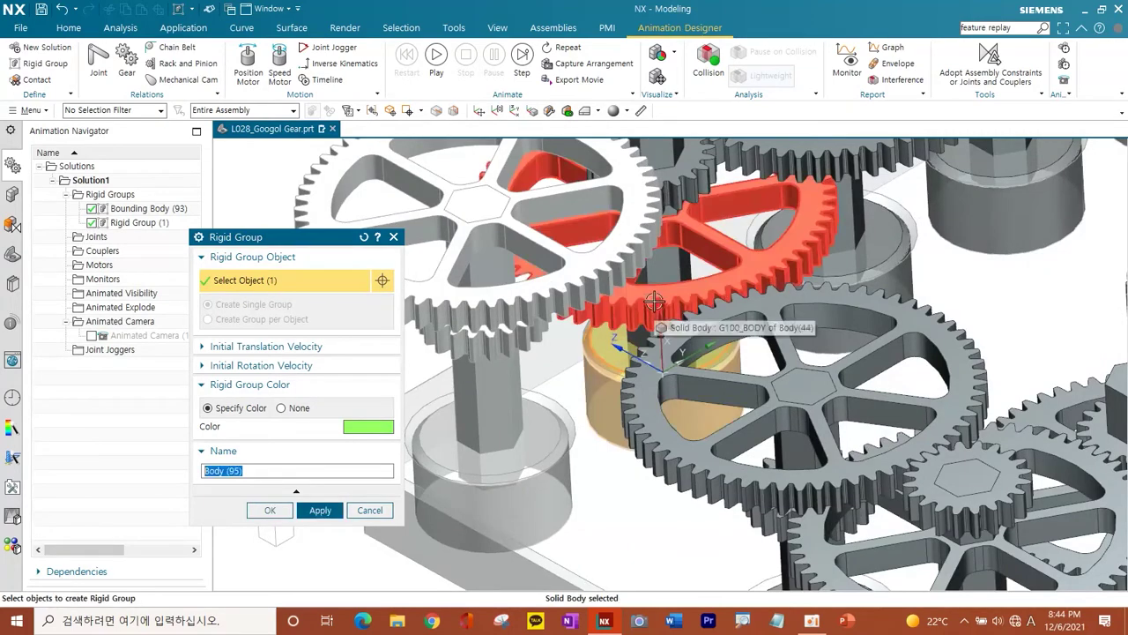
left_click(670, 264)
left_click(674, 242)
left_click(690, 183)
scroll(689, 183, "up", 5)
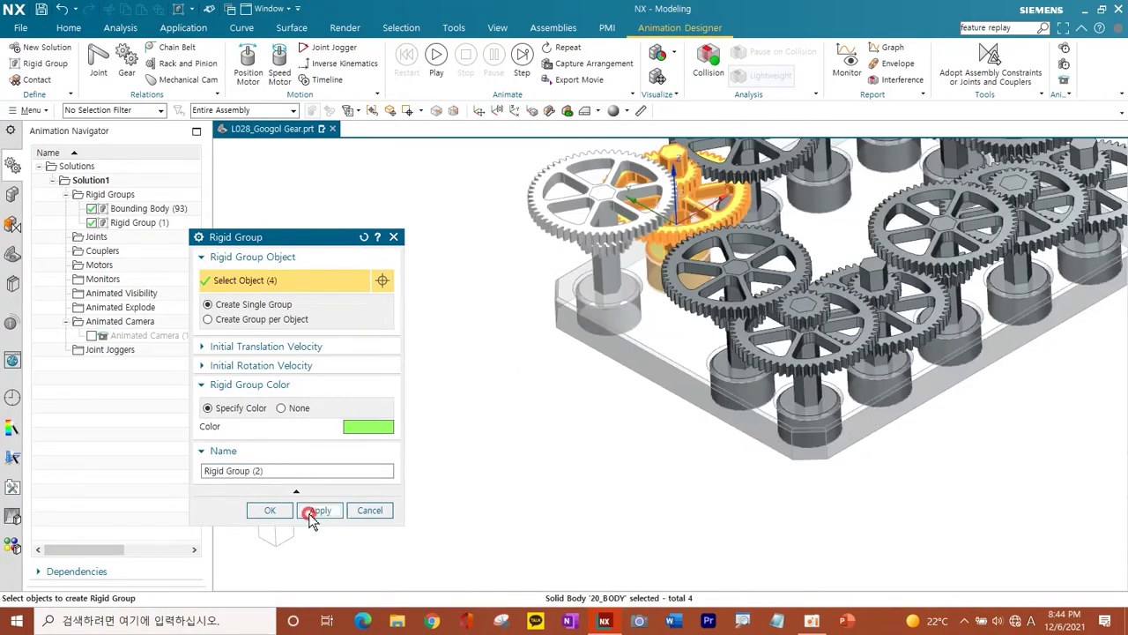
left_click(310, 516)
Step: Show parts in their rigid group colours
middle_click_drag(614, 394, 577, 484, "shift")
left_click(659, 58)
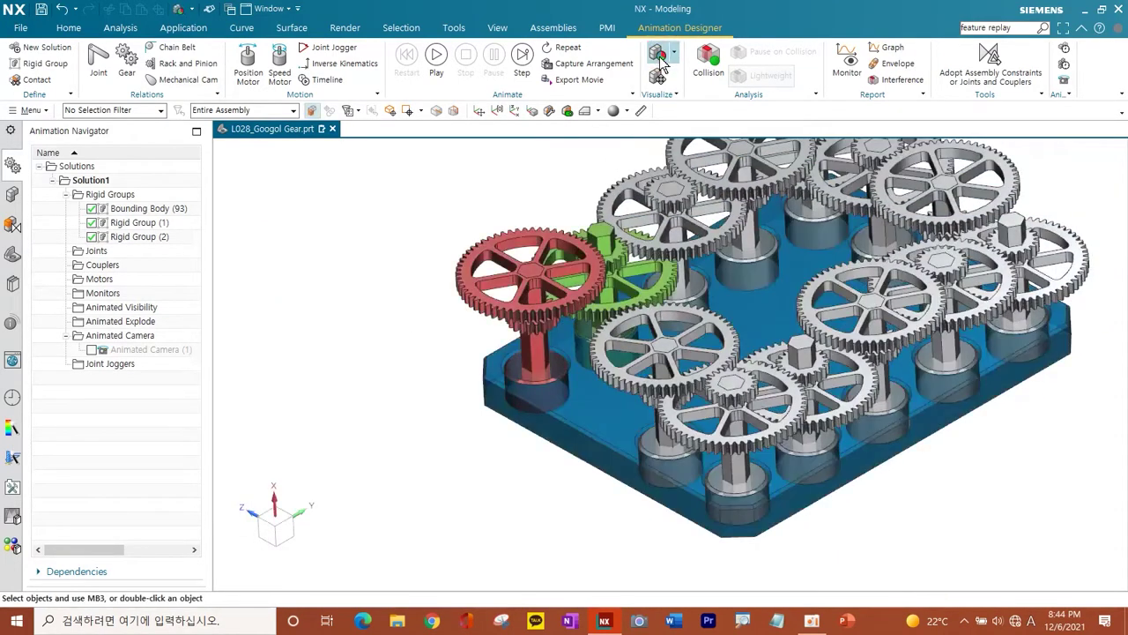
scroll(617, 265, "down", 3)
scroll(634, 265, "down", 3)
Step: Create Rigid Group (3) from the next gear and its hub
left_click(649, 262)
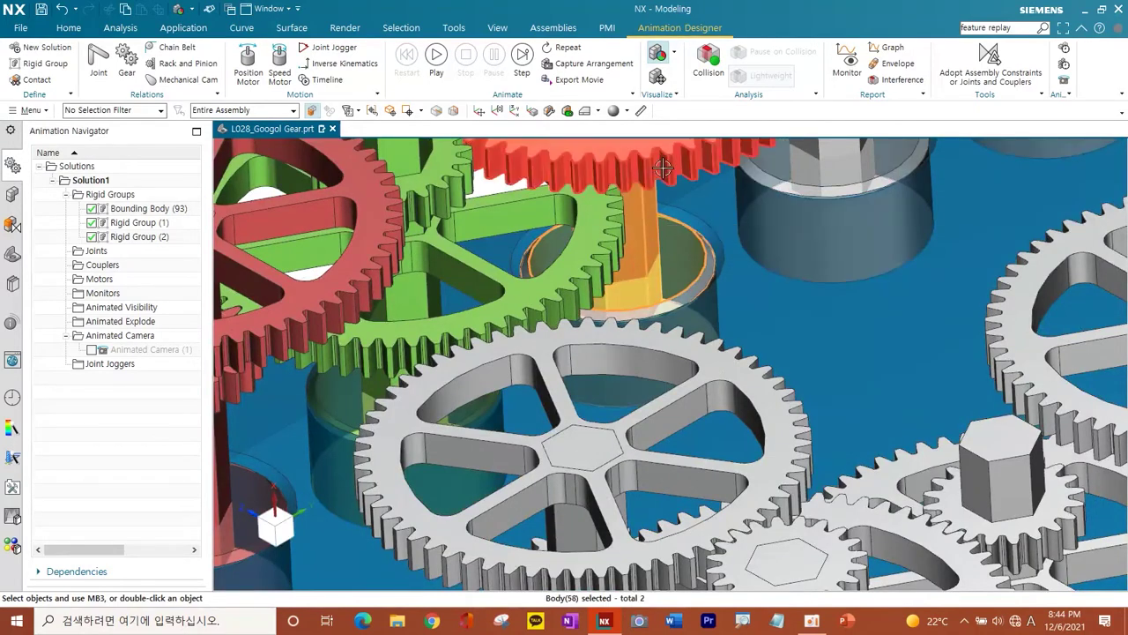
scroll(649, 262, "up", 5)
scroll(586, 228, "down", 2)
scroll(586, 228, "down", 2)
left_click(586, 227)
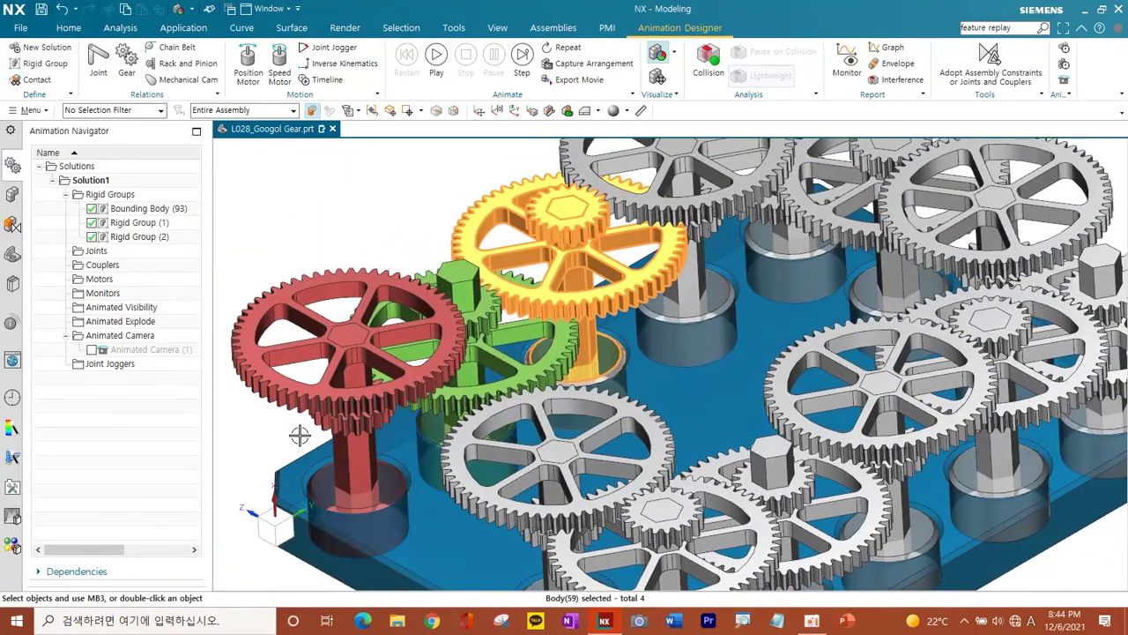
left_click(55, 68)
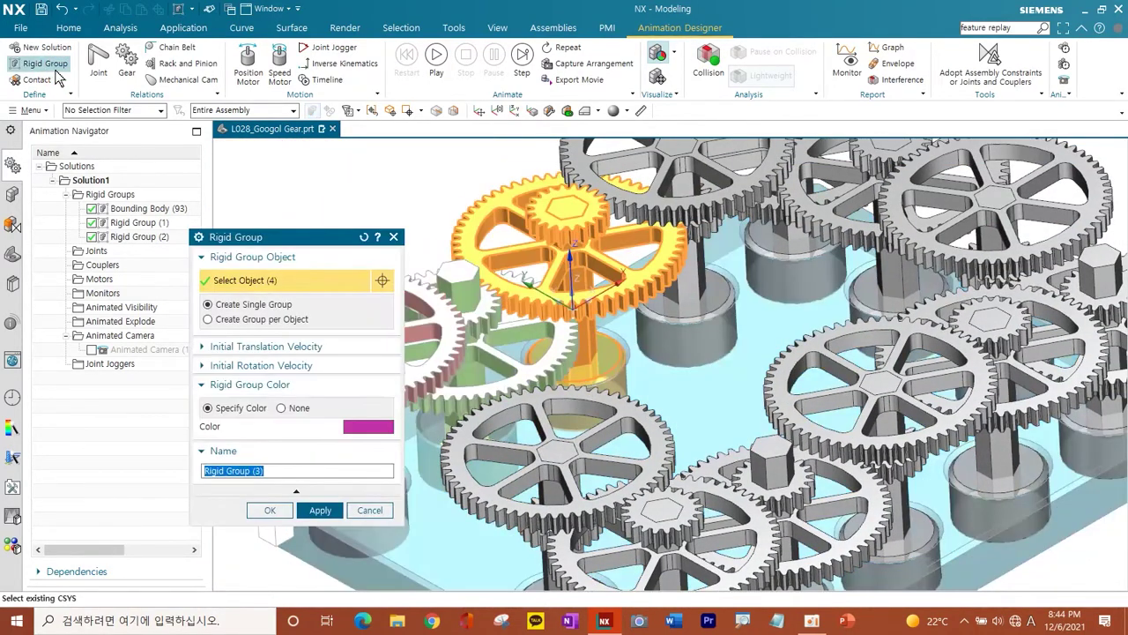
left_click(319, 510)
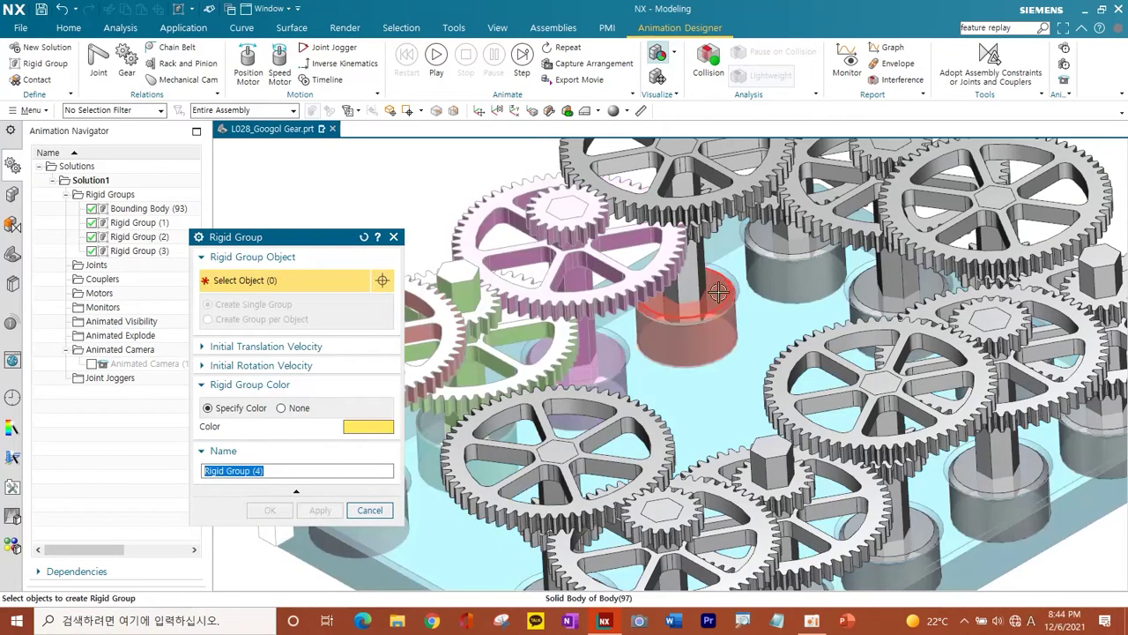
Step: Create Rigid Groups (4) and (5), each from a gear or hub with its shaft
left_click(694, 298)
left_click(699, 280)
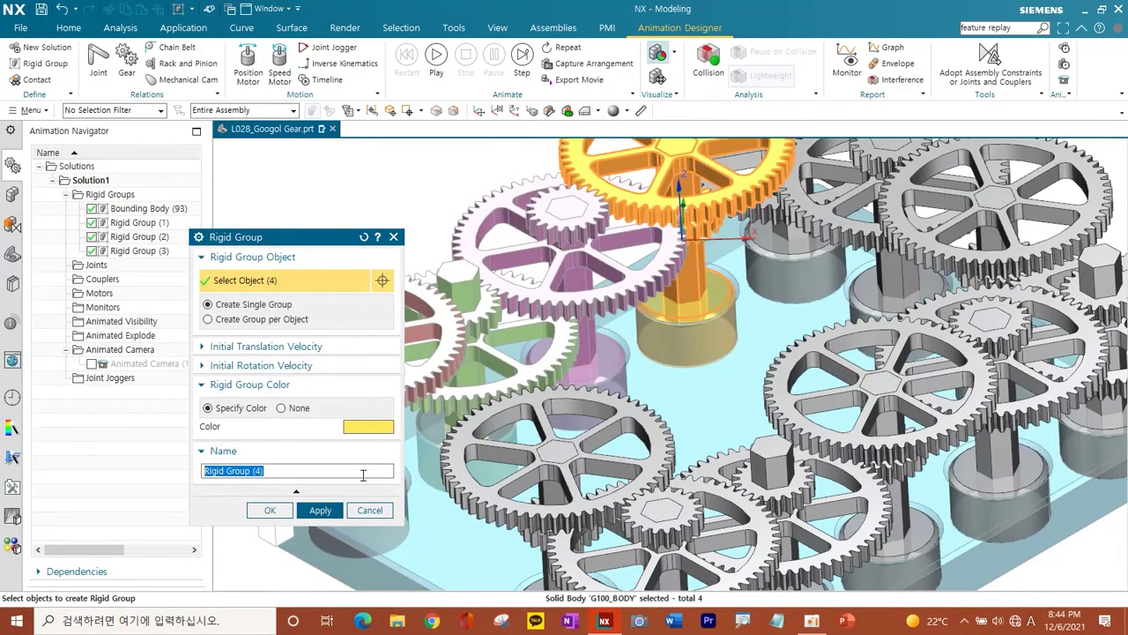
left_click(320, 511)
scroll(676, 306, "down", 5)
scroll(676, 306, "up", 3)
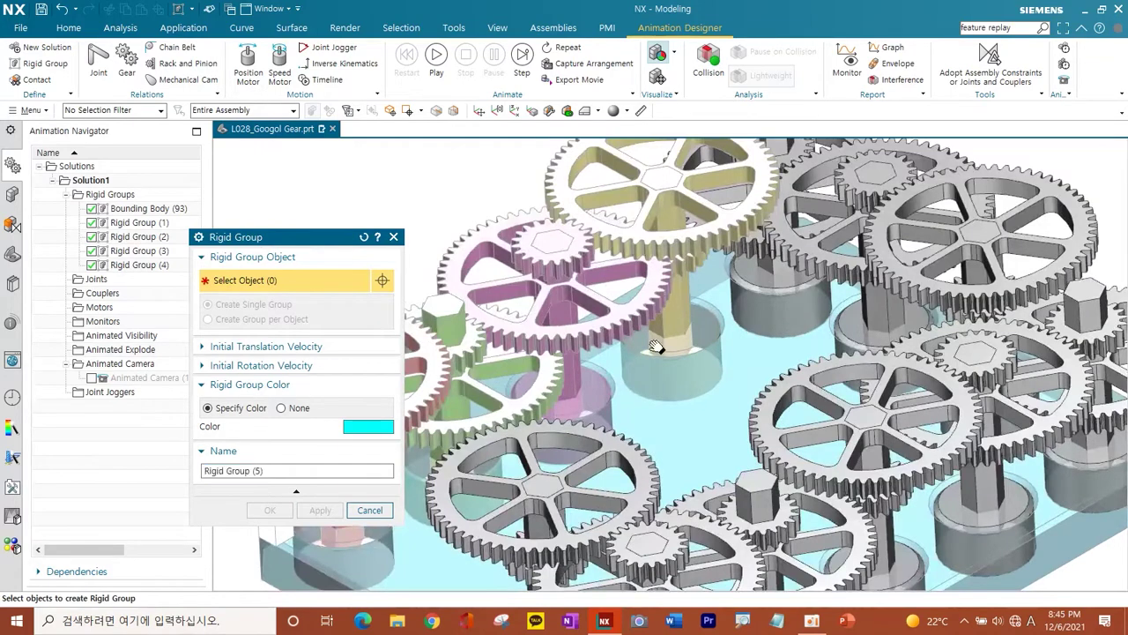
scroll(676, 306, "up", 2)
left_click(748, 231)
left_click(784, 172)
left_click(320, 510)
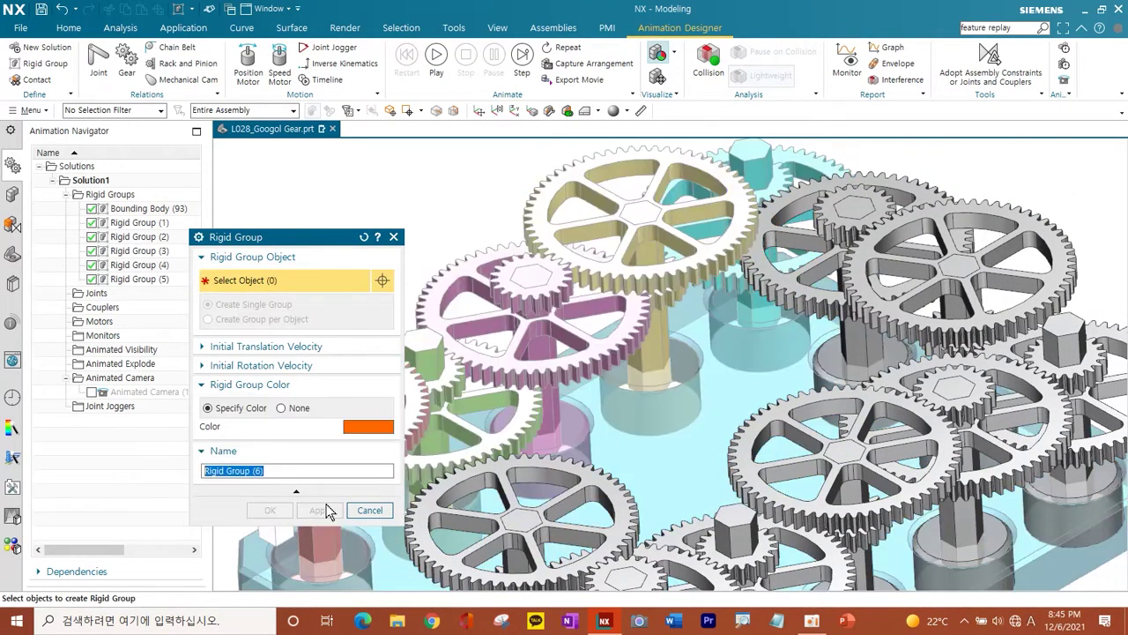
Step: Create Rigid Groups (6) and (7) from the large and small gears with their shafts
left_click(839, 355)
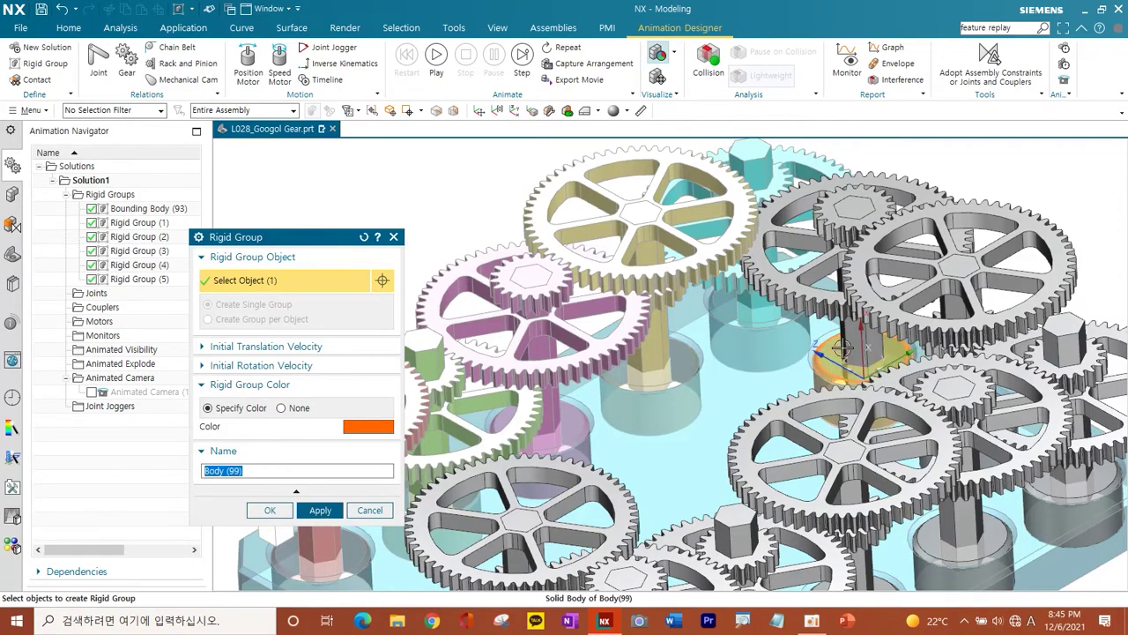
left_click(827, 220)
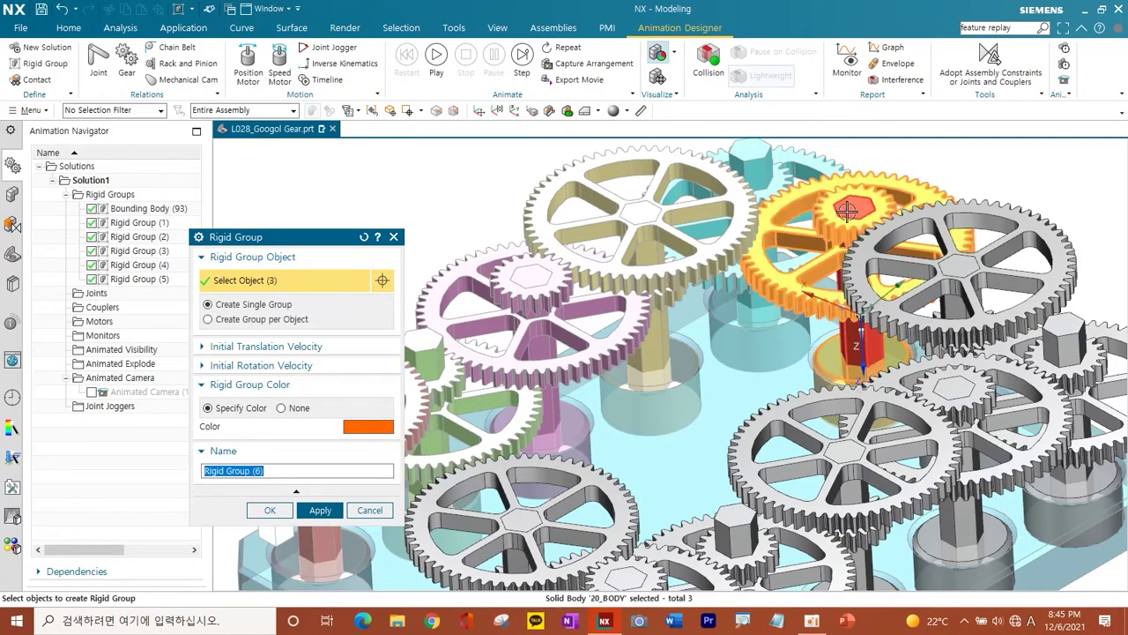
left_click(320, 511)
scroll(846, 322, "up", 5)
middle_click_drag(846, 322, 878, 320)
scroll(878, 320, "down", 5)
left_click(811, 353)
left_click(846, 265)
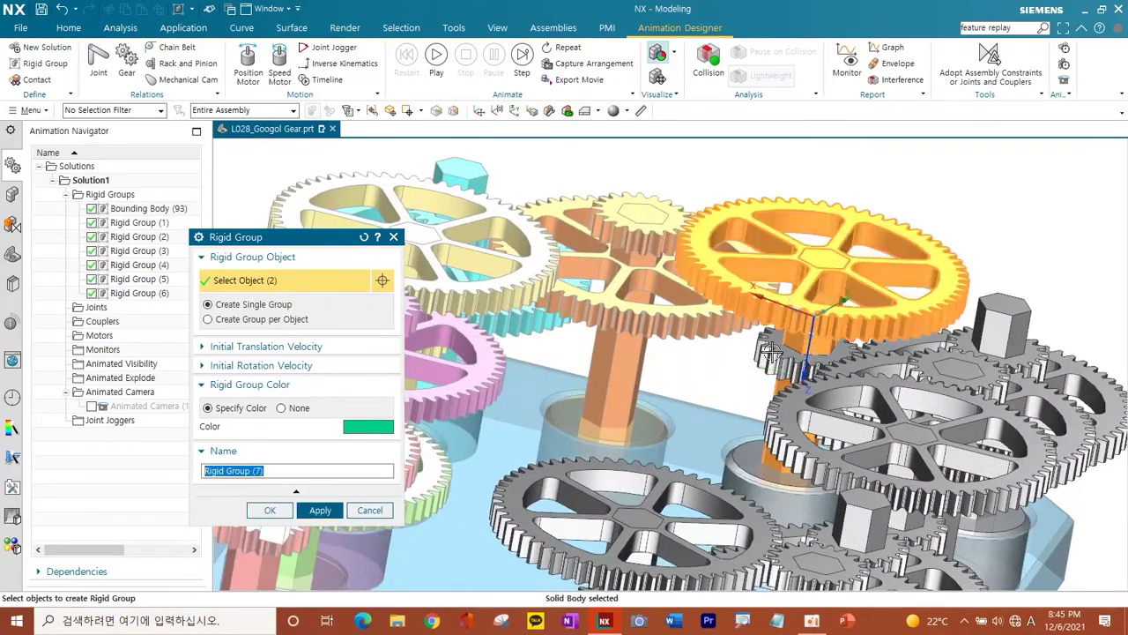
left_click(775, 370)
left_click(320, 510)
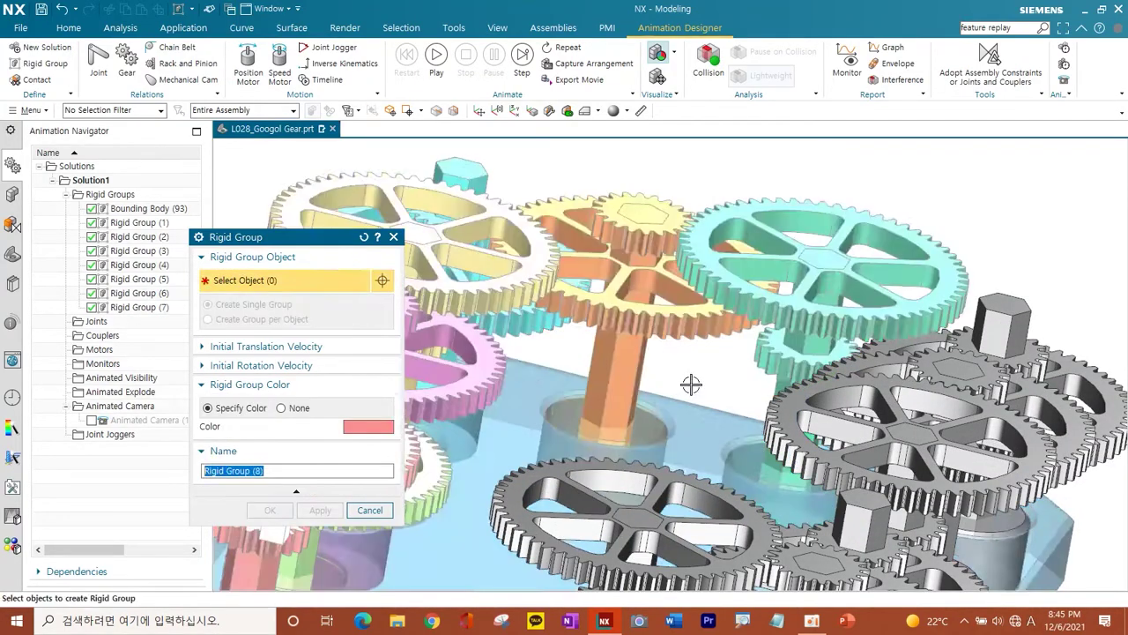
Step: Create Rigid Group (8) from a small gear and its shaft, then pick the next gear
scroll(693, 383, "up", 5)
middle_click_drag(693, 382, 733, 374)
scroll(733, 373, "down", 2)
scroll(733, 374, "down", 3)
left_click(877, 340)
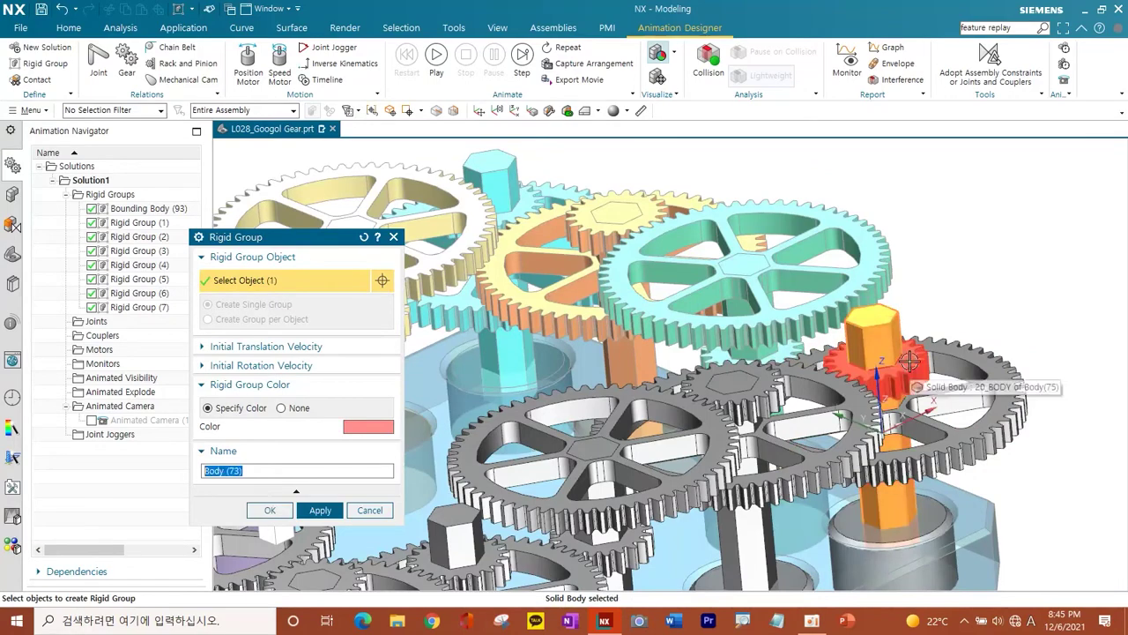
left_click(881, 503)
left_click(320, 510)
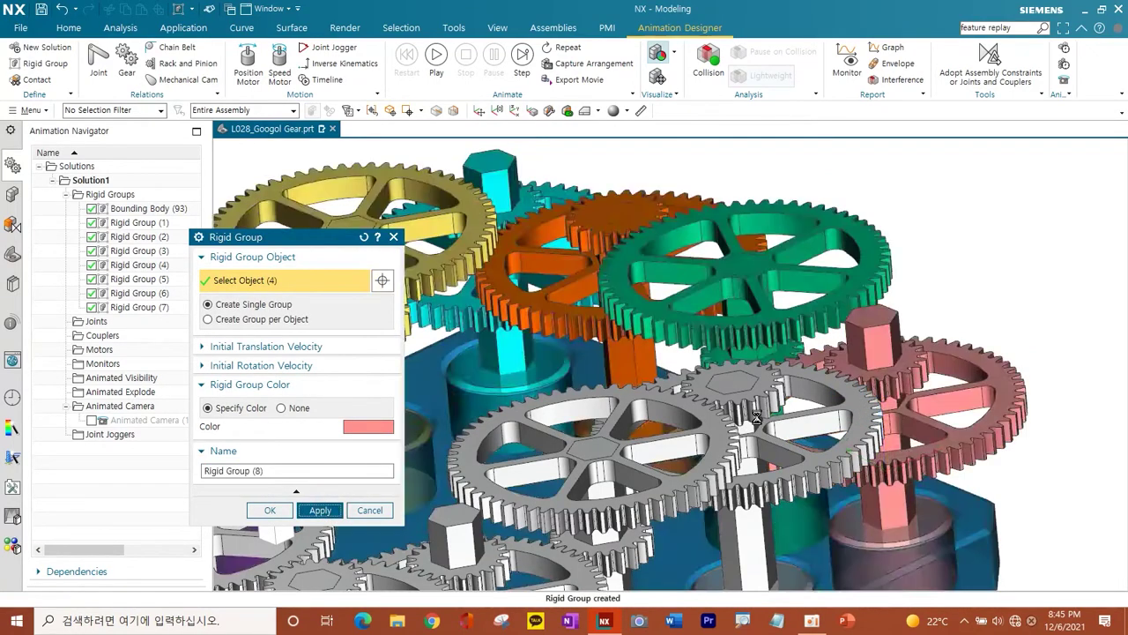
left_click(742, 385)
Step: Create Rigid Groups (9) and (10) from the gear's hub and shafts
left_click(775, 405)
left_click(747, 529)
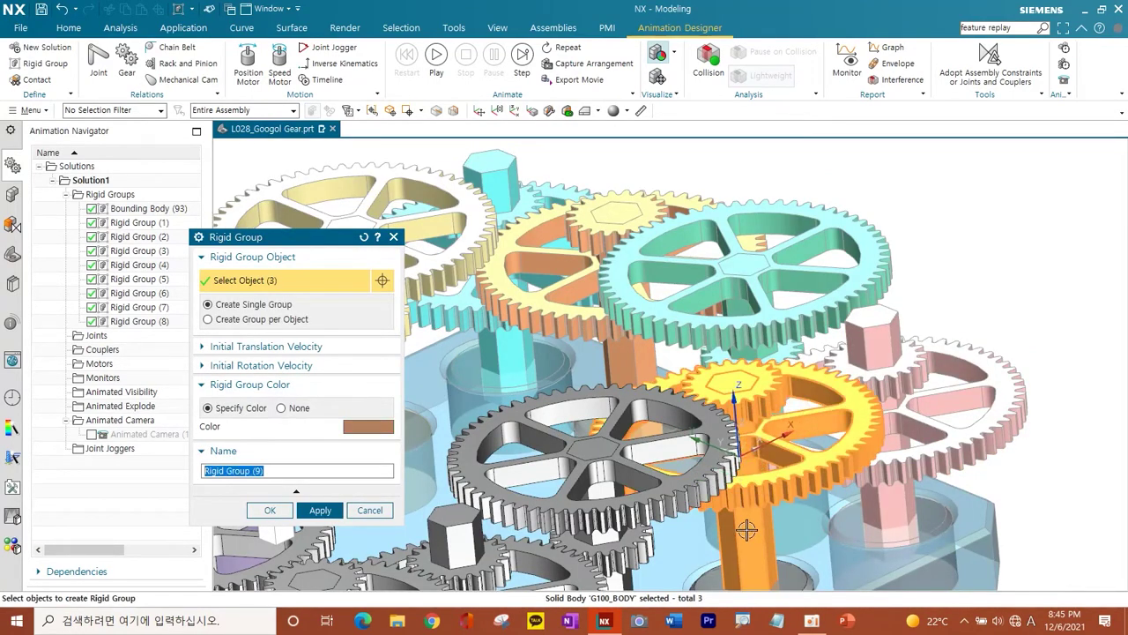
left_click(320, 510)
scroll(687, 313, "up", 4)
scroll(688, 313, "down", 2)
scroll(687, 313, "down", 3)
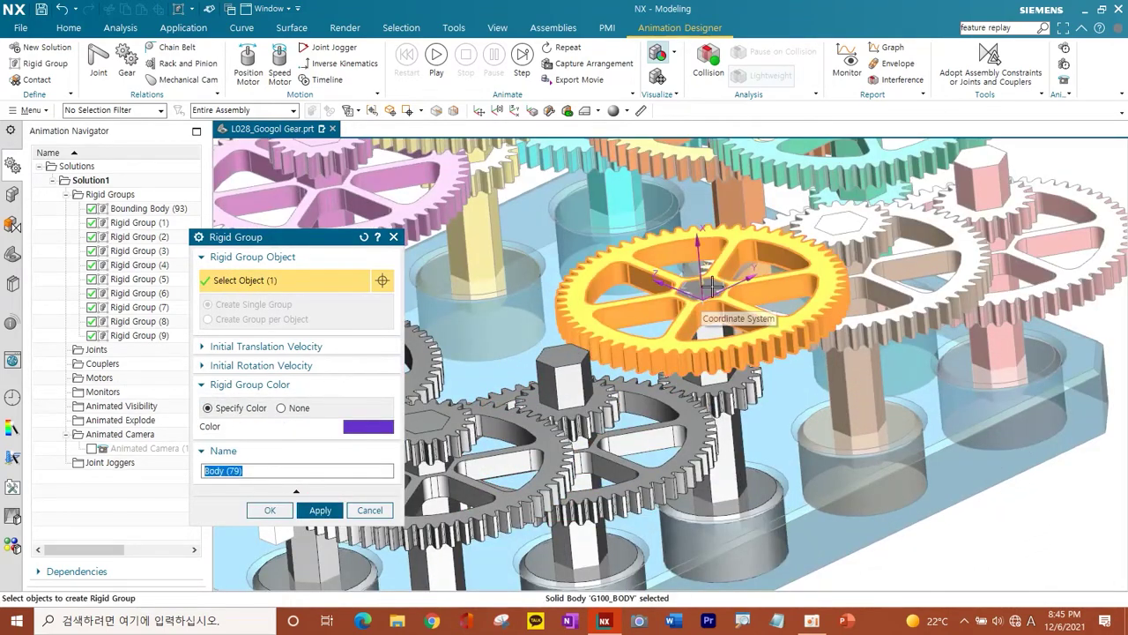
left_click(730, 459)
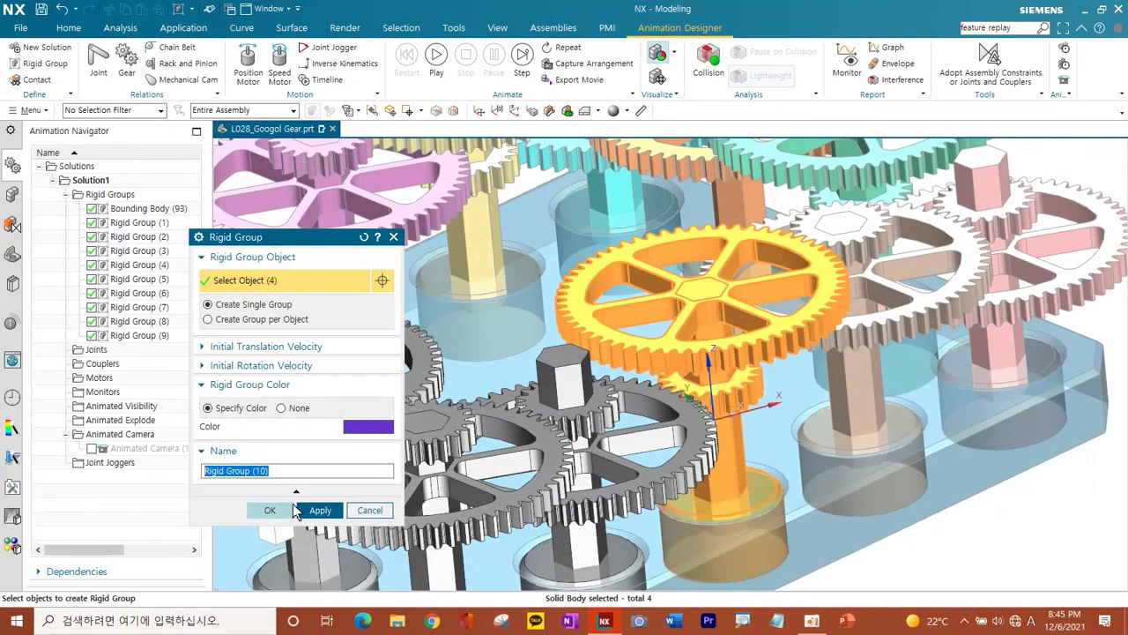
left_click(320, 510)
Step: Create Rigid Groups (11) and (12) from the small and large gears with their shafts
left_click(576, 377)
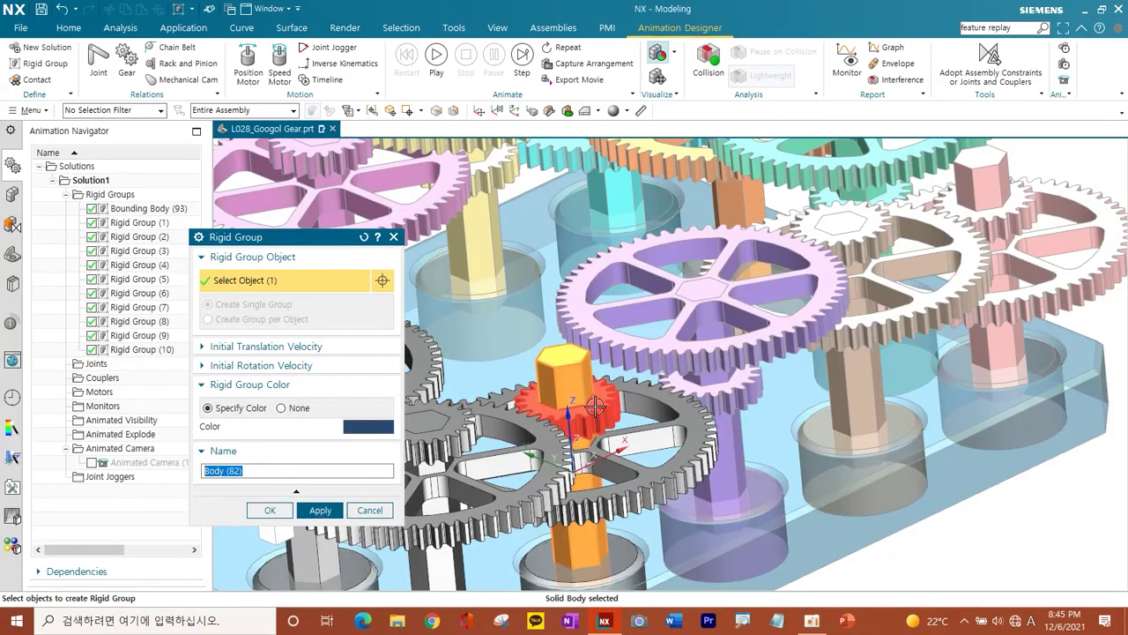
left_click(653, 440)
left_click(320, 509)
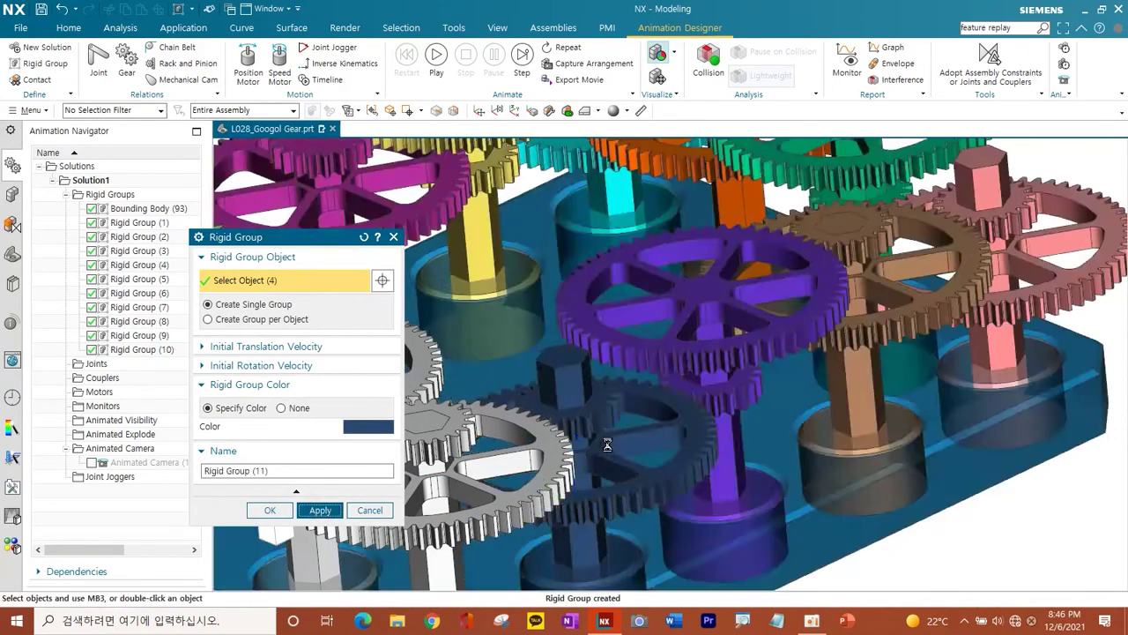
middle_click_drag(502, 379, 562, 347)
left_click(562, 347)
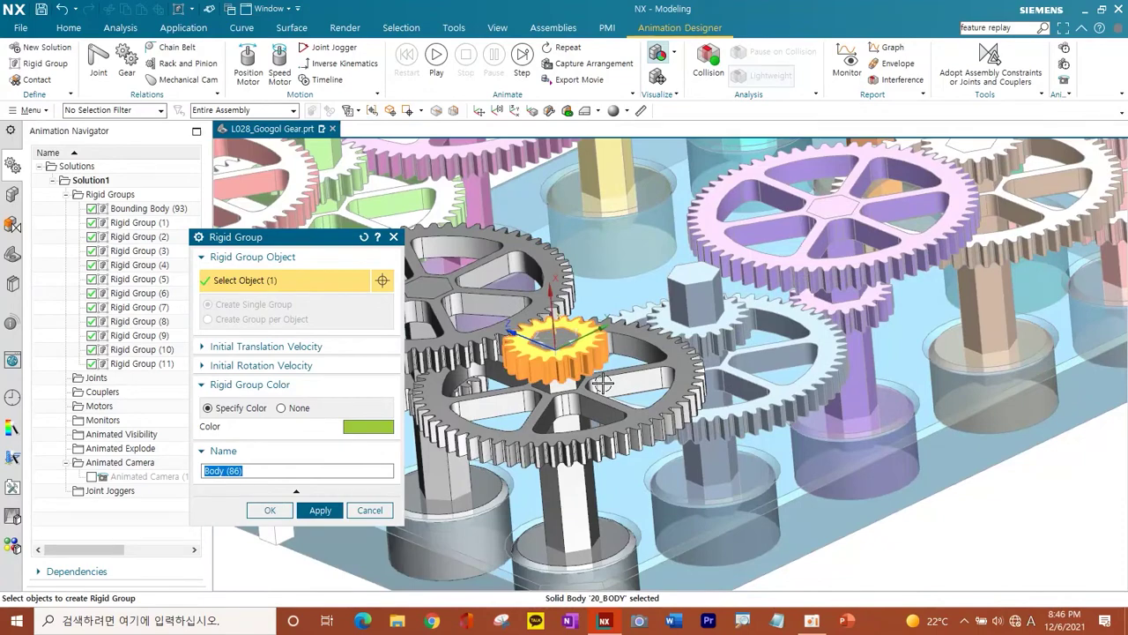
left_click(617, 375)
left_click(569, 494)
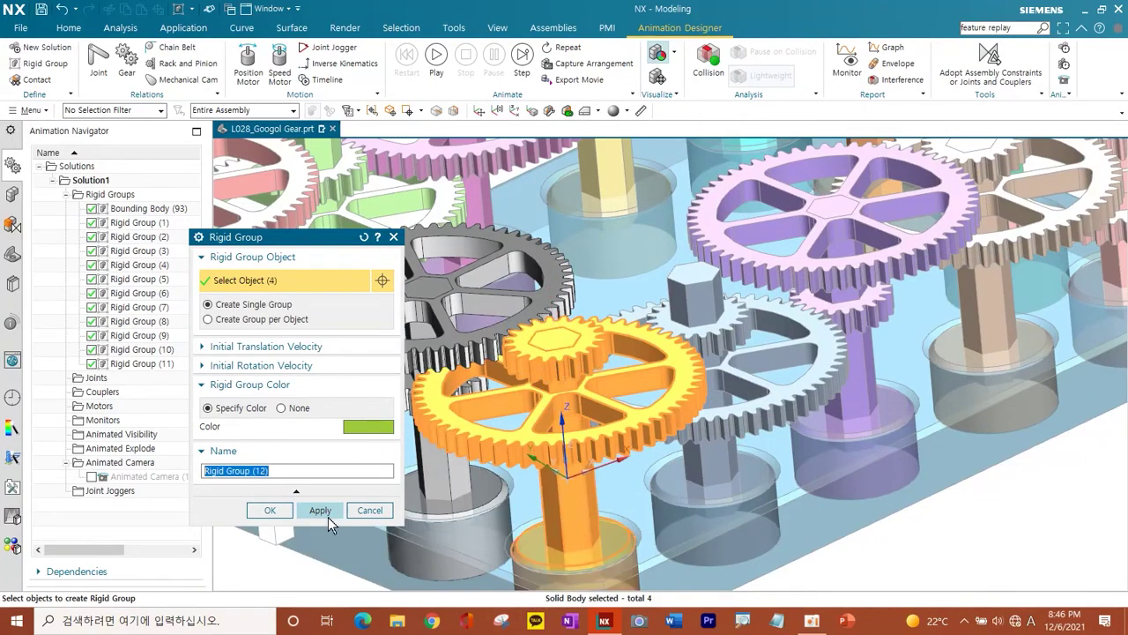
left_click(320, 509)
Step: Create Rigid Group (13) from a large gear, shaft and base cylinder, then close the dialog
mouse_move(493, 414)
middle_mouse_down()
mouse_move(552, 436)
mouse_move(763, 434)
middle_mouse_up()
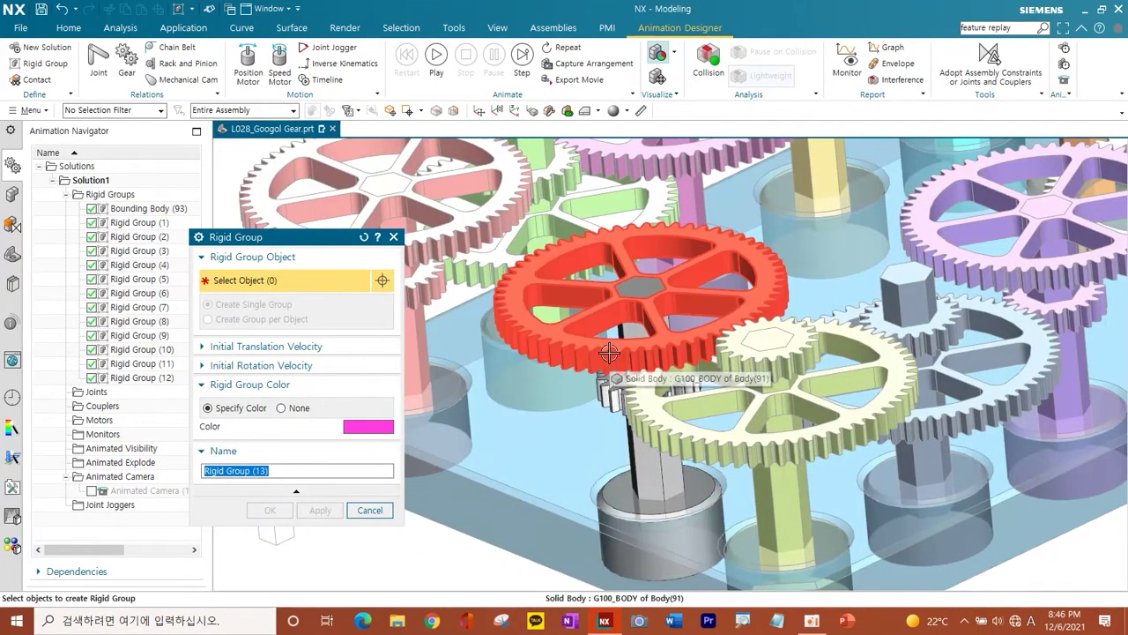
left_click(608, 351)
left_click(617, 398)
left_click(657, 518)
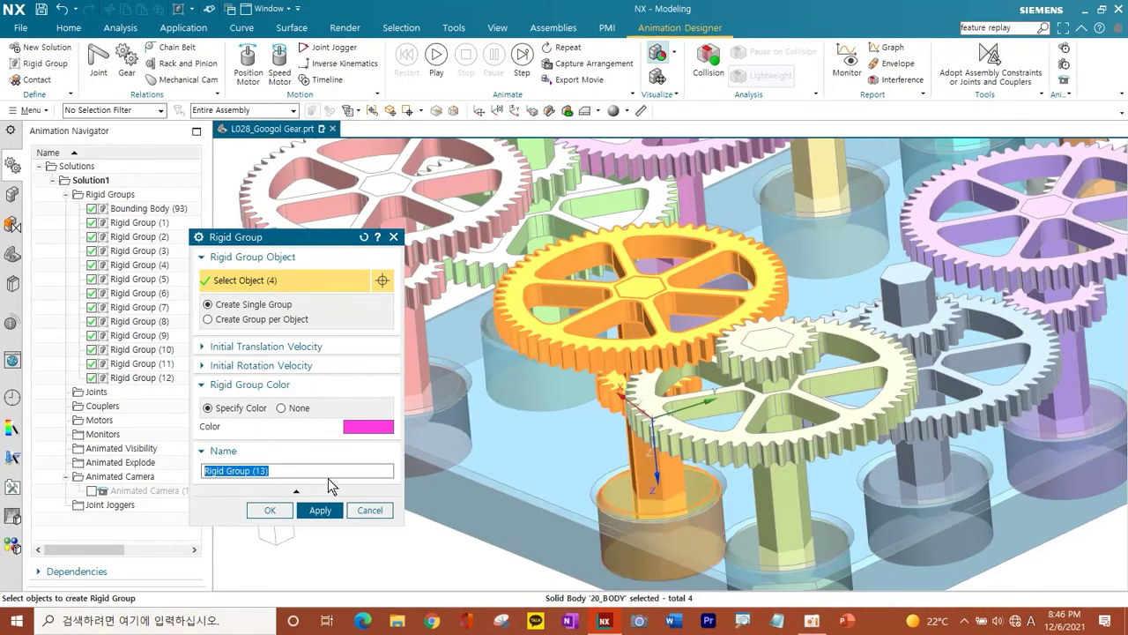
left_click(320, 509)
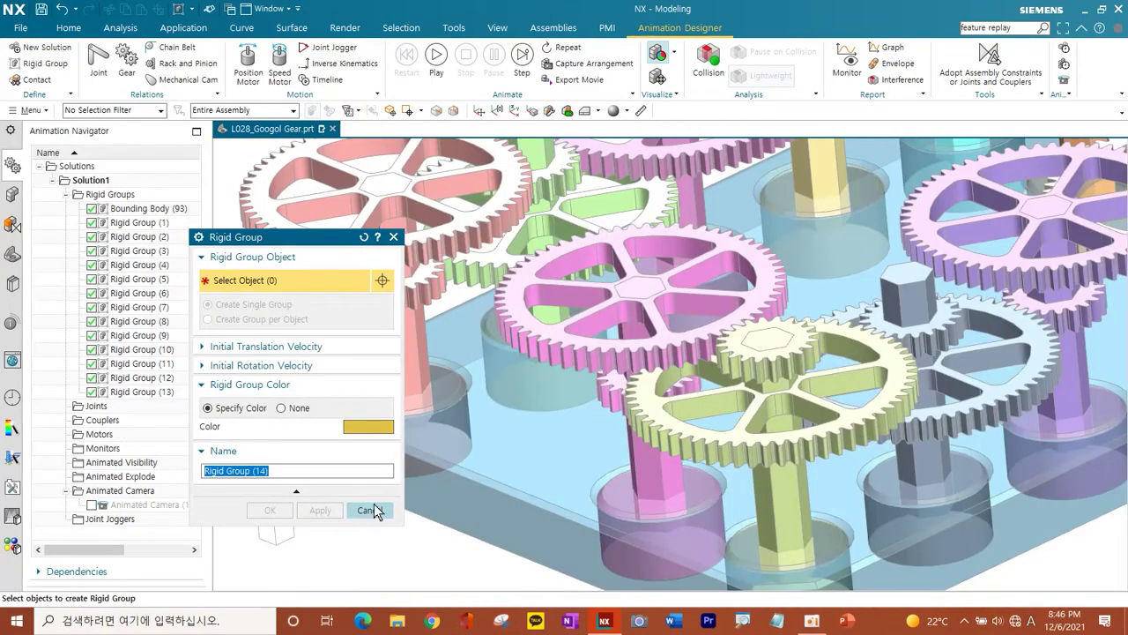
left_click(375, 511)
scroll(373, 497, "down", 3)
Step: Launch the Joint dialog and expand its list of joint types
mouse_move(564, 449)
middle_mouse_down()
mouse_move(666, 403)
mouse_move(647, 423)
middle_mouse_up()
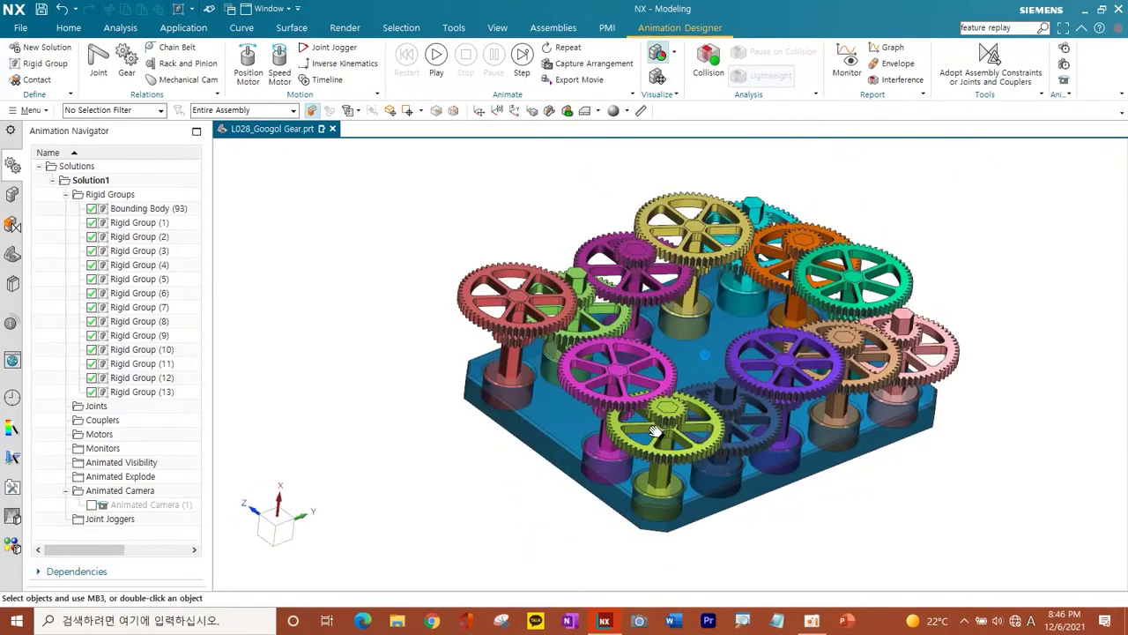
left_click(107, 68)
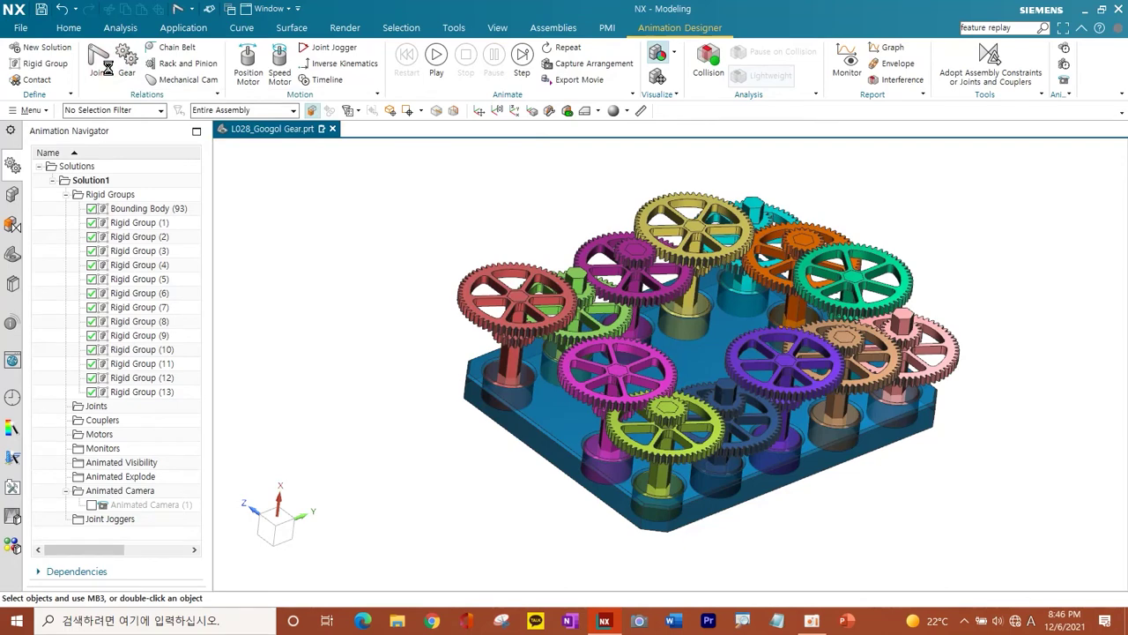
left_click(264, 242)
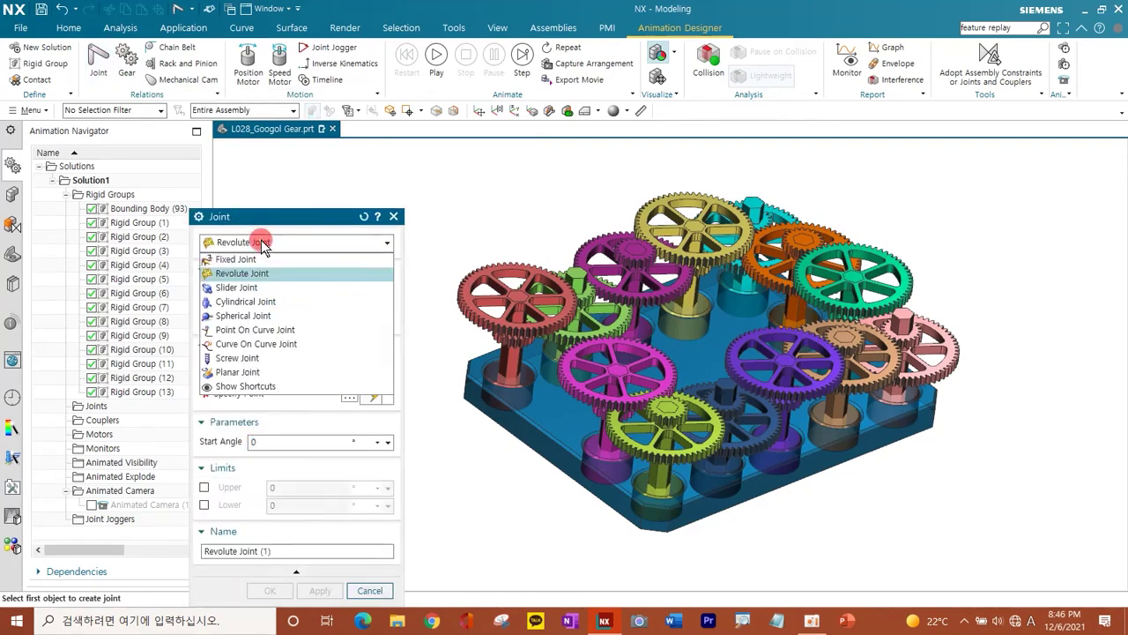
Step: Create Fixed Joint (1) on the base plate, then set the joint type to Revolute
left_click(249, 260)
left_click(541, 415)
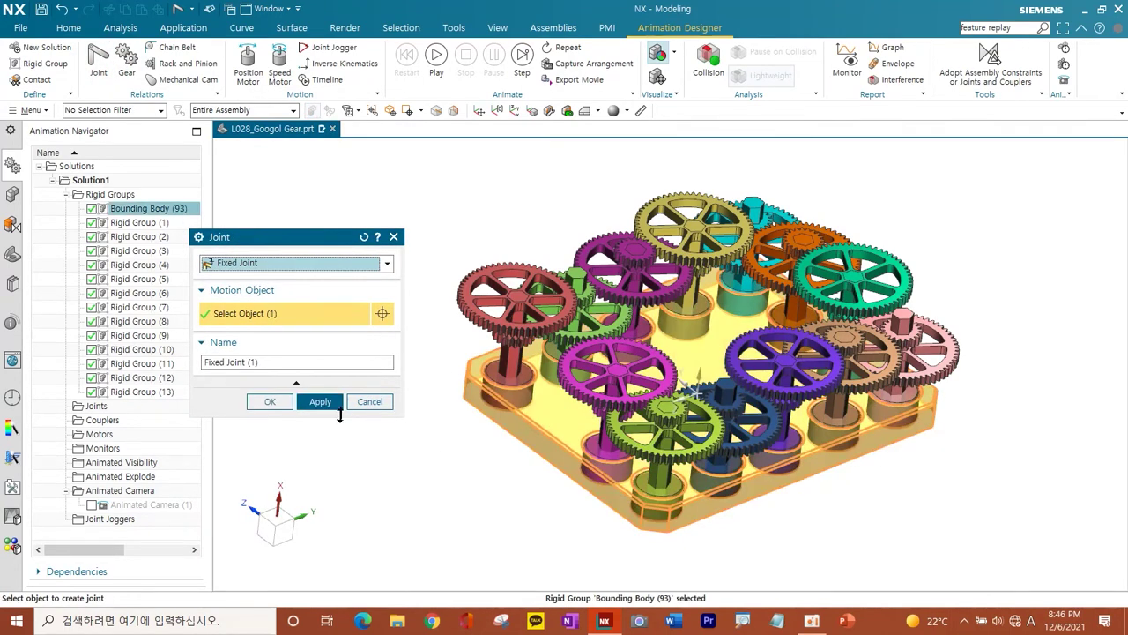
left_click(321, 403)
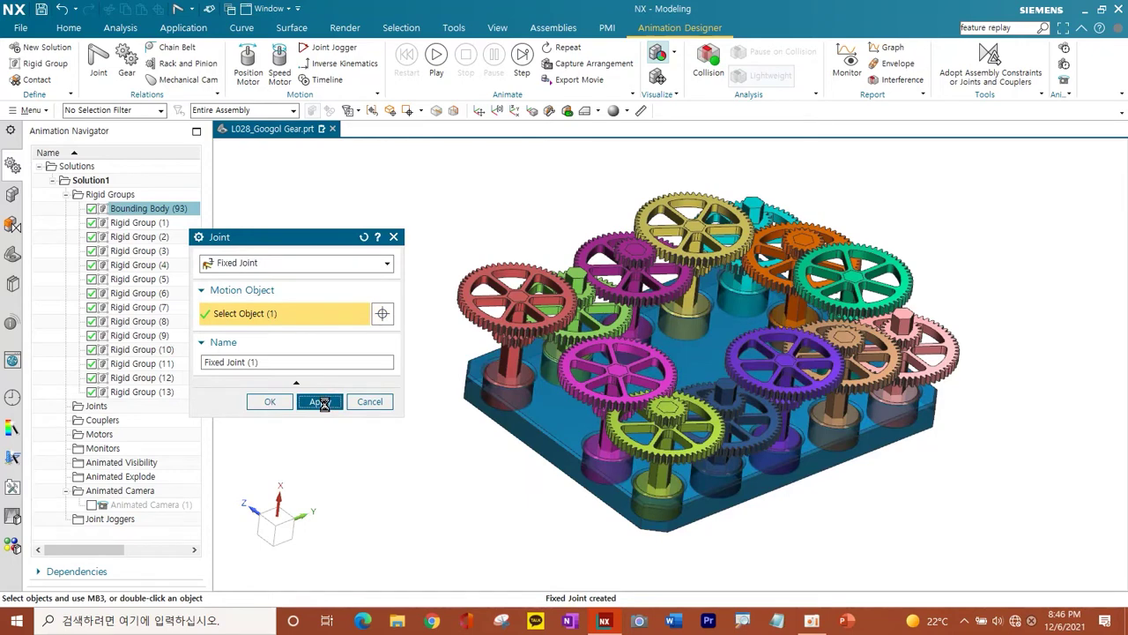
left_click(321, 262)
left_click(267, 303)
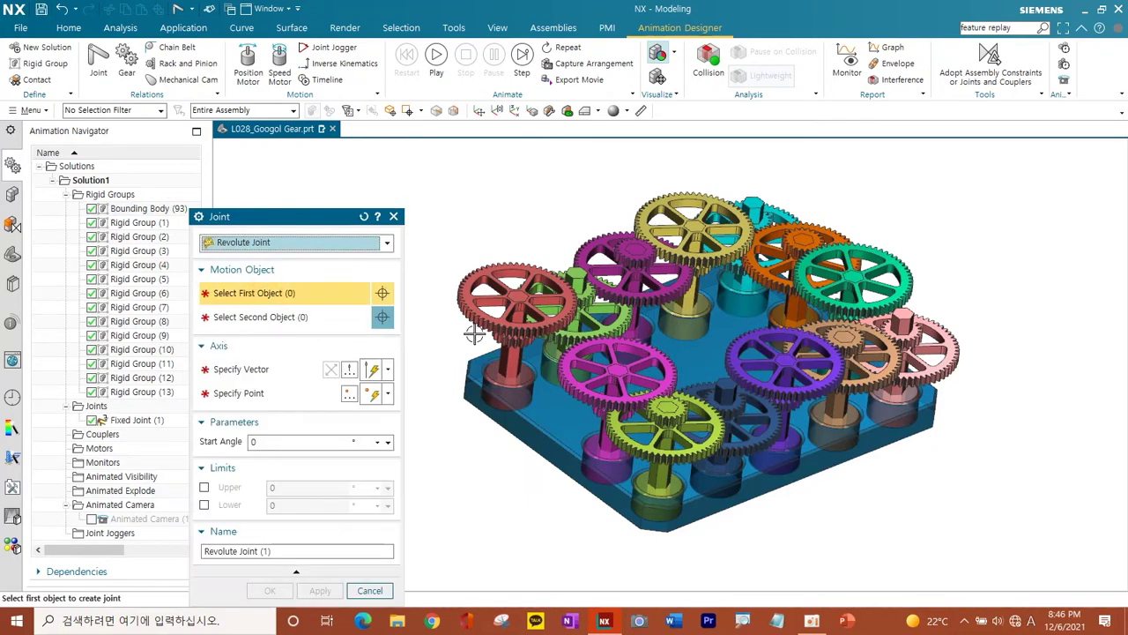
Step: Select the green gear and base plate, and take the axis vector from the shaft chamfer edge
left_click(493, 333)
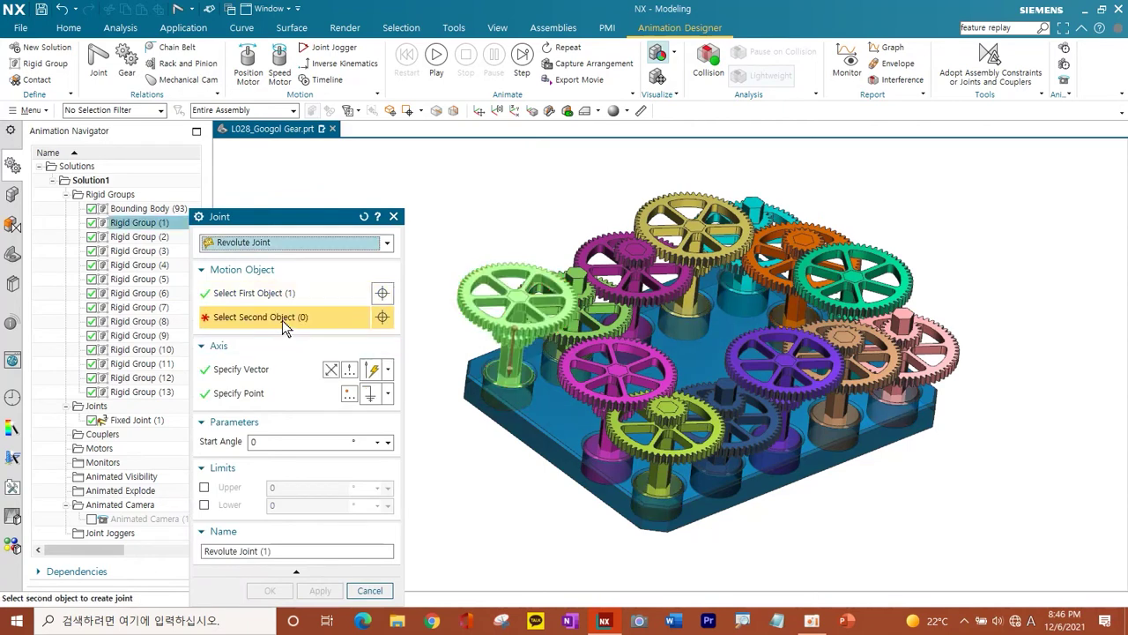
left_click(516, 421)
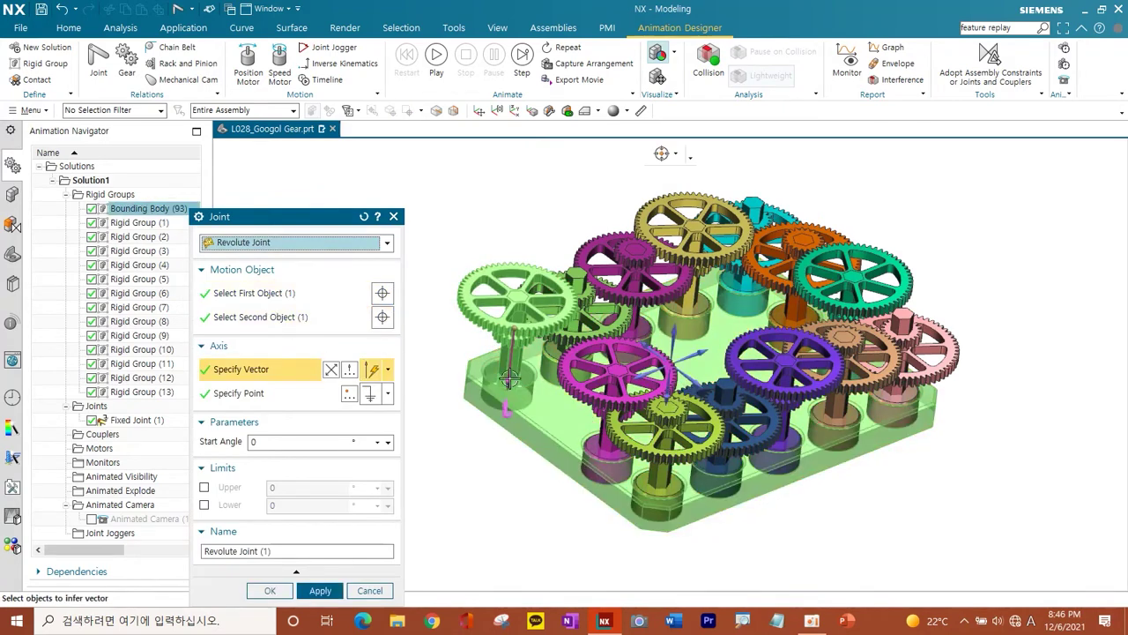
scroll(511, 379, "up", 2)
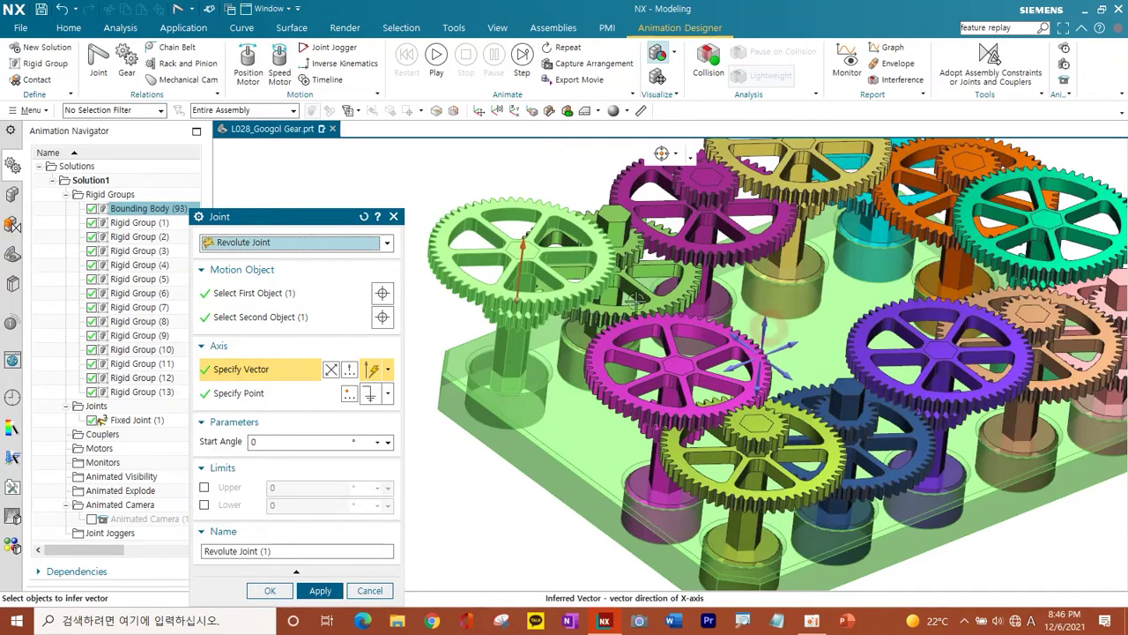
scroll(599, 271, "up", 2)
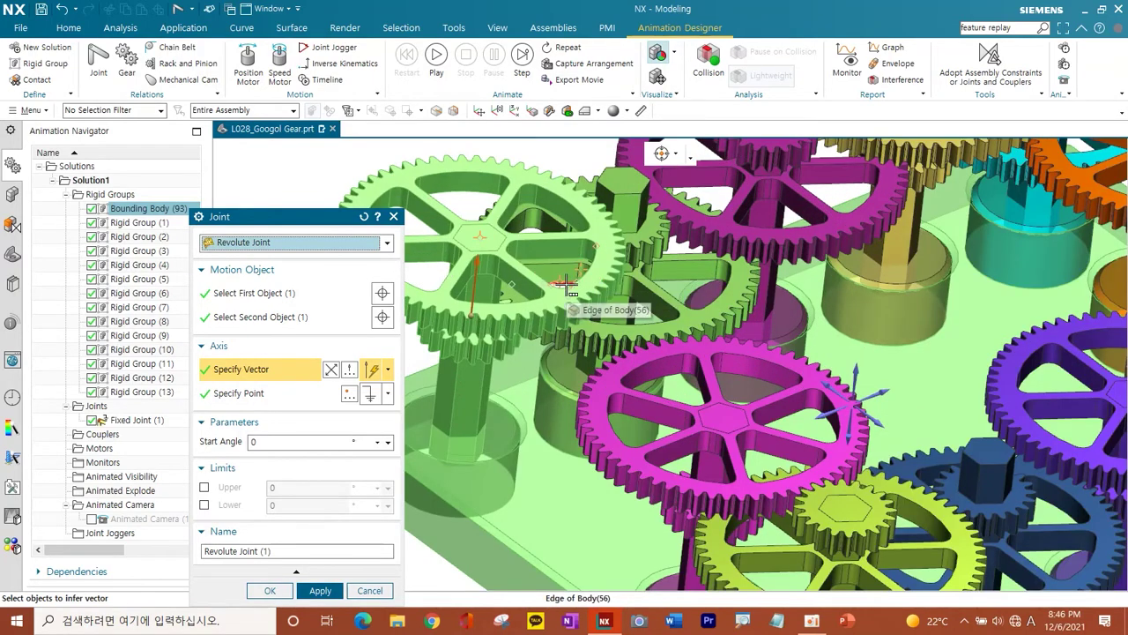
scroll(580, 276, "up", 2)
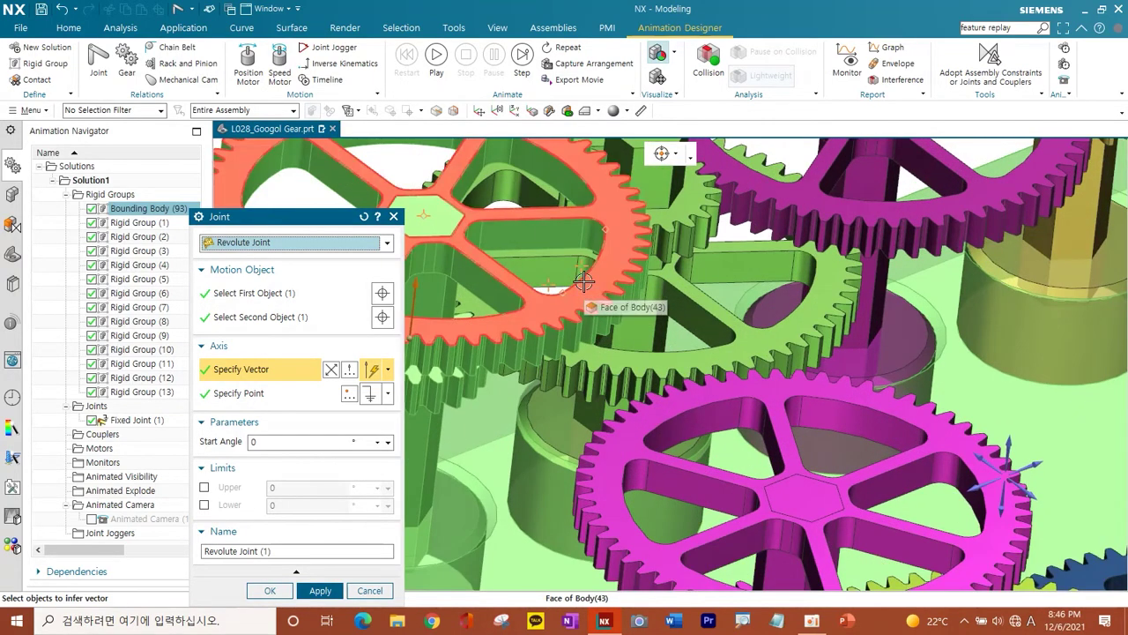
scroll(562, 304, "down", 3)
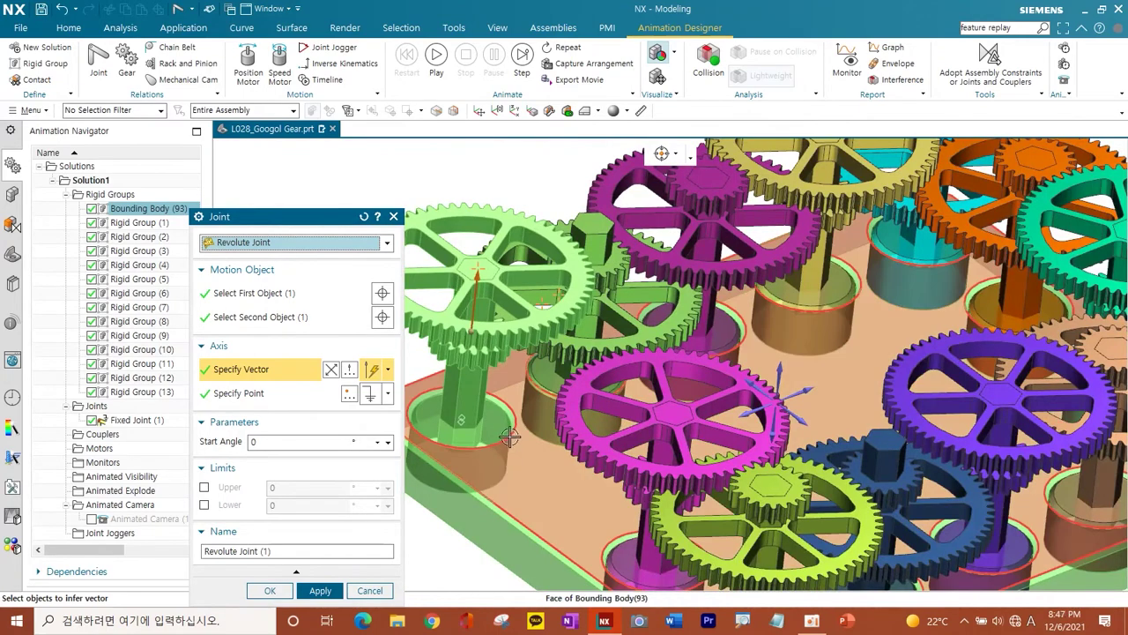
left_click(524, 446)
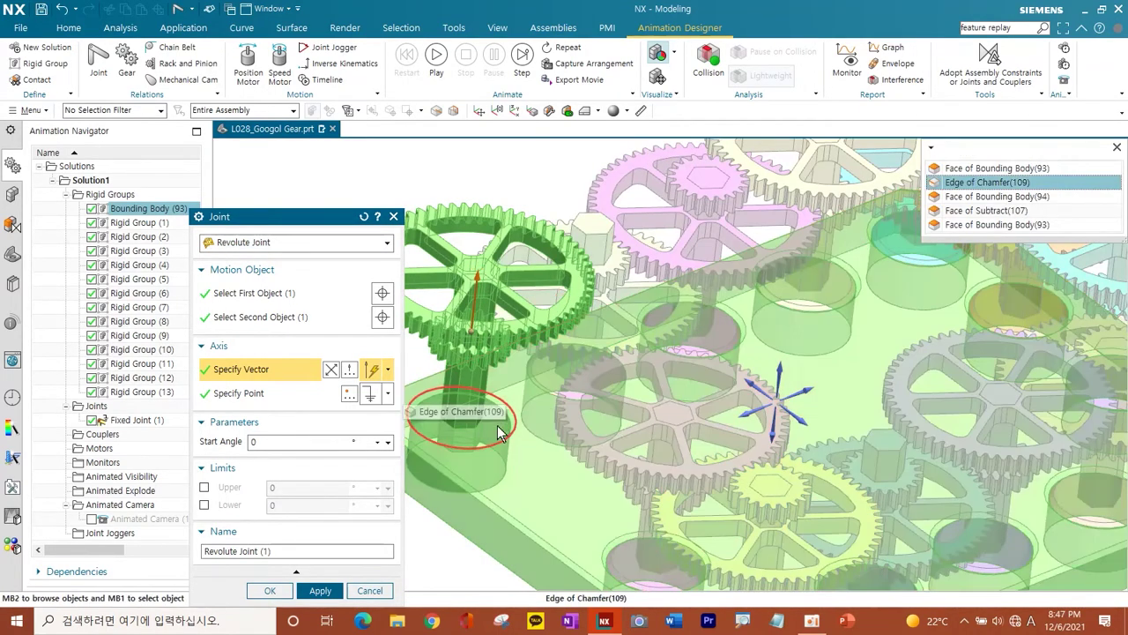
left_click(498, 432)
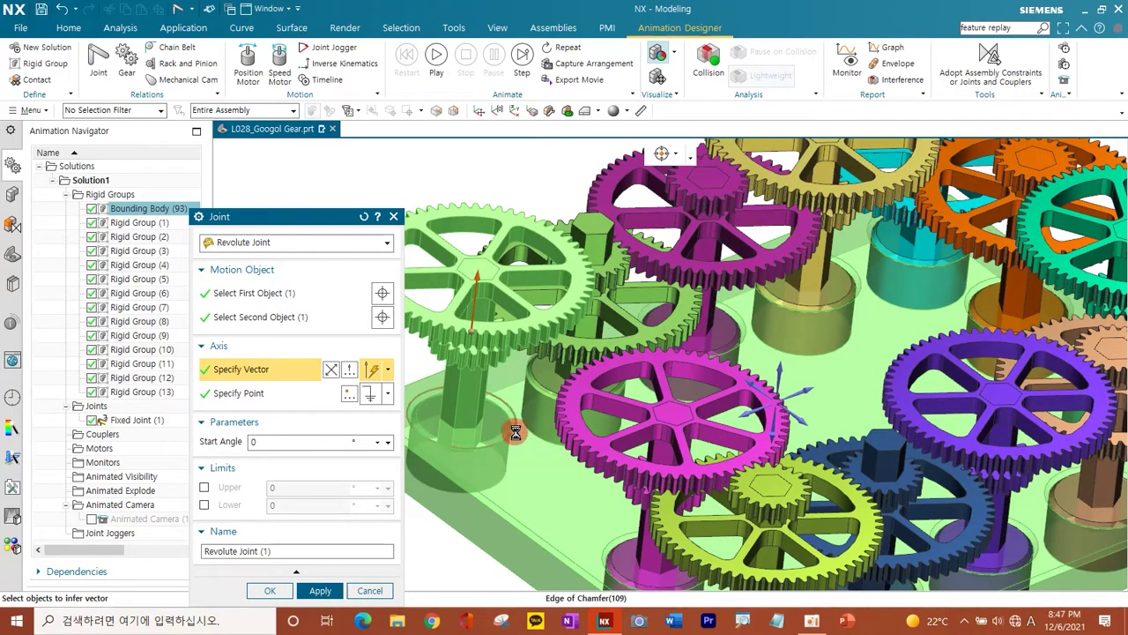
left_click(511, 432)
left_click(970, 168)
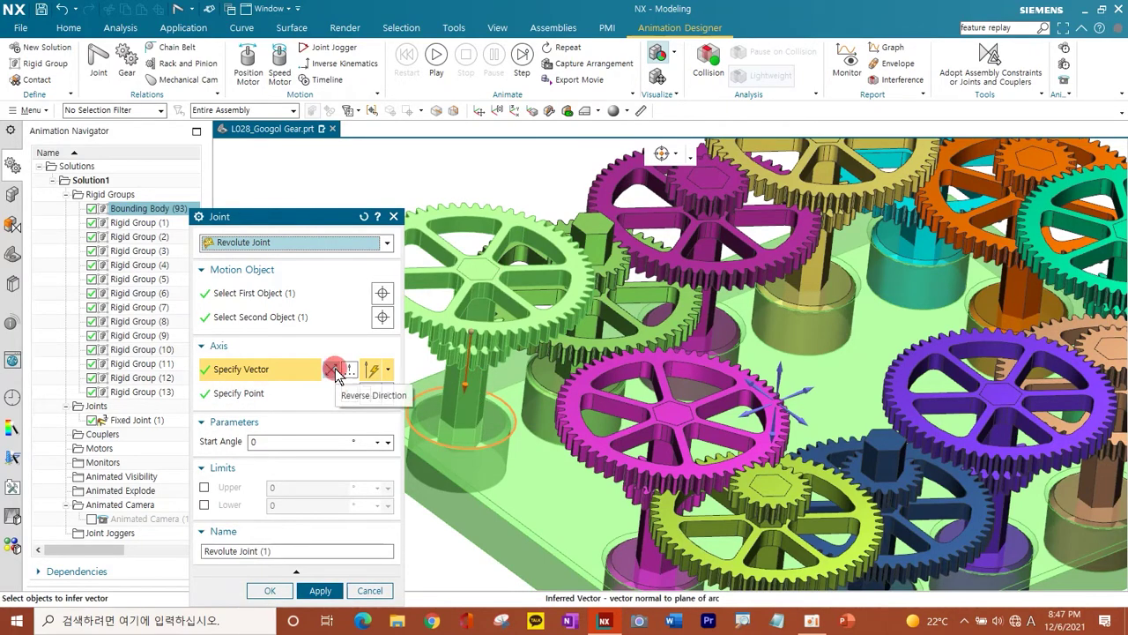
Step: Snap the axis point to the gear centre and create Revolute Joint (1)
left_click(252, 394)
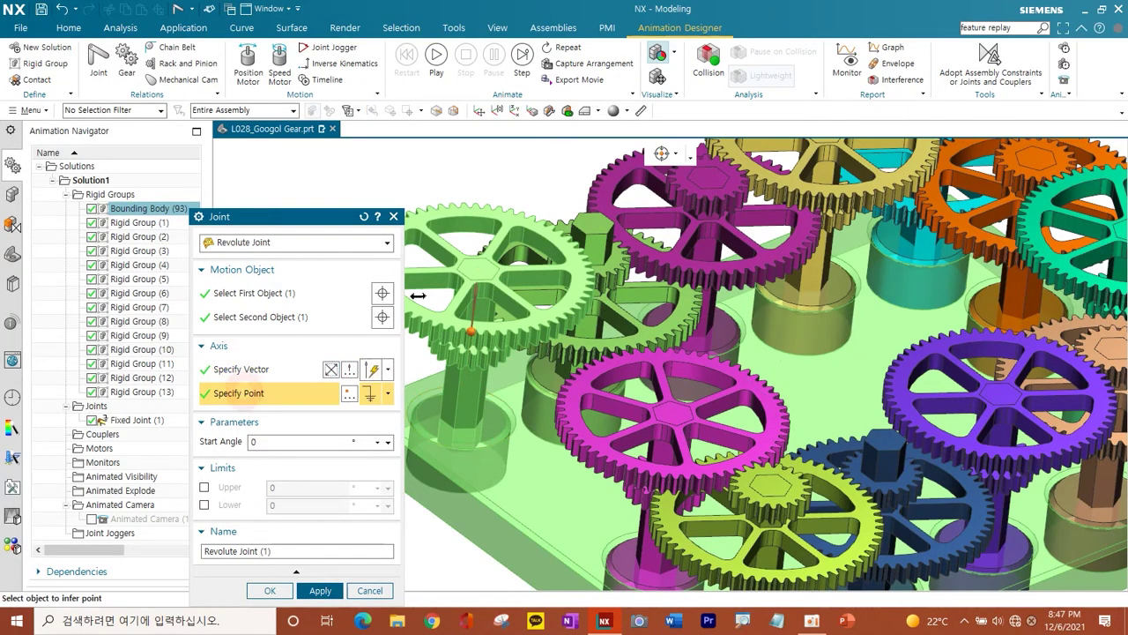
scroll(492, 253, "down", 3)
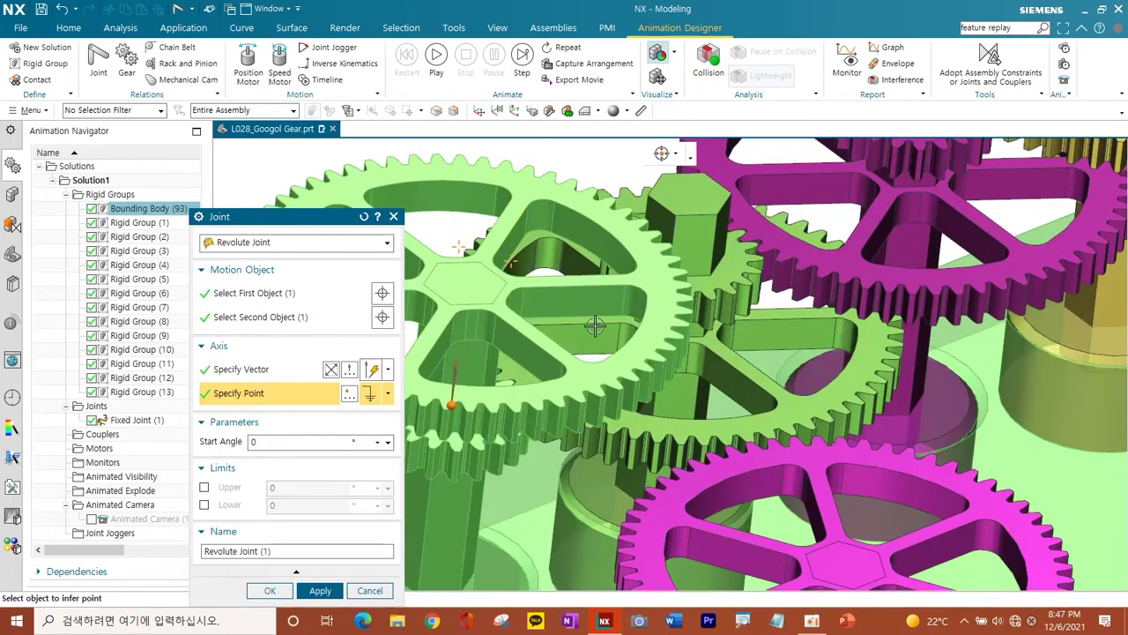
left_click(628, 343)
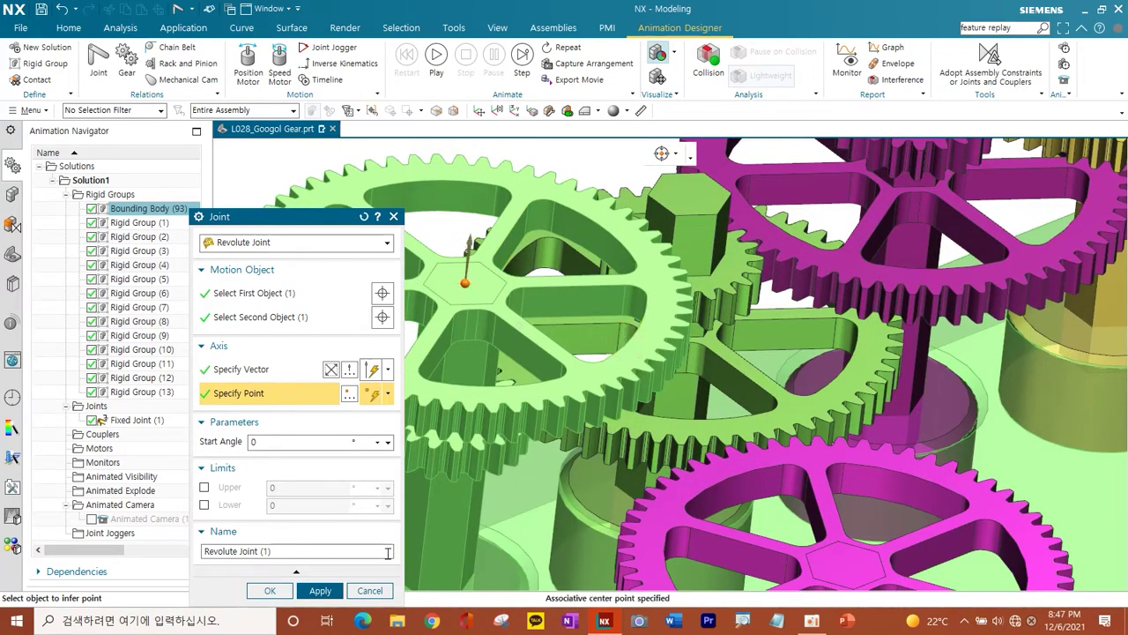
left_click(325, 592)
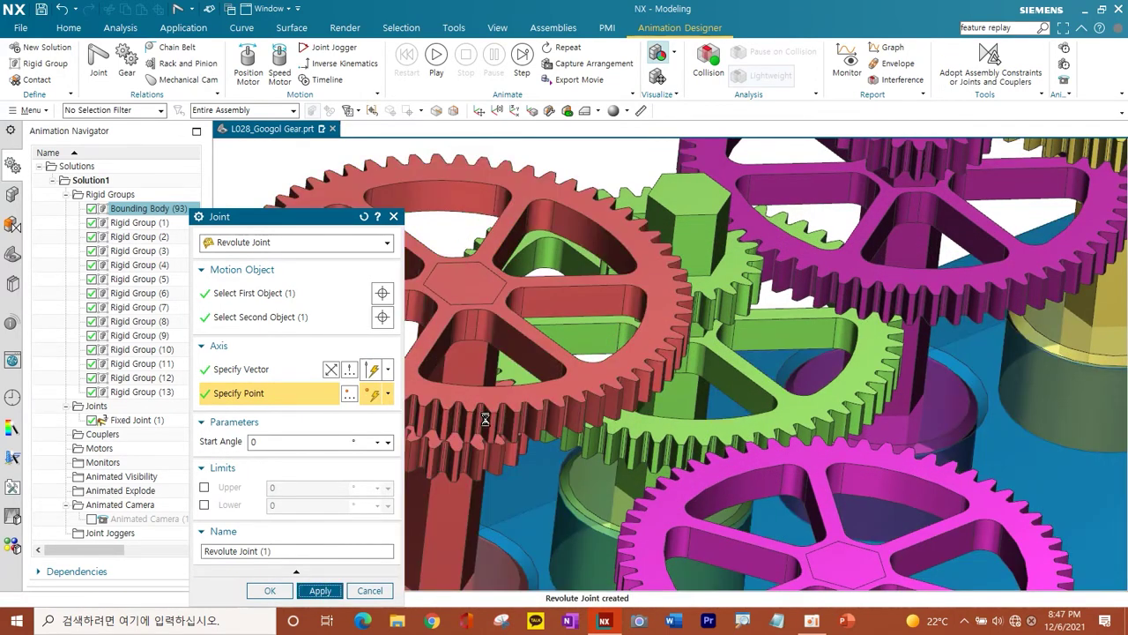
Step: Create Revolute Joint (2) letting the Rigid Group (2) gear spin on the base plate
scroll(606, 398, "up", 5)
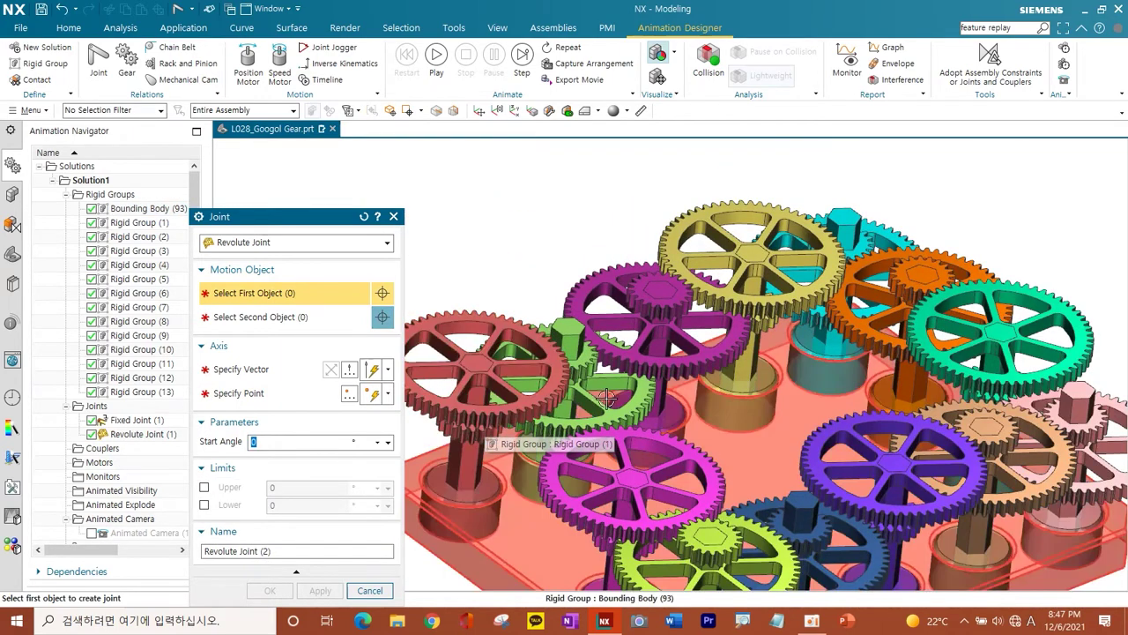
left_click(594, 381)
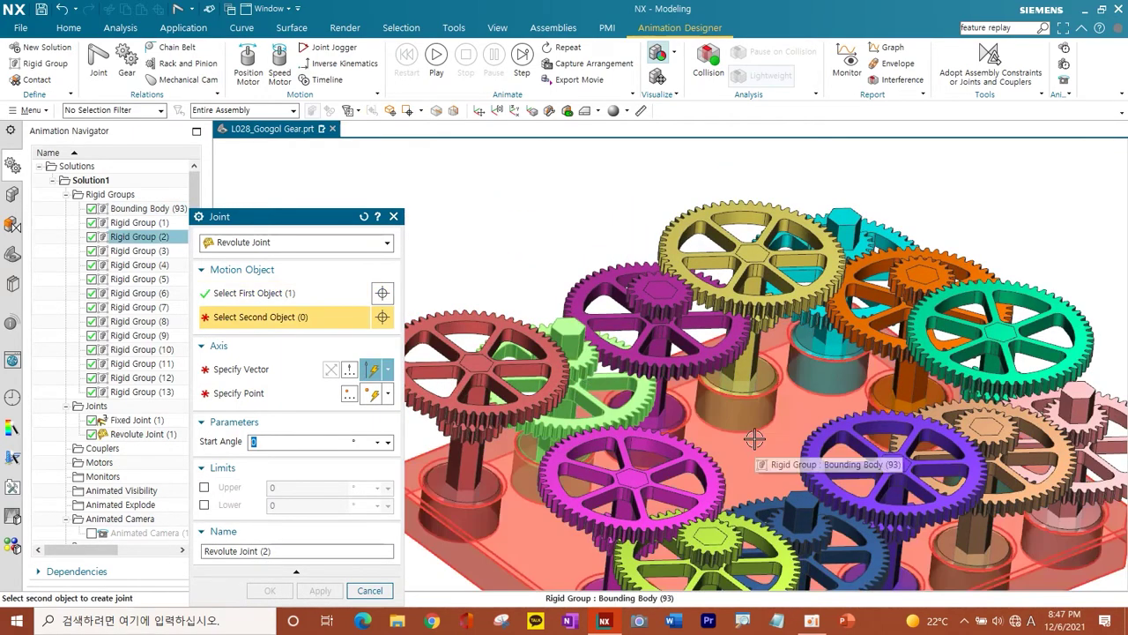
left_click(755, 439)
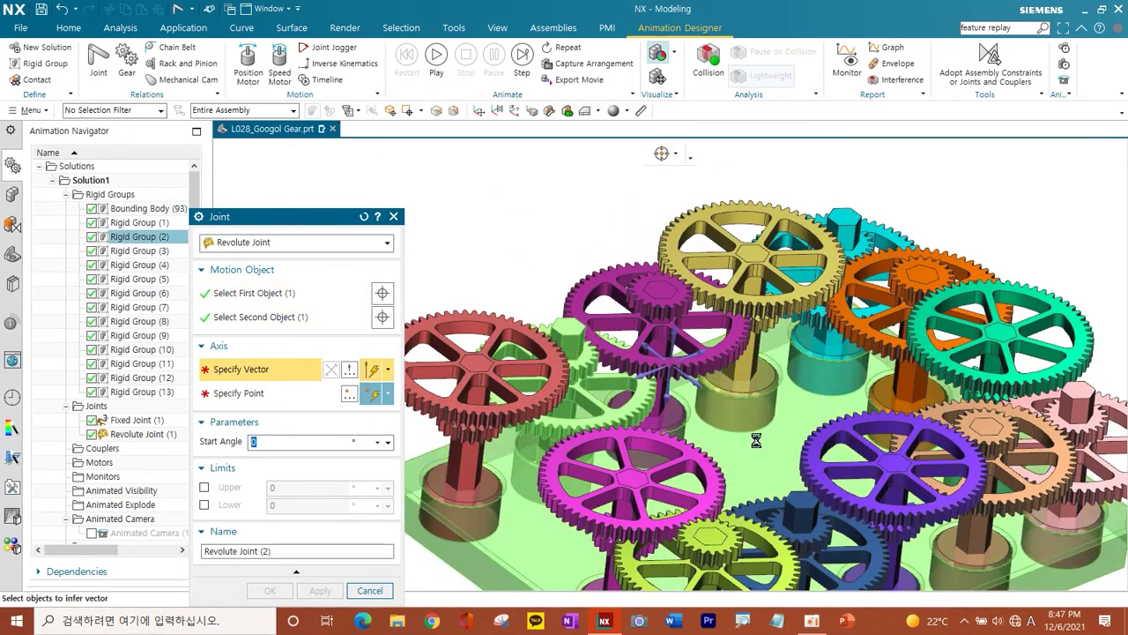
left_click(672, 334)
scroll(594, 371, "down", 3)
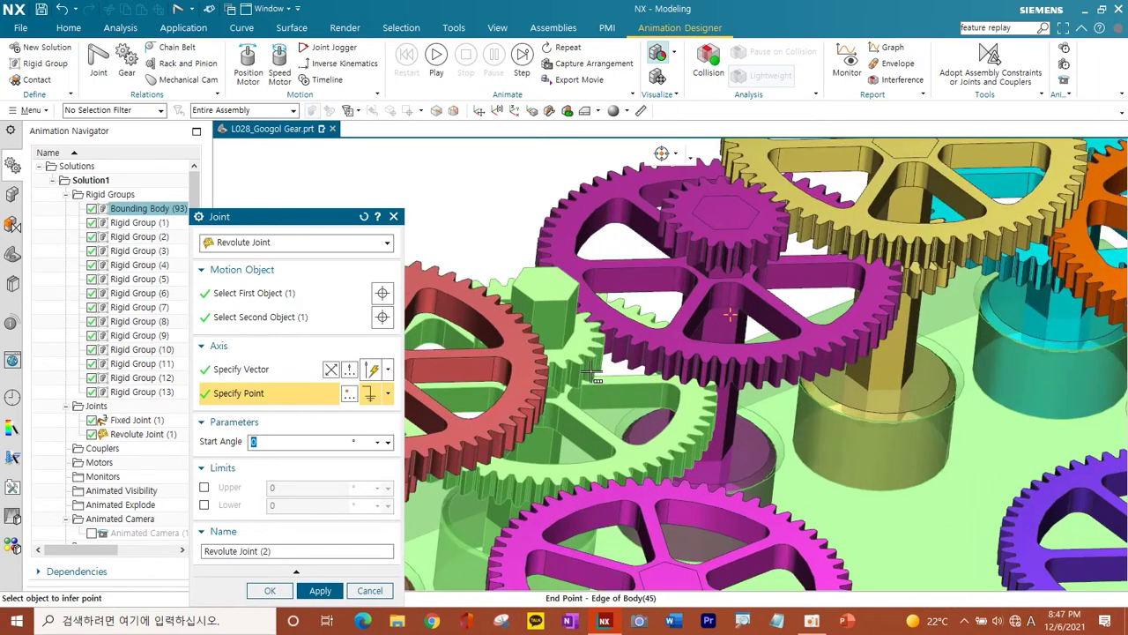
left_click(653, 424)
left_click(321, 590)
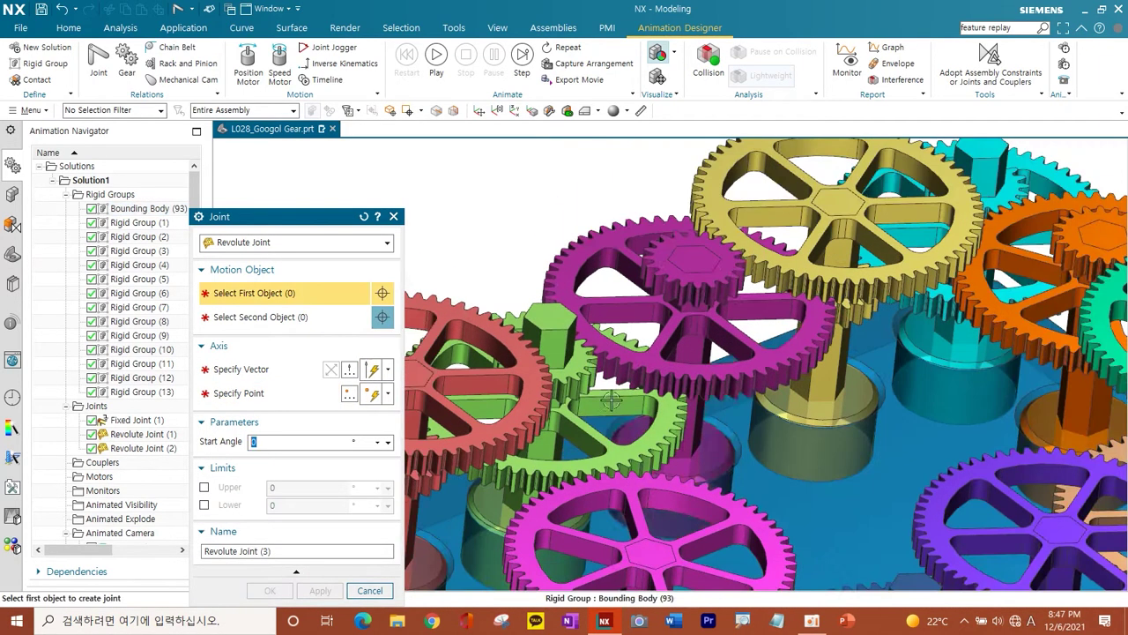
Step: Create Revolute Joint (3) for the Rigid Group (3) gear about its centre
left_click(705, 423)
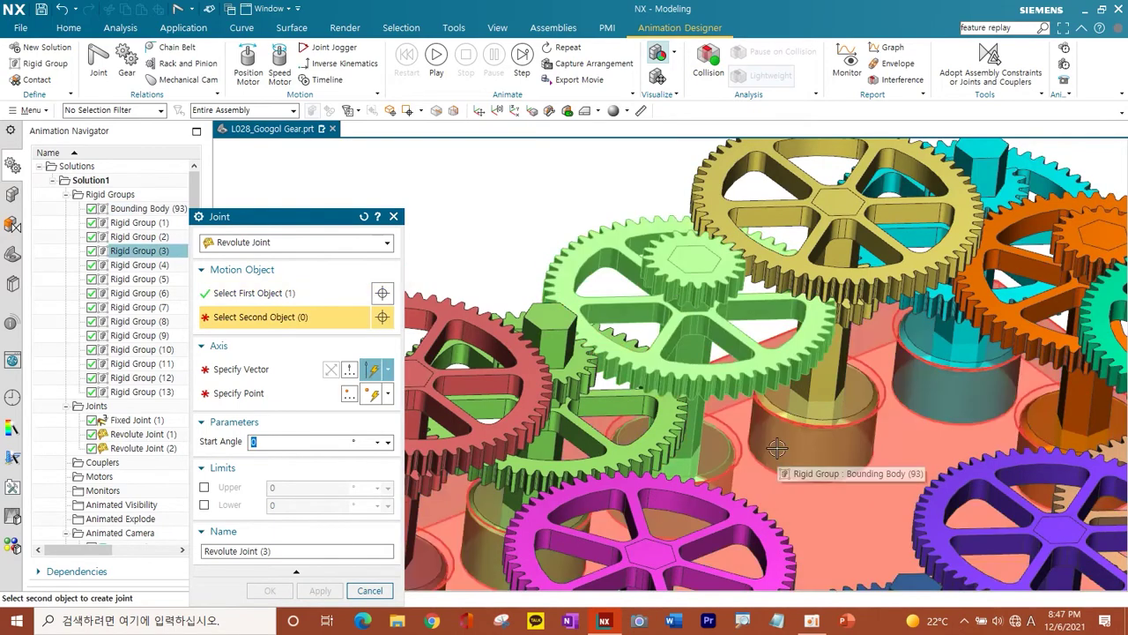
left_click(782, 459)
left_click(683, 335)
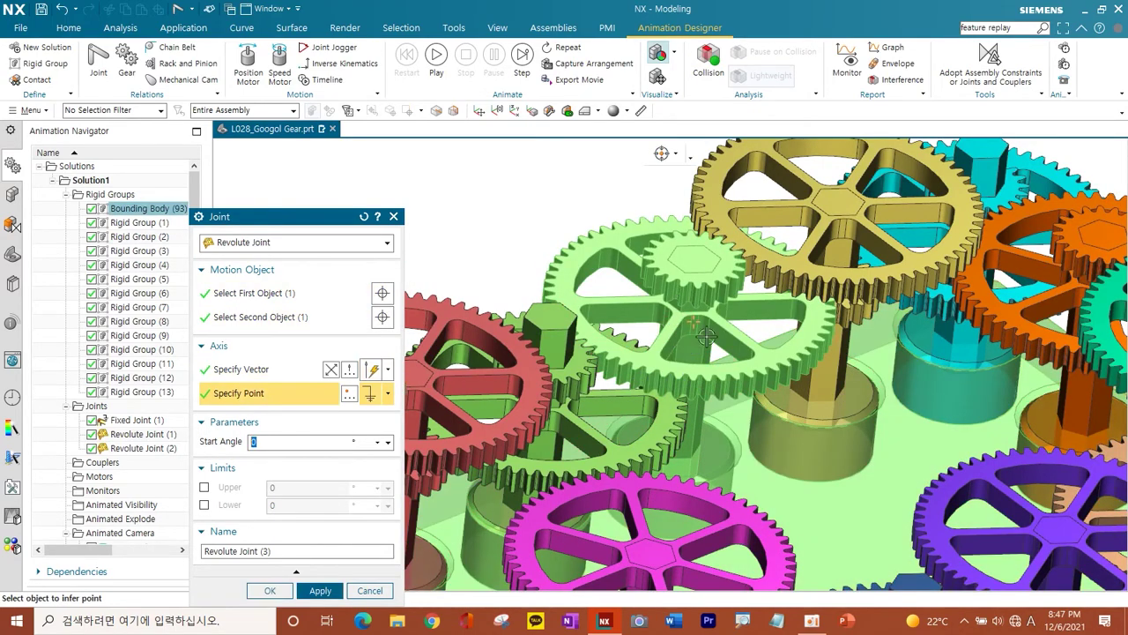
left_click(790, 329)
middle_click(753, 441)
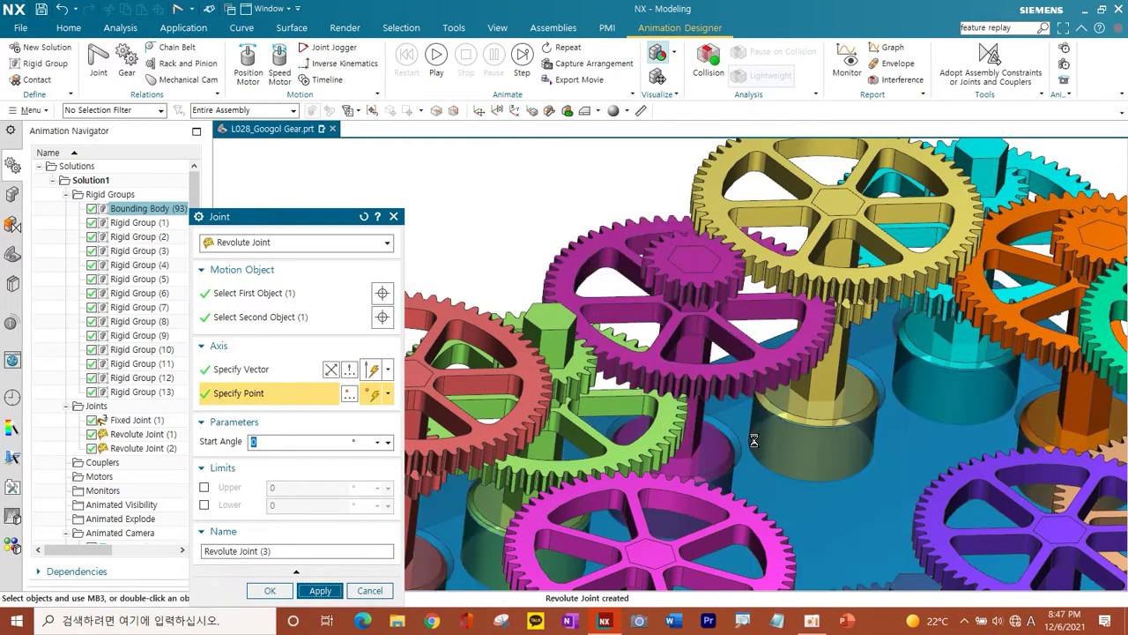
scroll(755, 454, "down", 2)
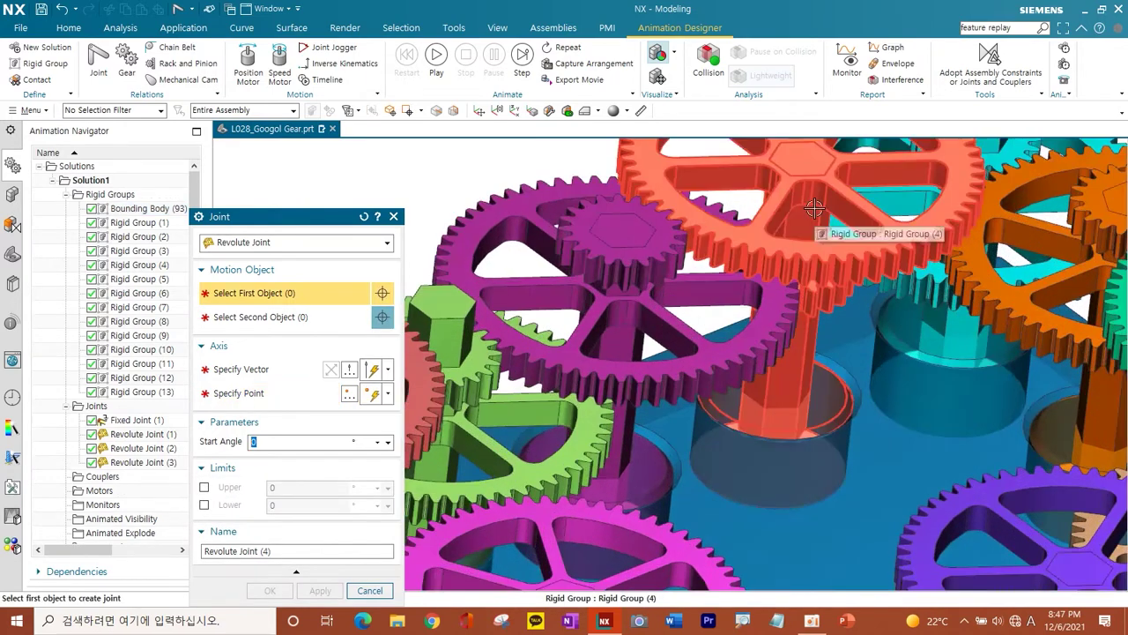
Step: Create Revolute Joint (4) for the next gear against the base plate, then fit the view
left_click(819, 220)
left_click(866, 427)
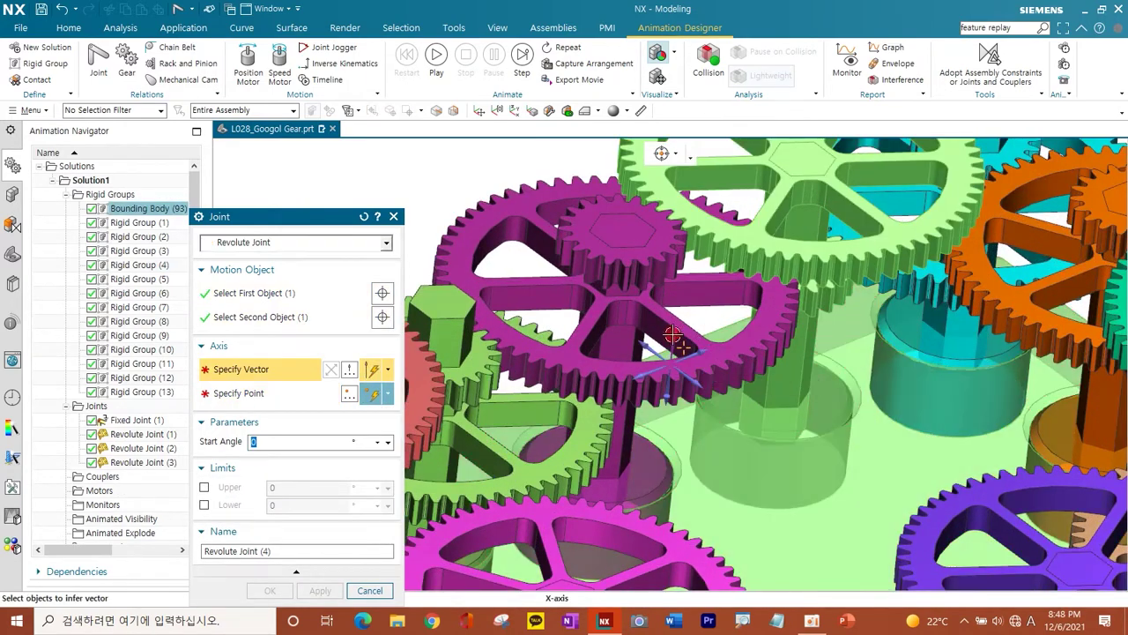
left_click(675, 335)
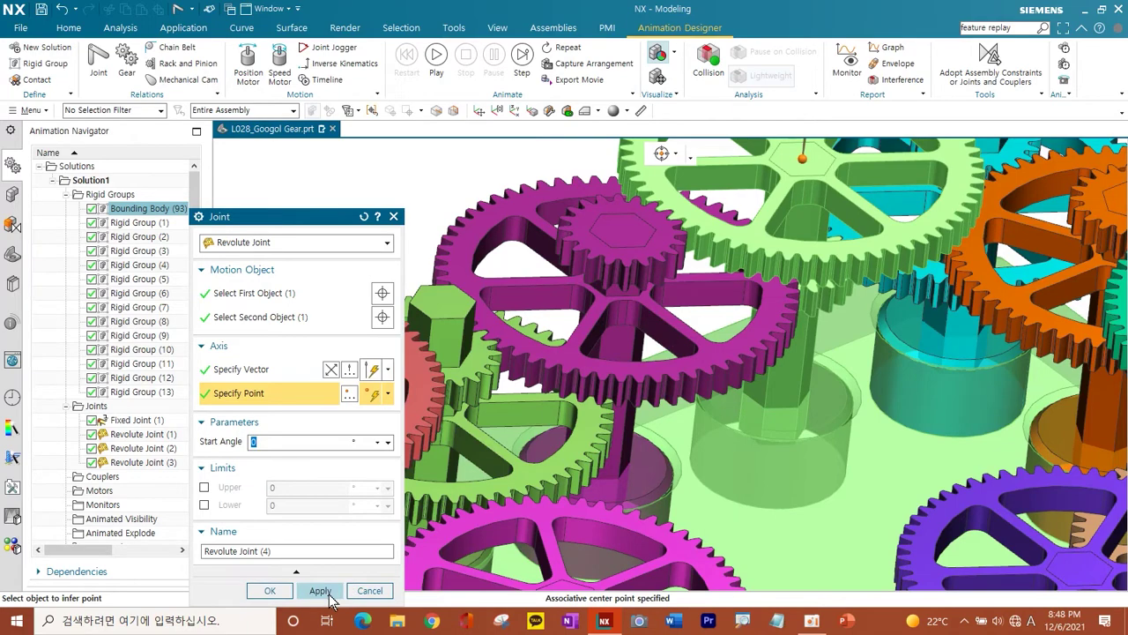
left_click(328, 595)
key("ctrl+f")
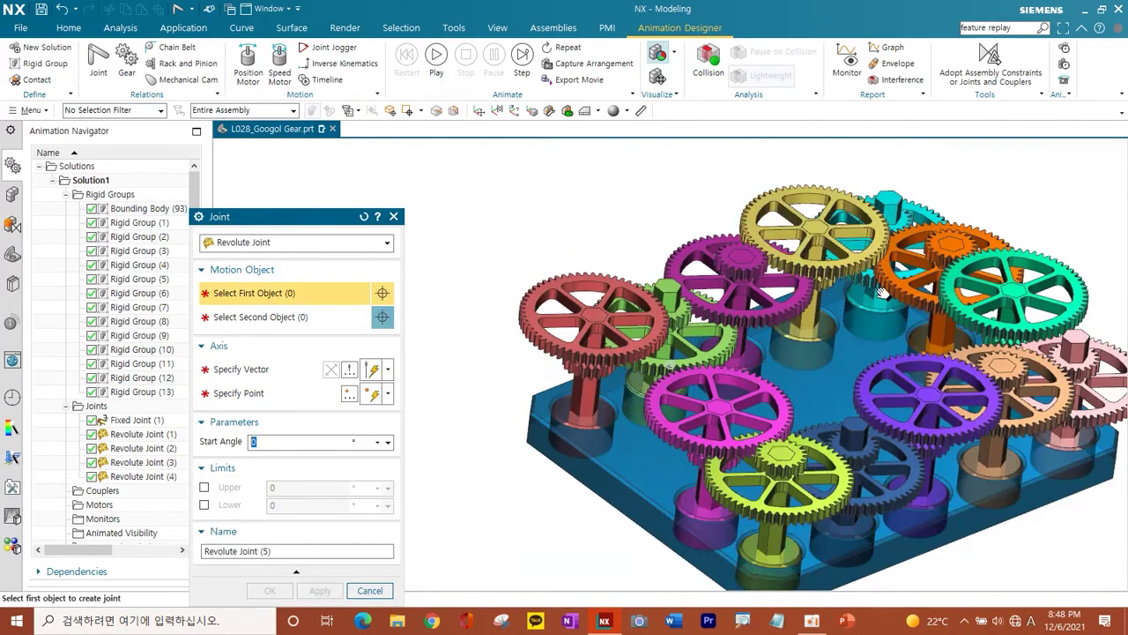
Step: Add Revolute Joints (5) and (6), pinning two gears to the base plate at their centres
scroll(770, 238, "down", 3)
scroll(770, 238, "down", 2)
left_click(770, 238)
left_click(701, 348)
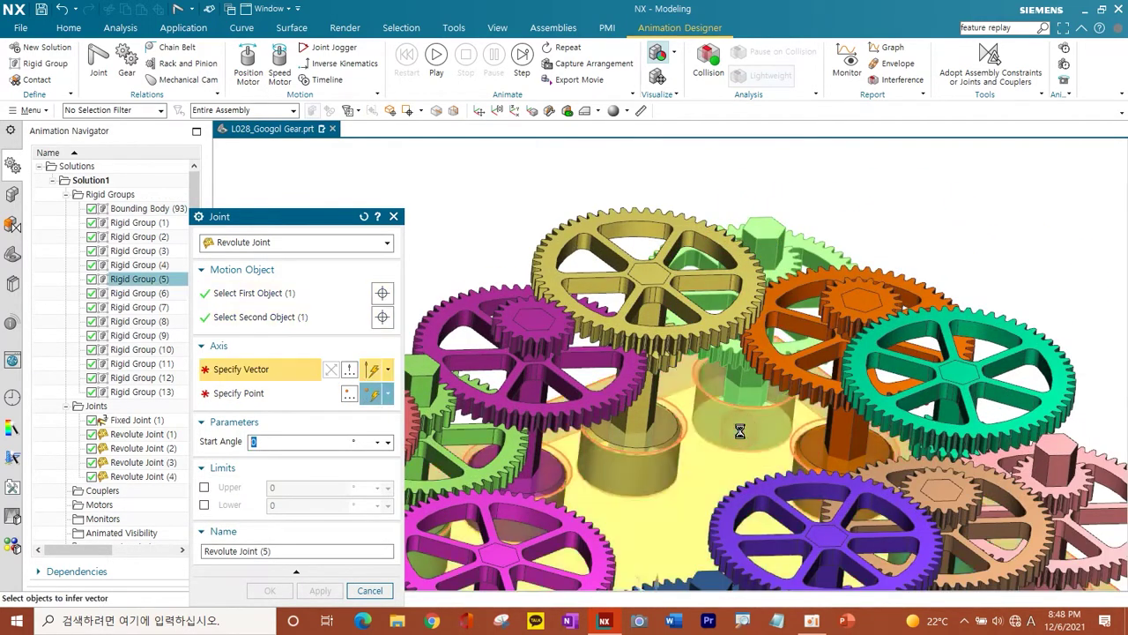
left_click(674, 329)
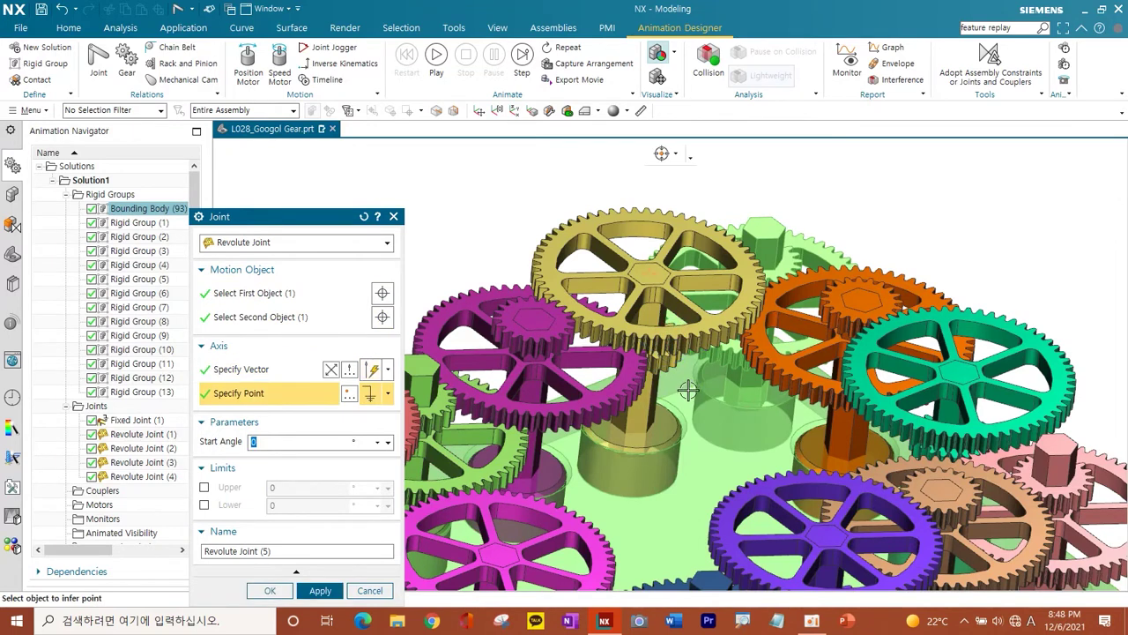
left_click(271, 372)
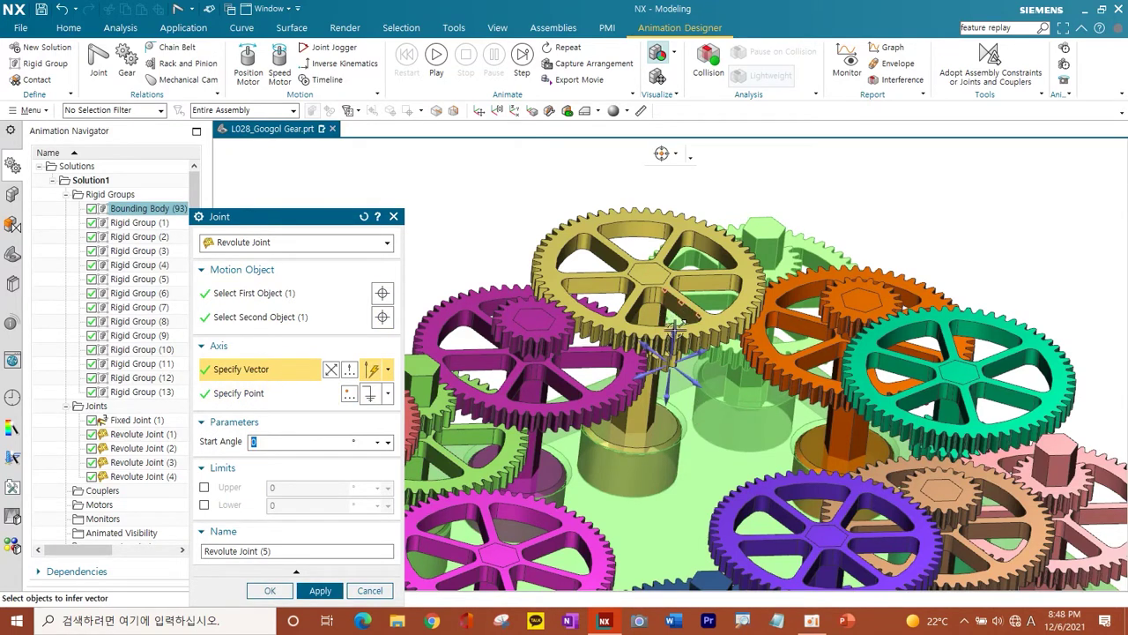
left_click(351, 395)
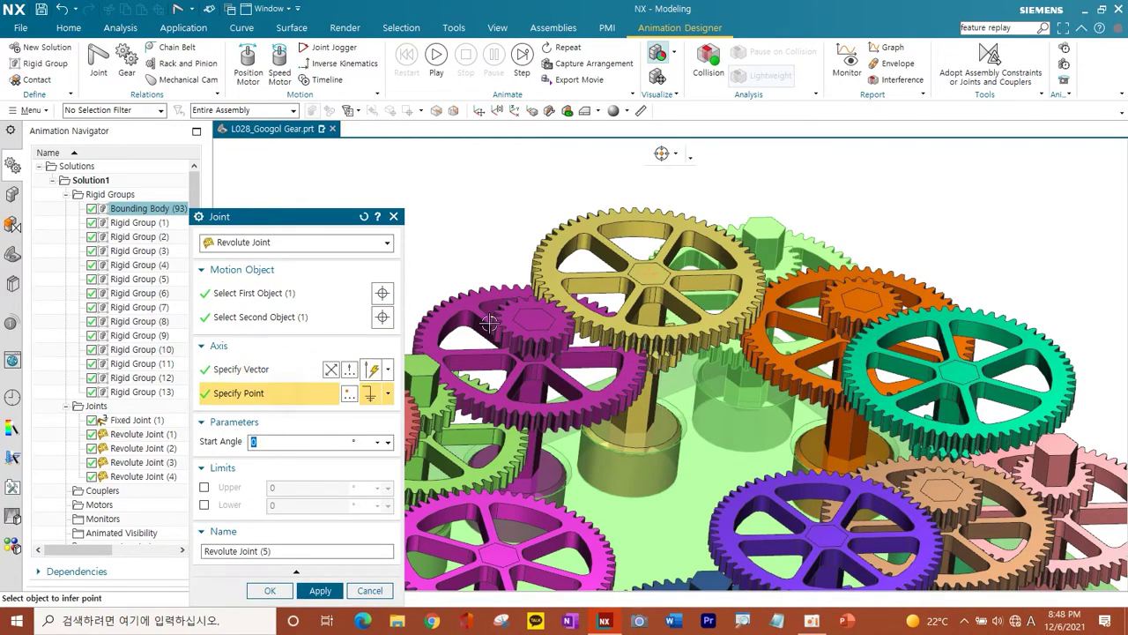
scroll(837, 279, "up", 3)
left_click(768, 280)
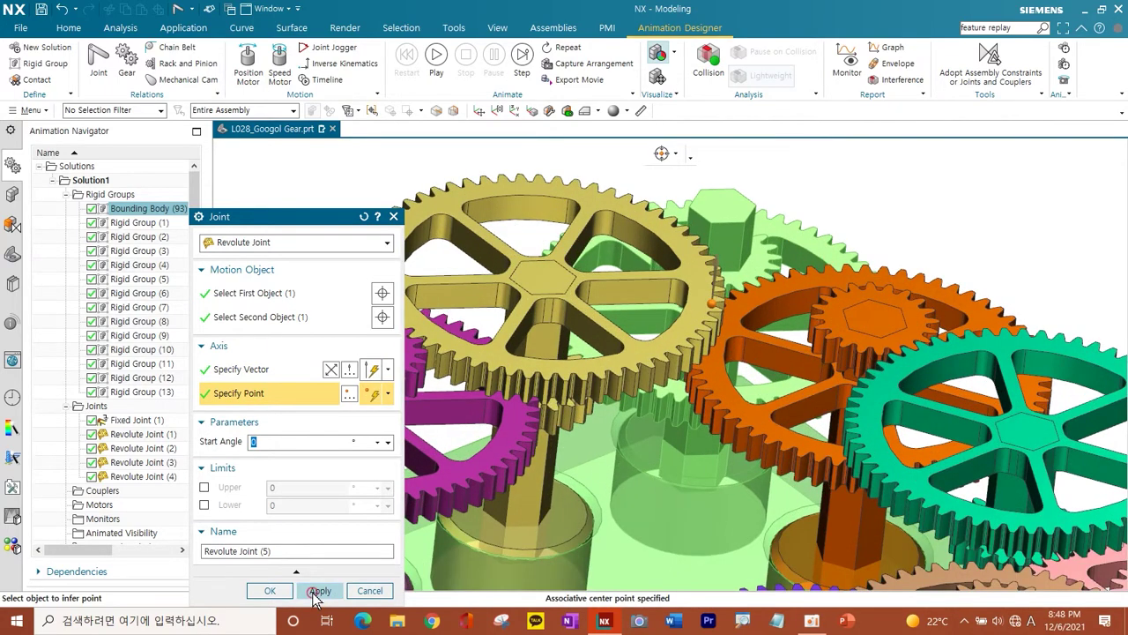
left_click(318, 590)
scroll(781, 389, "down", 3)
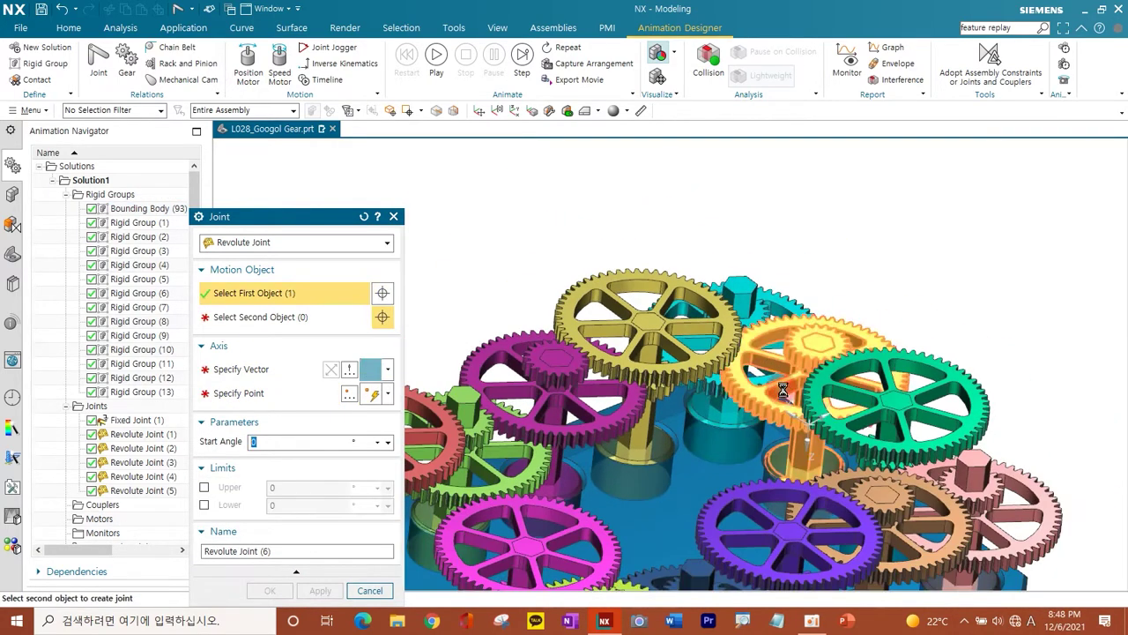
left_click(696, 392)
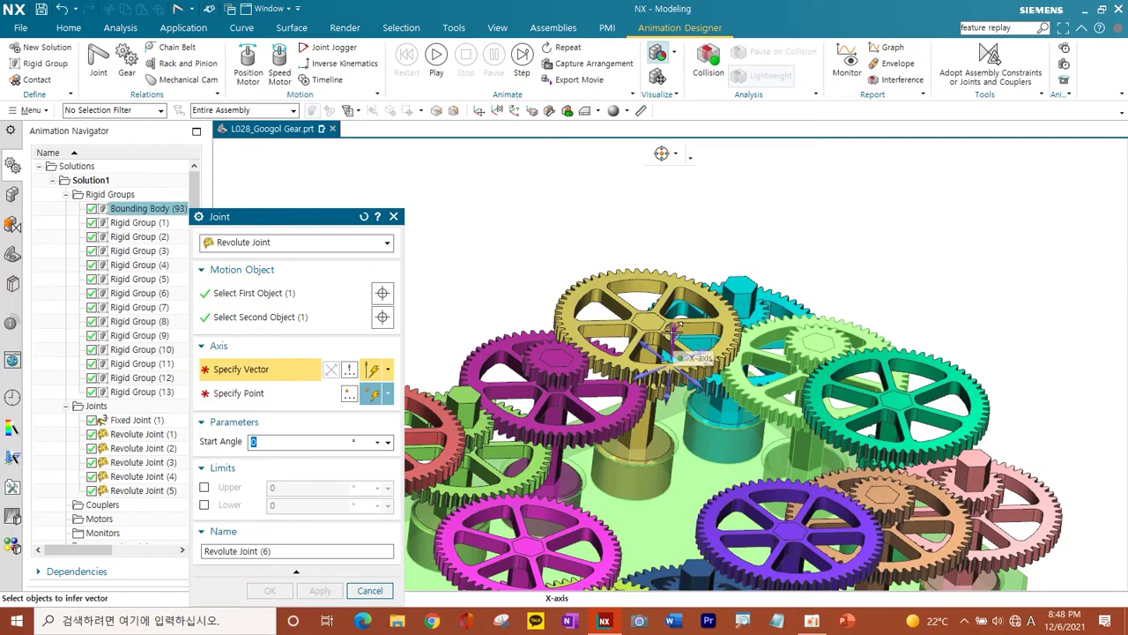
left_click(675, 342)
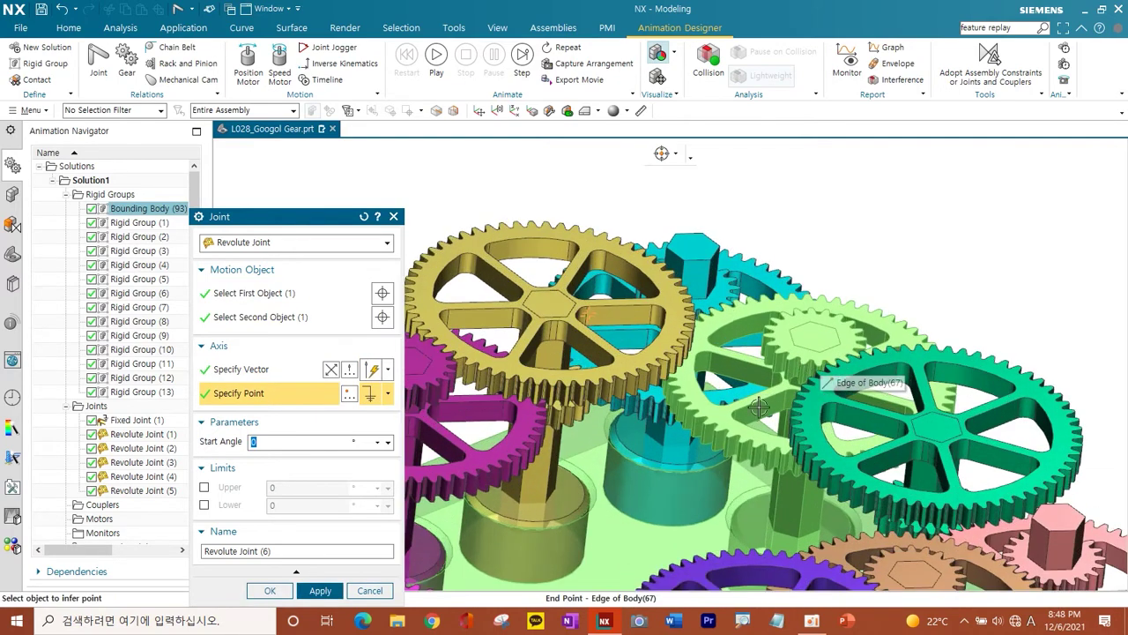
left_click(754, 445)
left_click(317, 590)
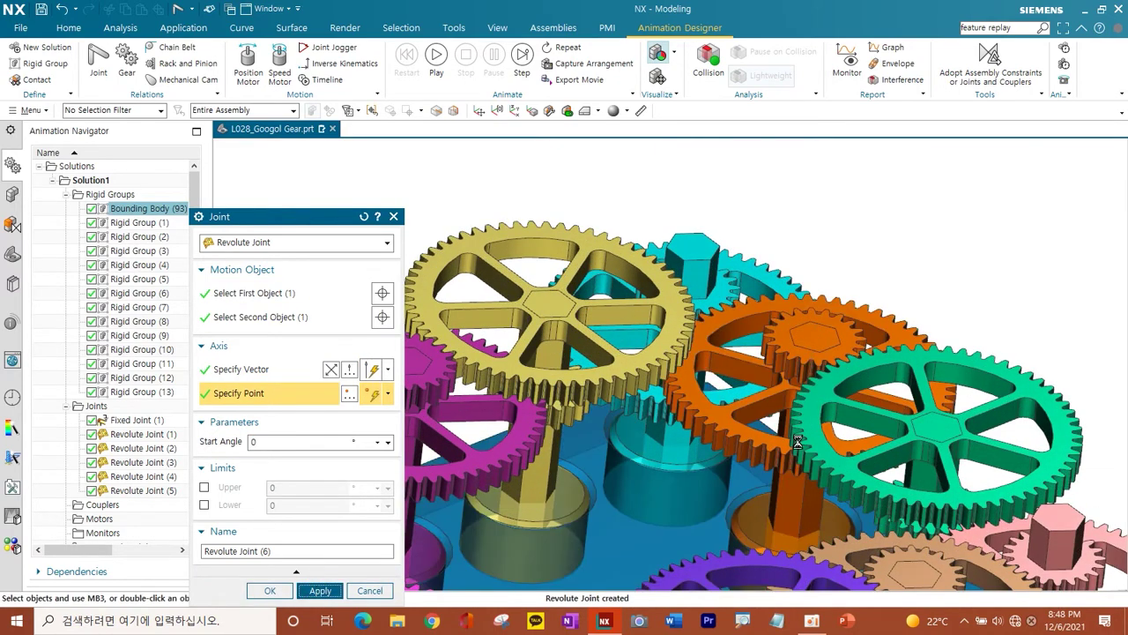
Step: Add Revolute Joints (7) and (8) for the green gear and the next gear on the base plate
left_click(856, 459)
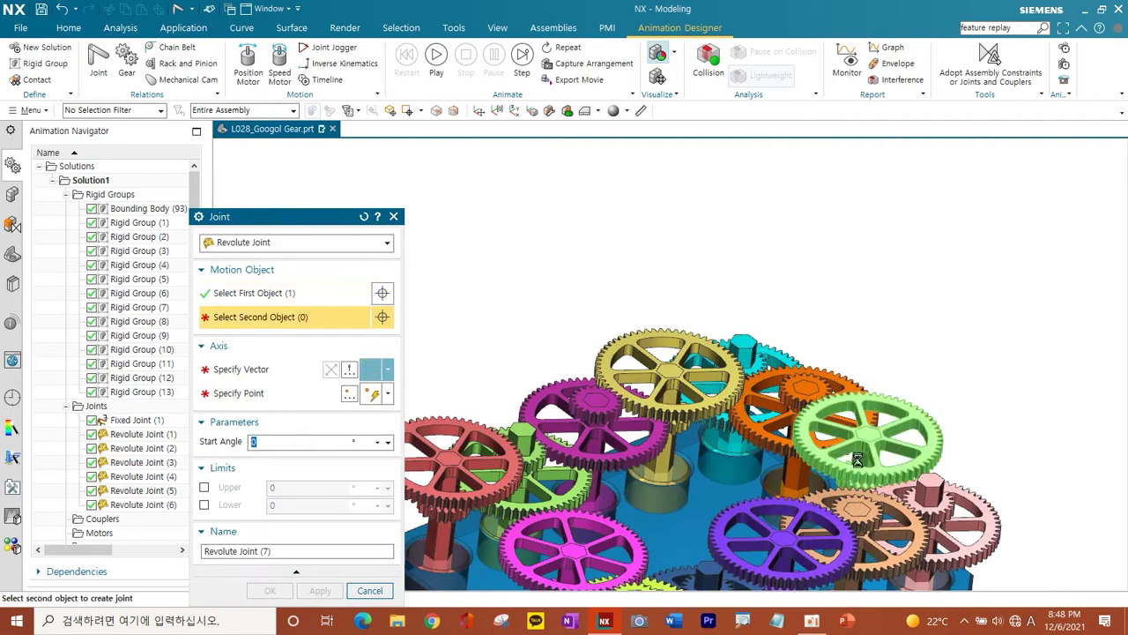
left_click(820, 485)
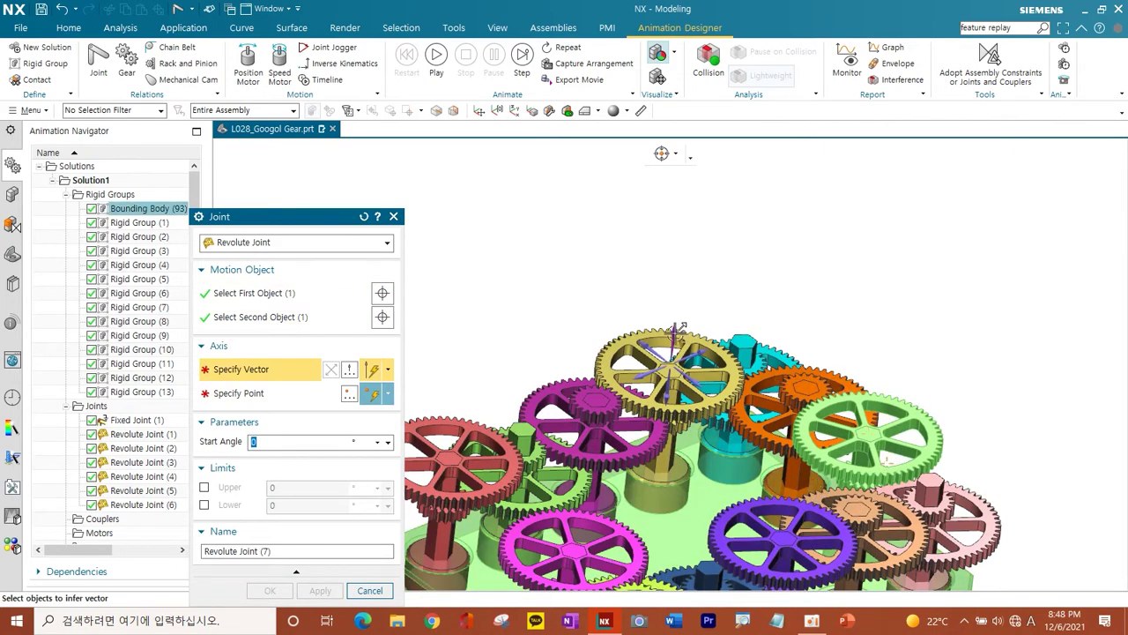
left_click(923, 430)
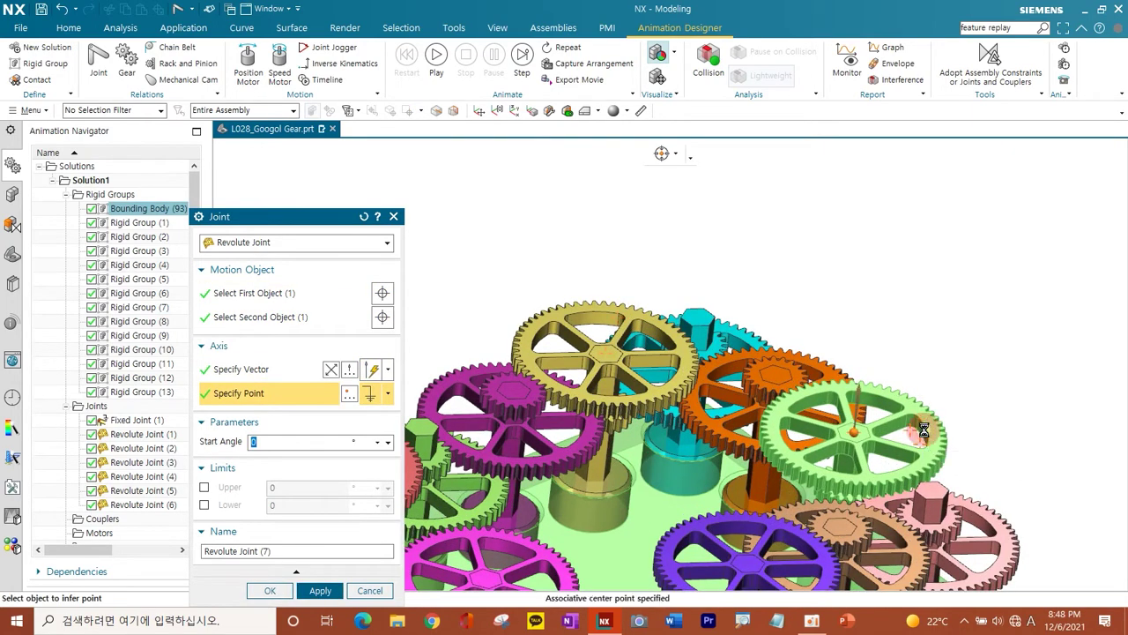
left_click(319, 590)
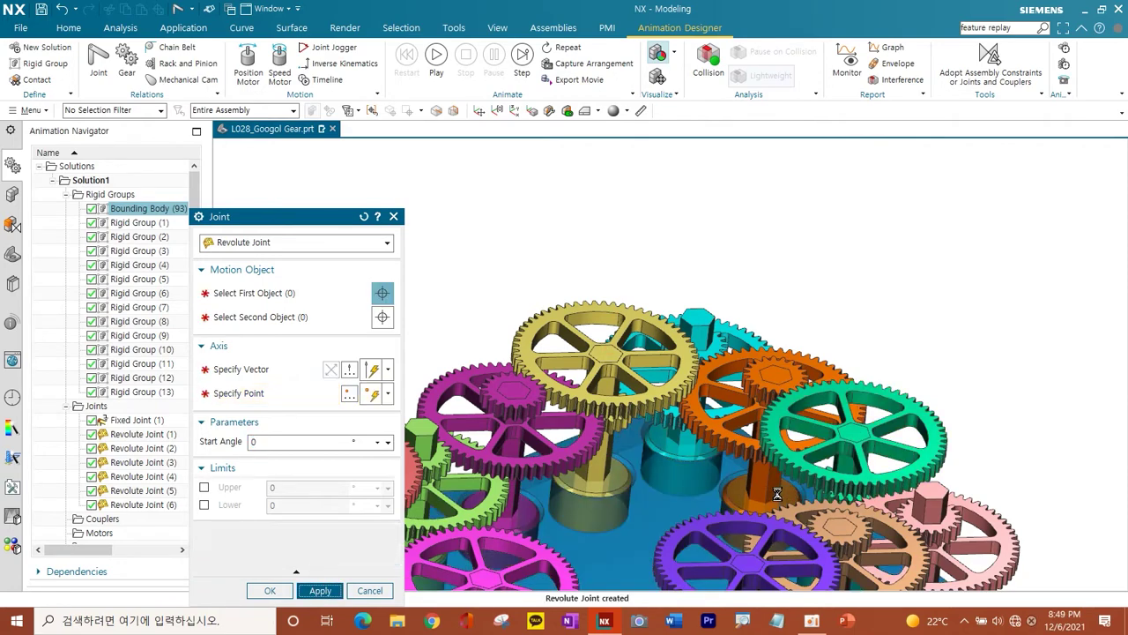
scroll(937, 399, "up", 5)
left_click(937, 399)
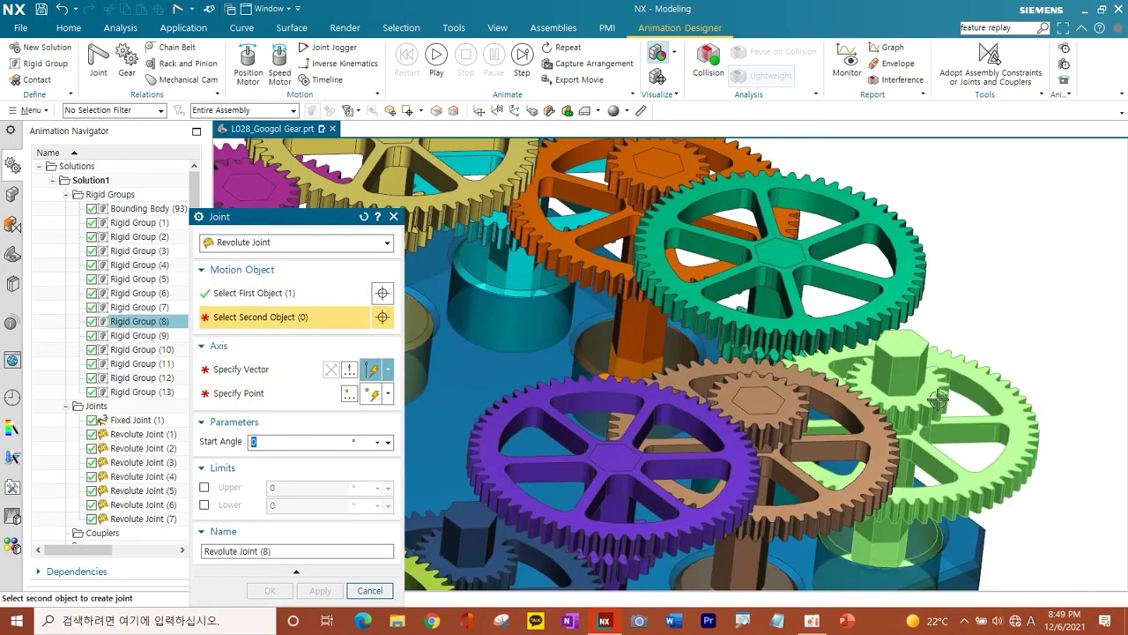
left_click(963, 554)
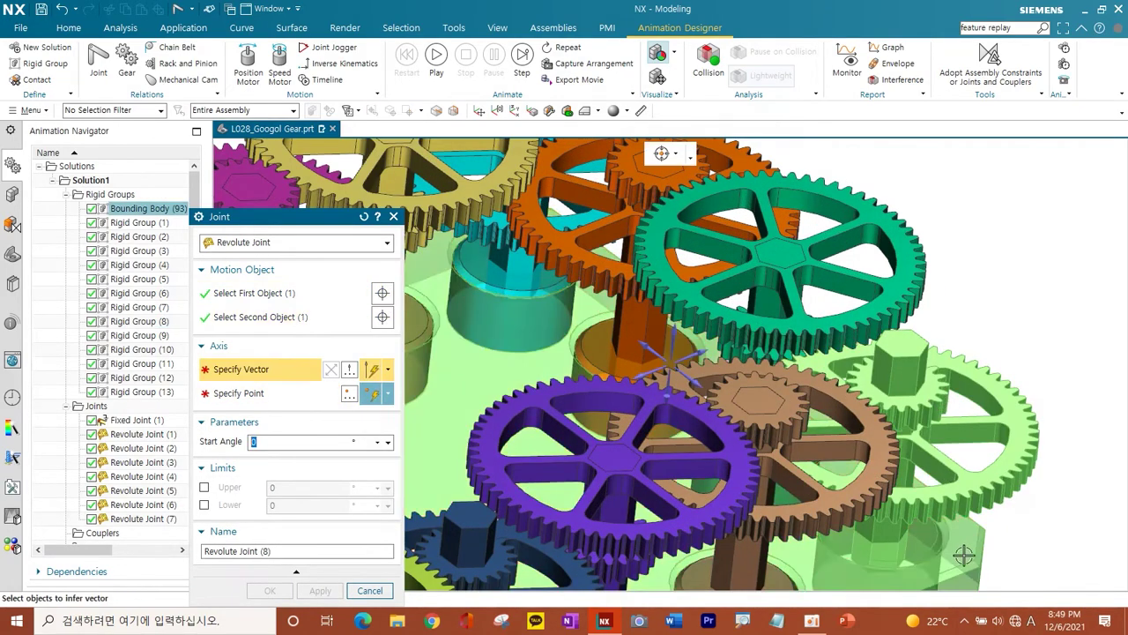
left_click(673, 335)
left_click(981, 375)
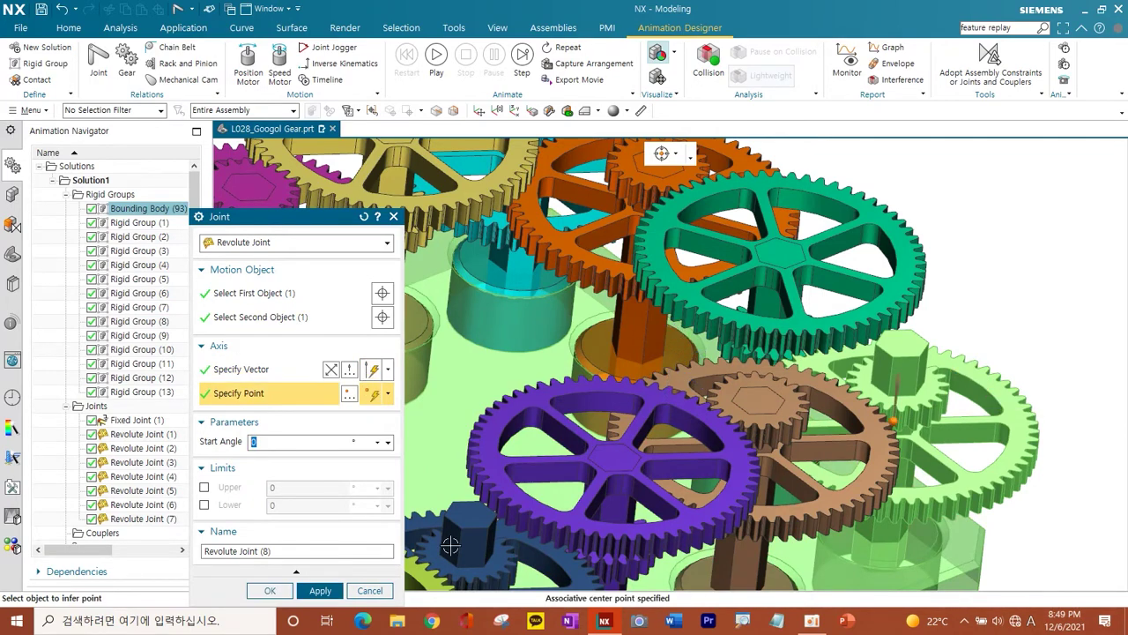
left_click(322, 592)
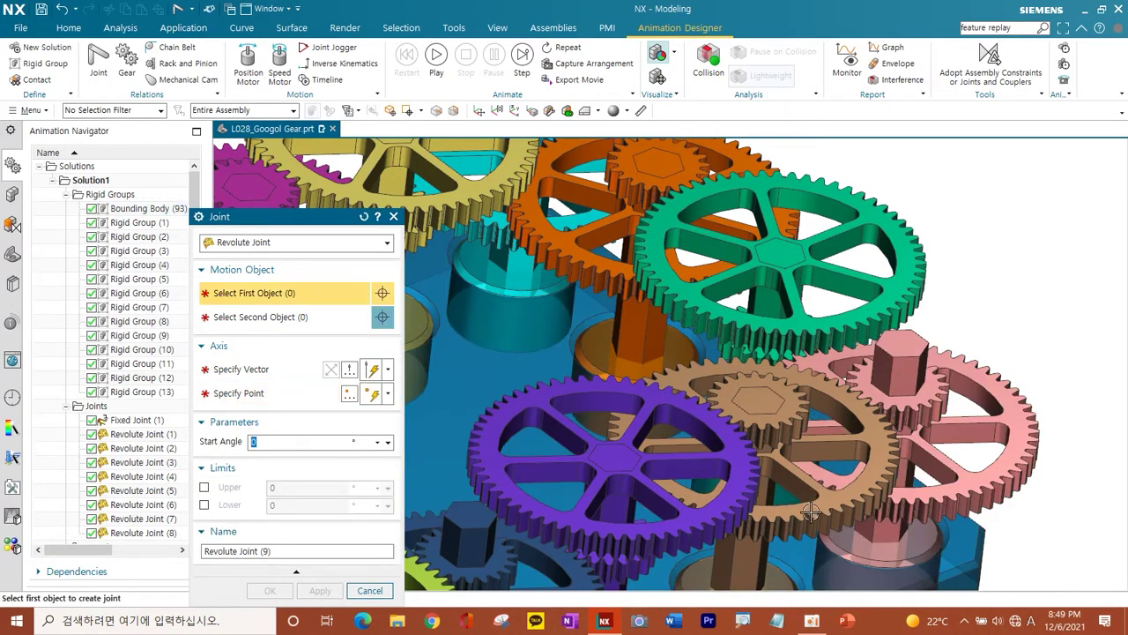
Step: Add Revolute Joints (9) and (10), including the light-green gear, pivoting at the gear centres
left_click(813, 488)
scroll(828, 529, "down", 3)
left_click(849, 569)
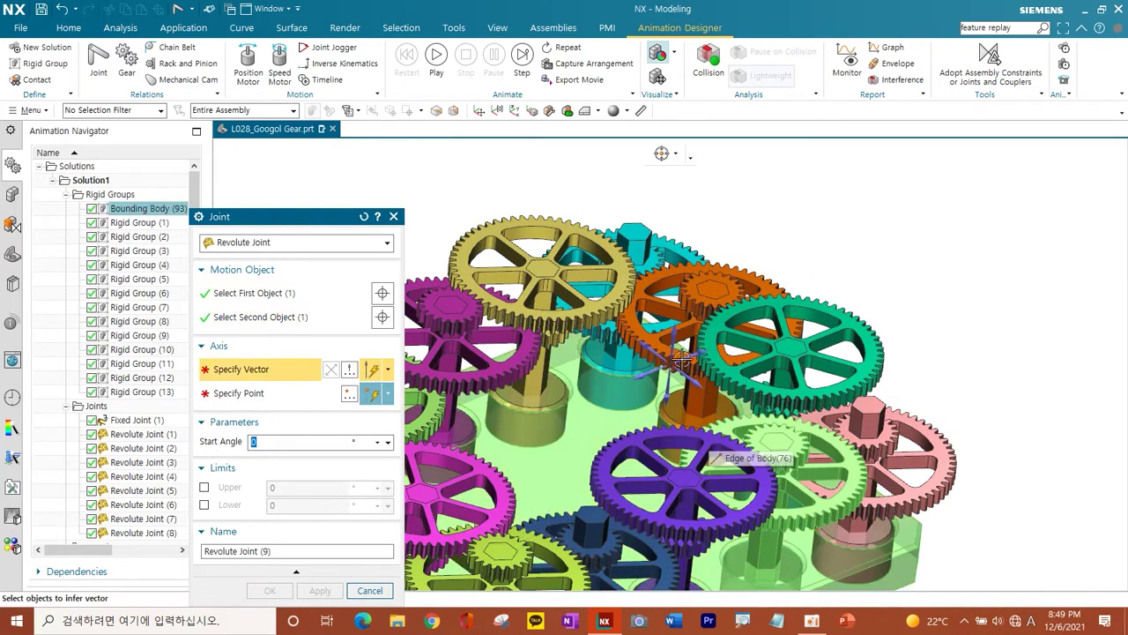
scroll(856, 509, "up", 2)
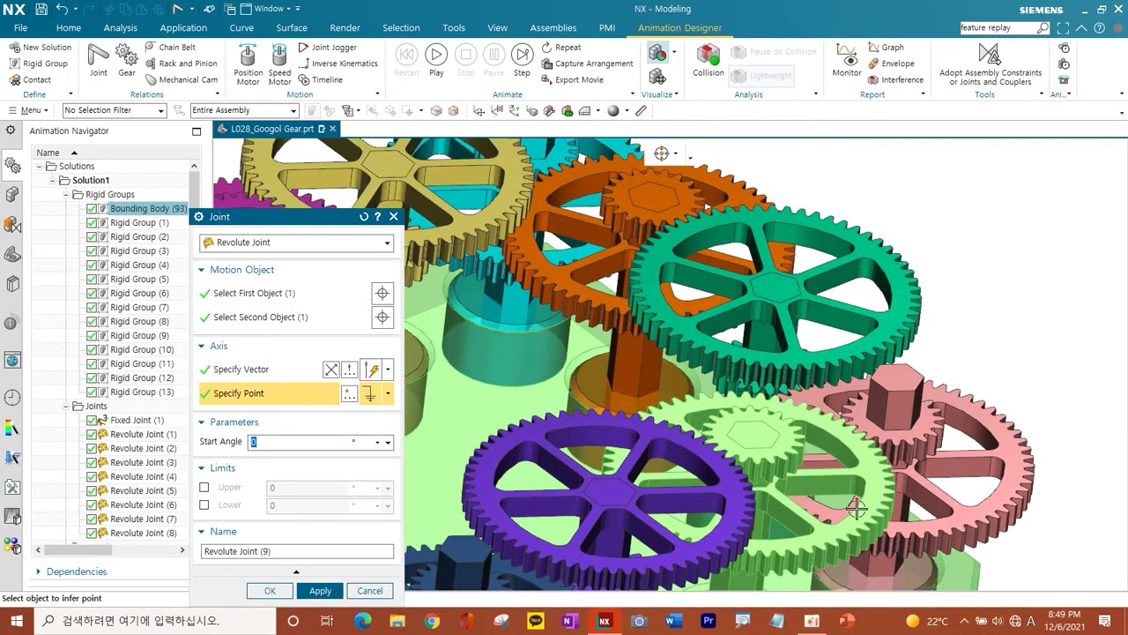
left_click(855, 504)
left_click(857, 513)
left_click(321, 590)
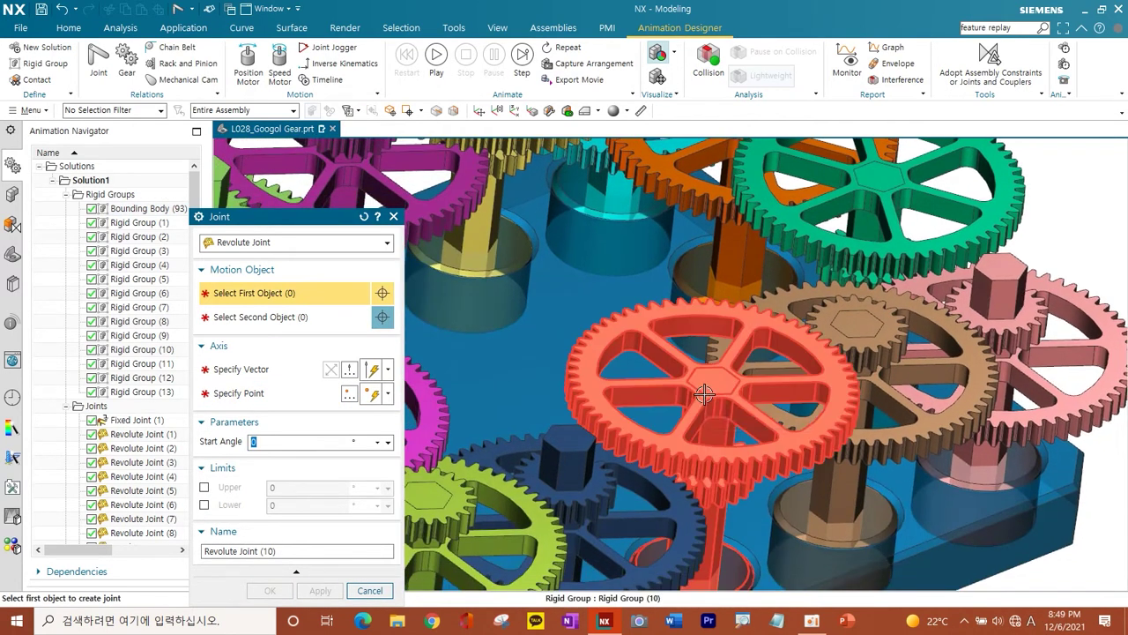
left_click(705, 395)
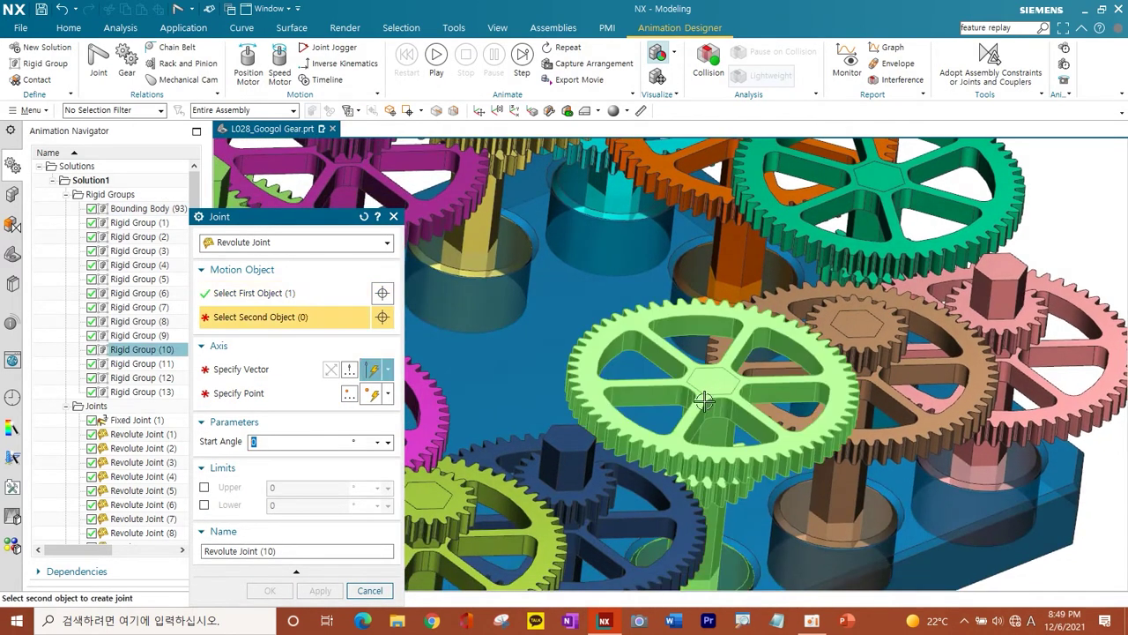
left_click(705, 395)
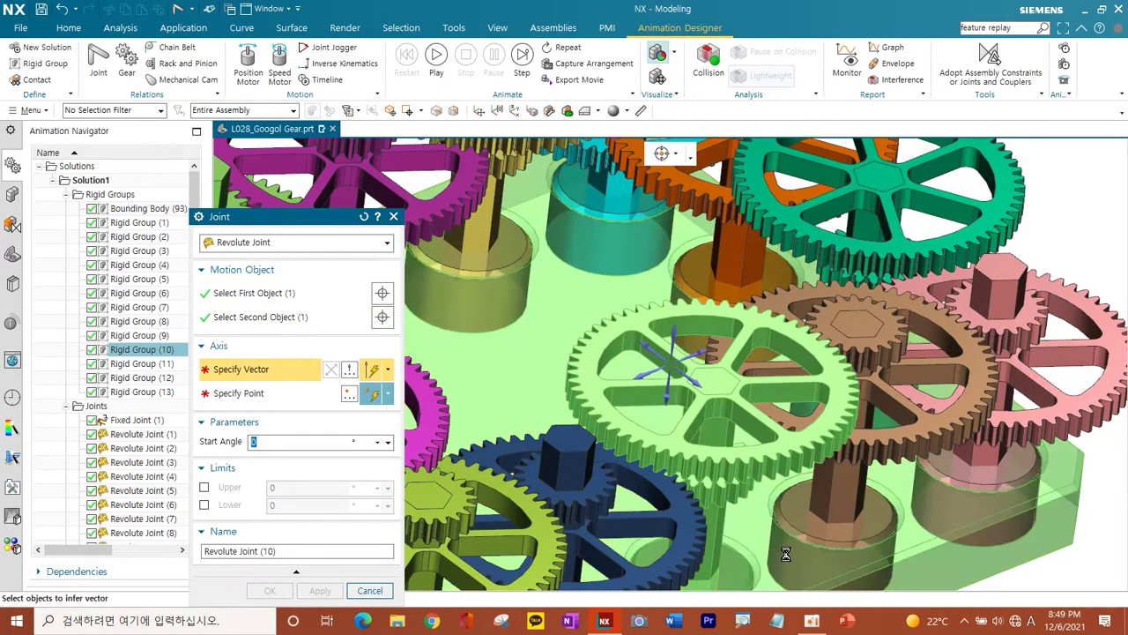
left_click(676, 334)
left_click(809, 408)
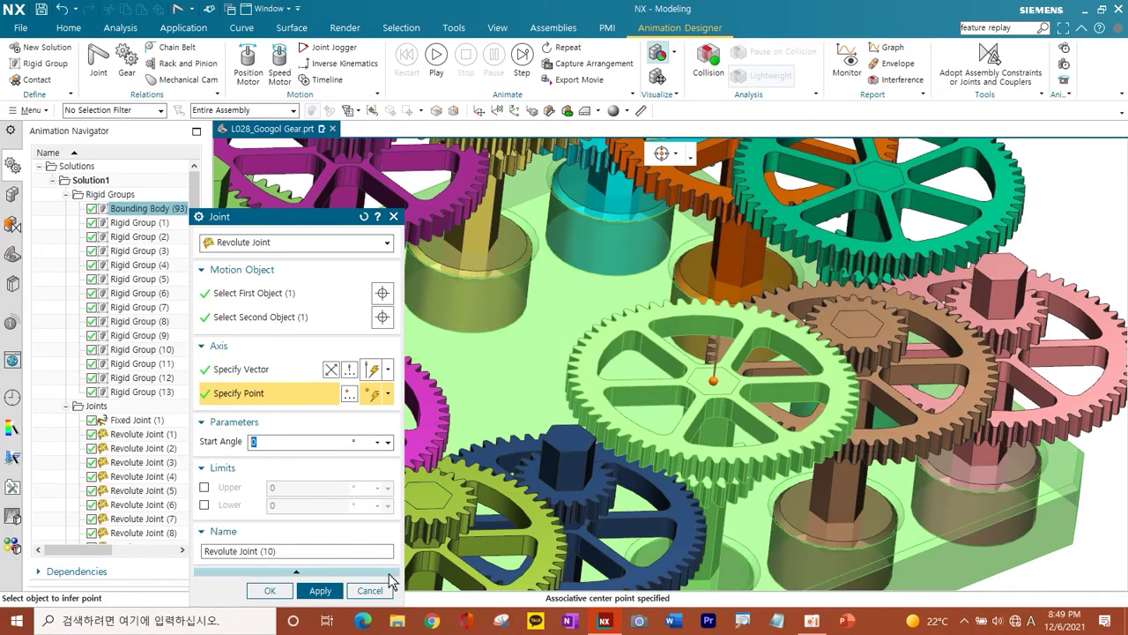
left_click(320, 590)
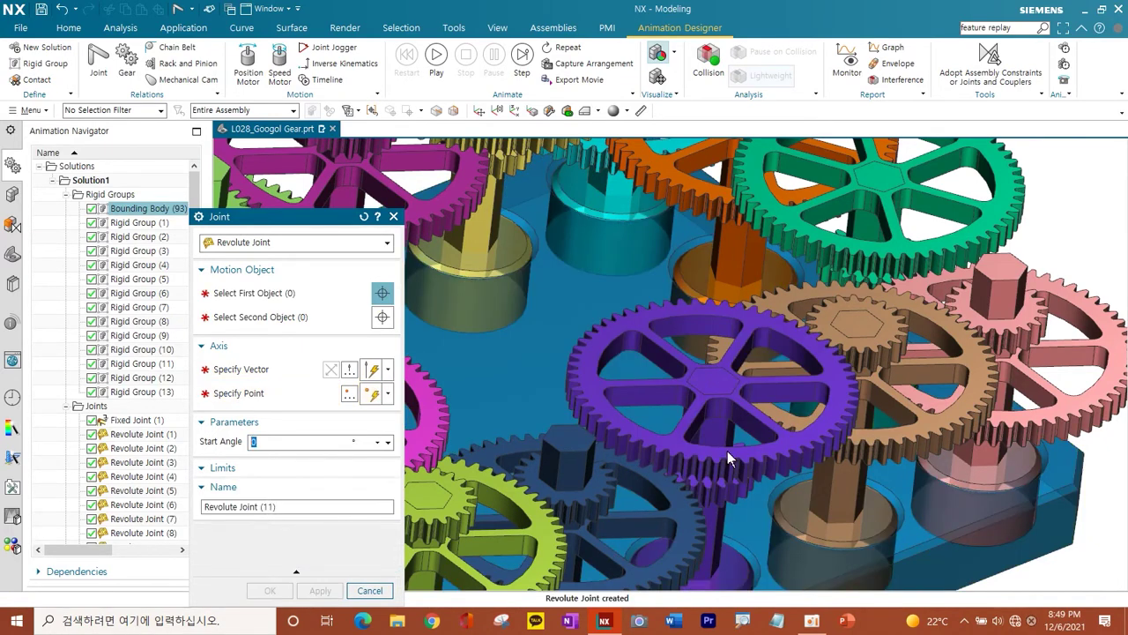
mouse_move(724, 446)
middle_mouse_down()
mouse_move(715, 428)
mouse_move(802, 357)
middle_mouse_up()
Step: Add Revolute Joint (11) for the central gear against the base plate
left_click(802, 357)
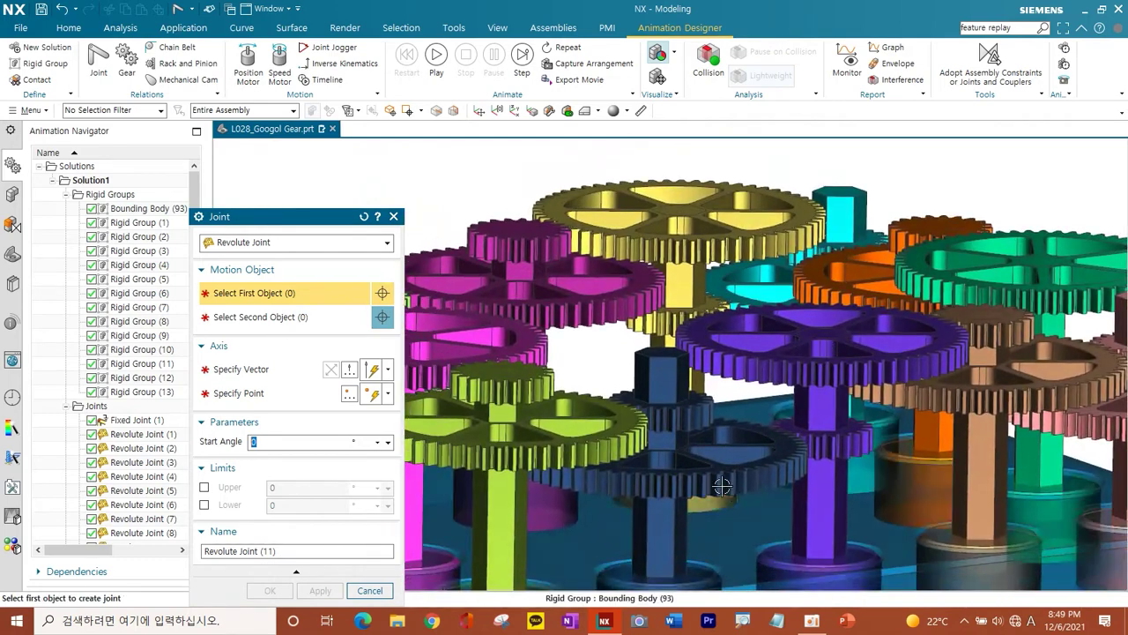
left_click(738, 545)
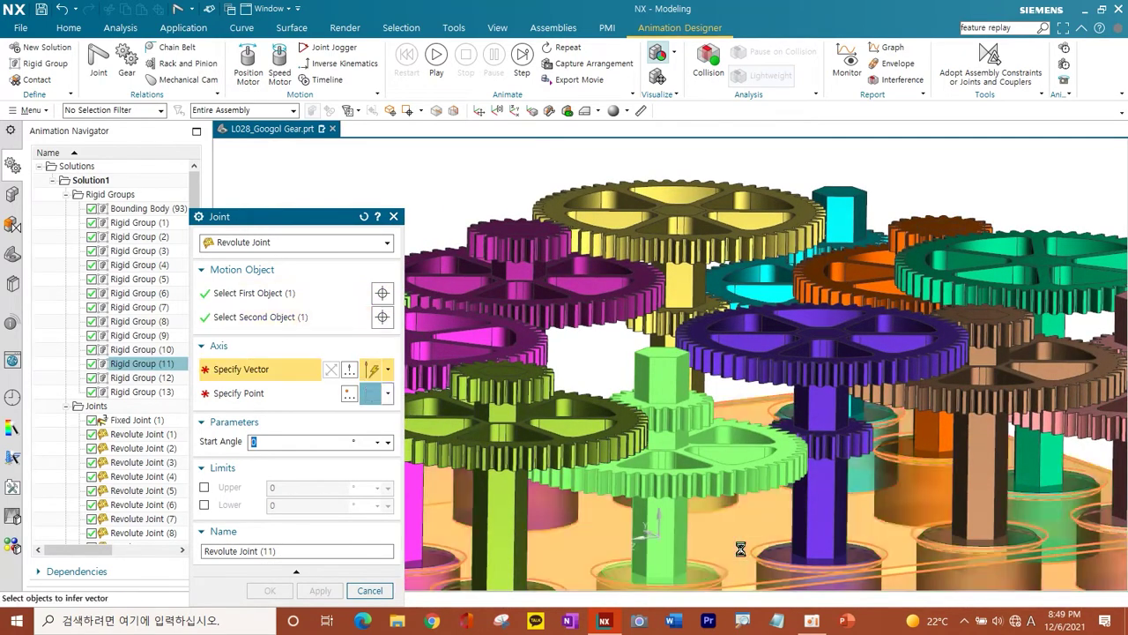
left_click(671, 324)
scroll(729, 465, "up", 5)
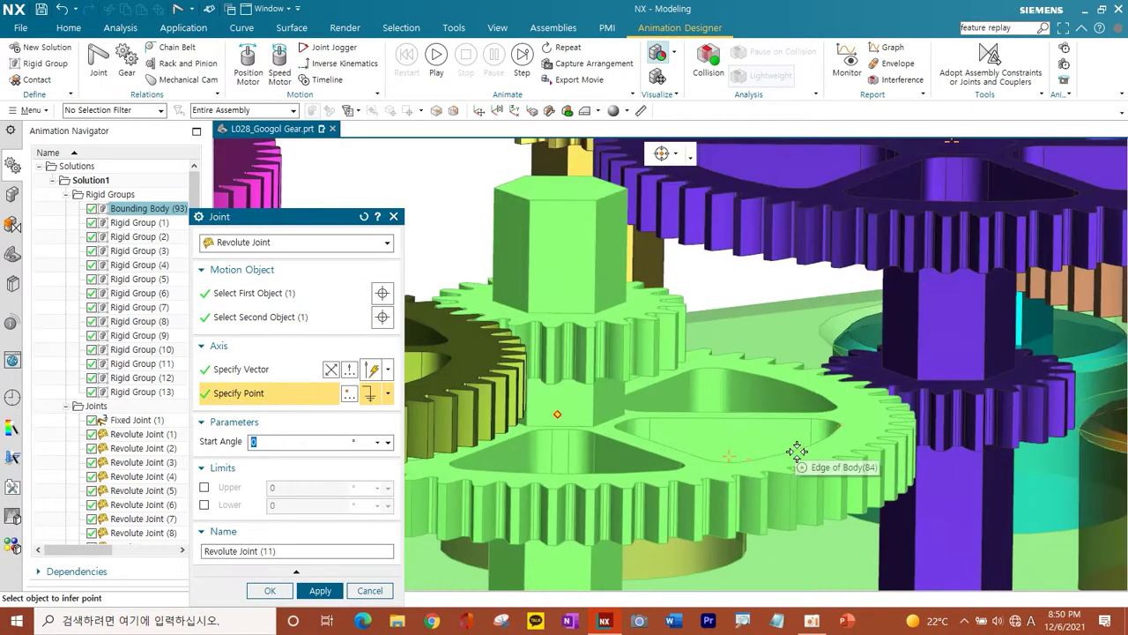
left_click(314, 594)
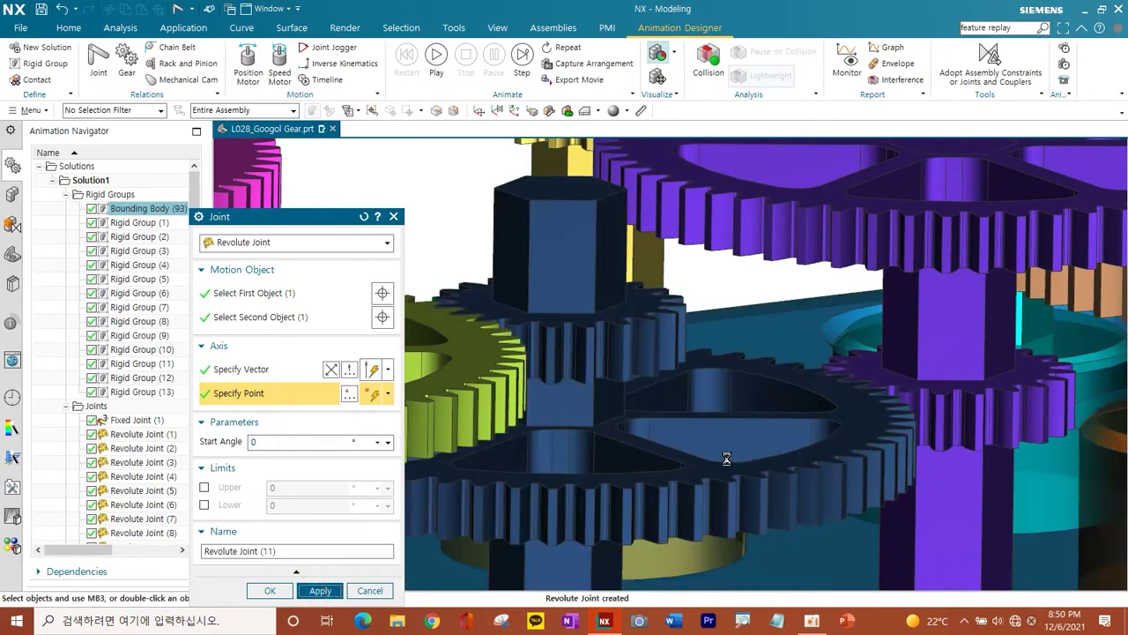
Step: Add Revolute Joint (12) for the next gear, pivoting at its centre on the base plate
scroll(726, 459, "down", 5)
middle_click_drag(731, 468, 840, 385)
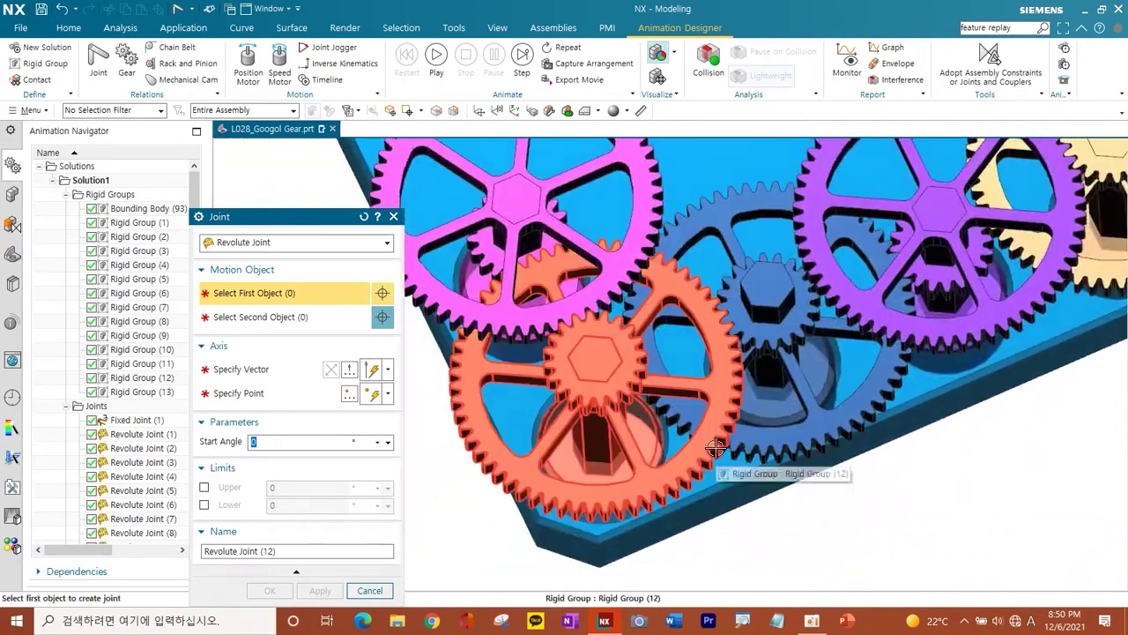
left_click(709, 453)
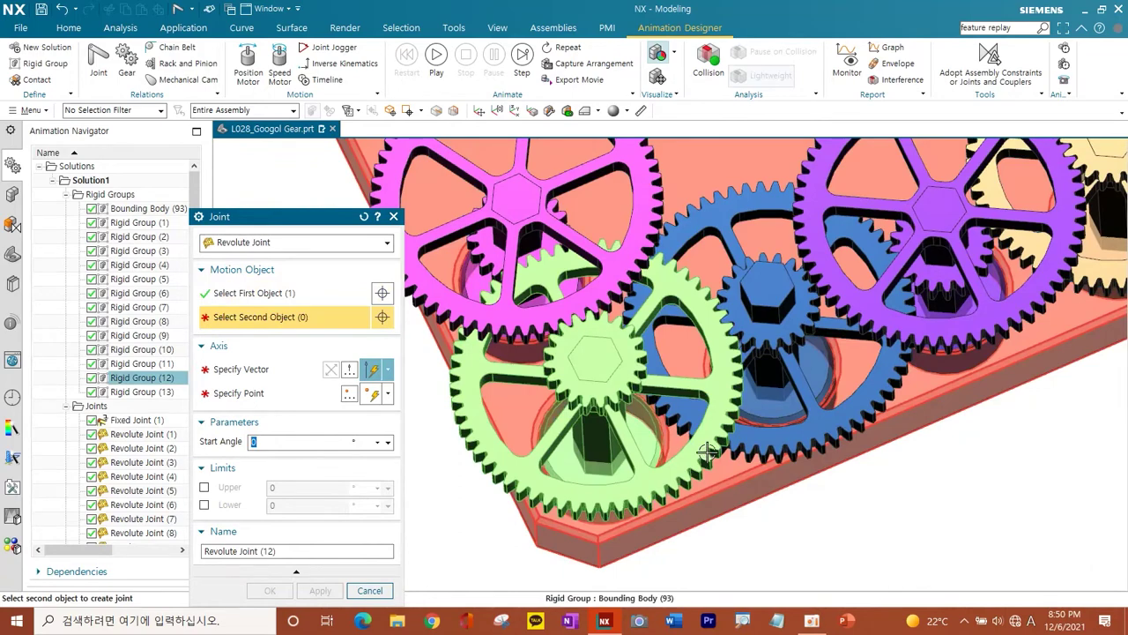
left_click(729, 484)
middle_click_drag(729, 483, 642, 492)
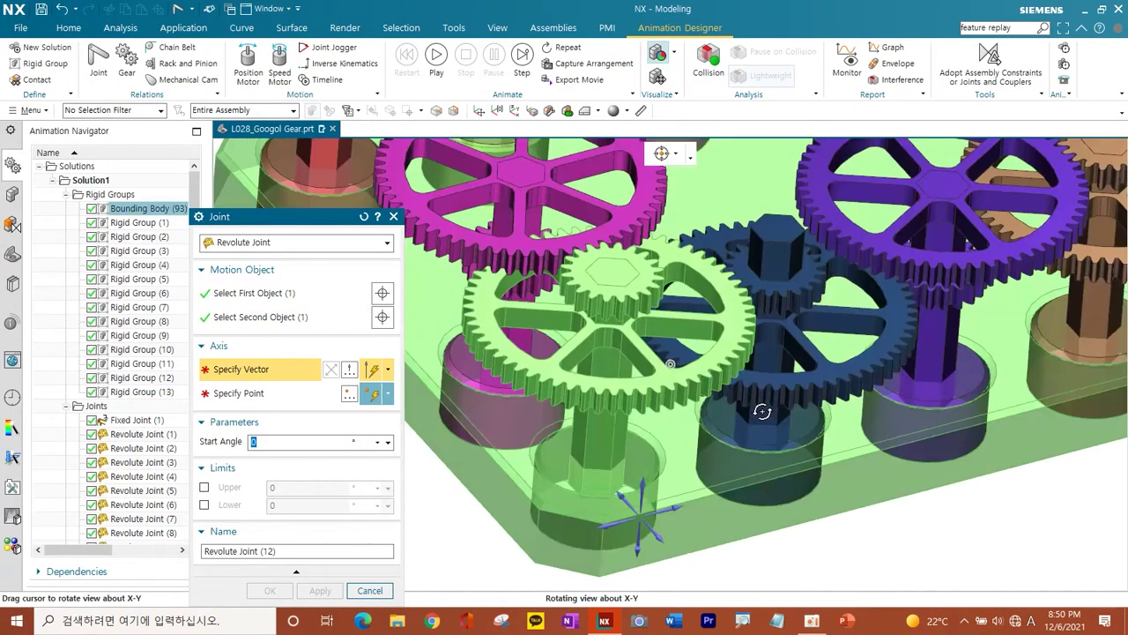
left_click(643, 491)
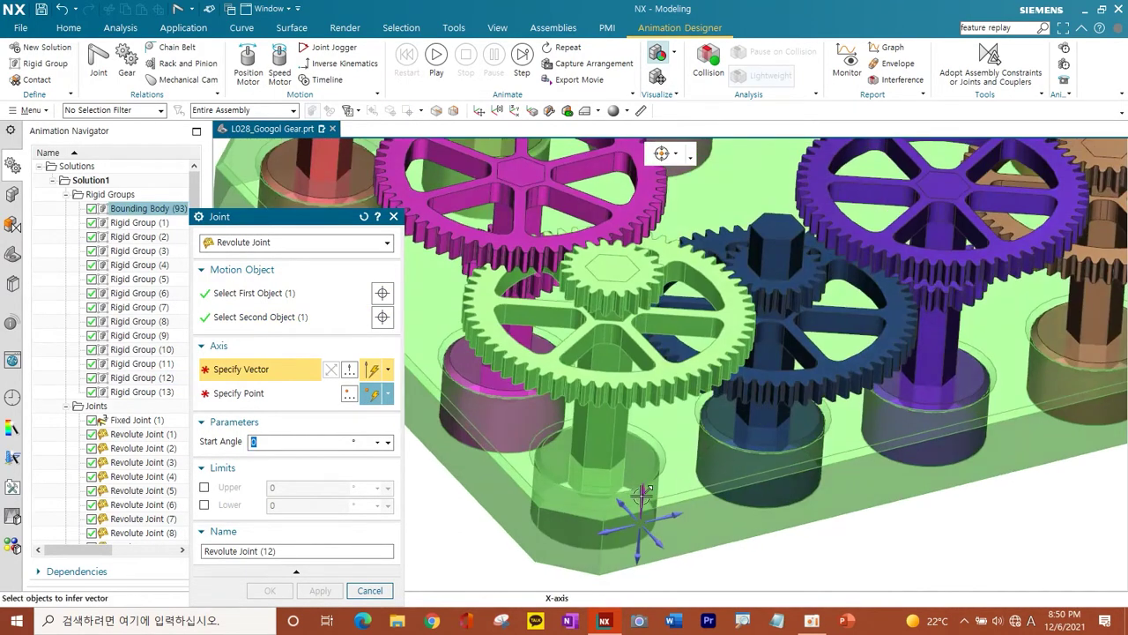
left_click(702, 351)
left_click(319, 589)
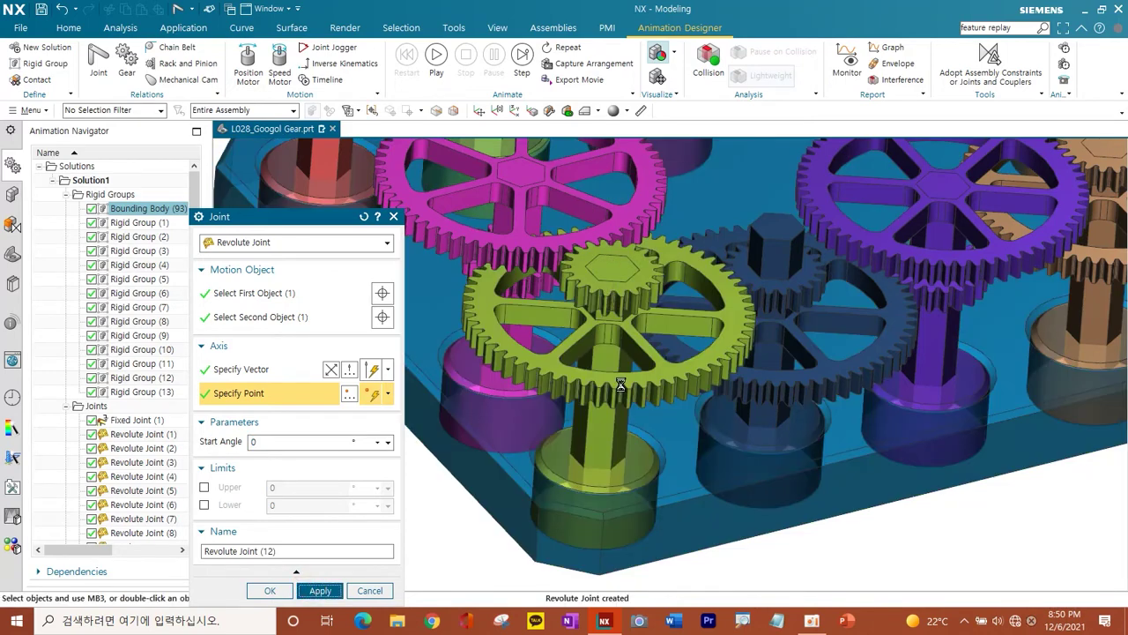
Step: Add Revolute Joint (13) for the red gear at its arc centre, then close the Joint dialog
middle_click_drag(561, 365, 631, 346)
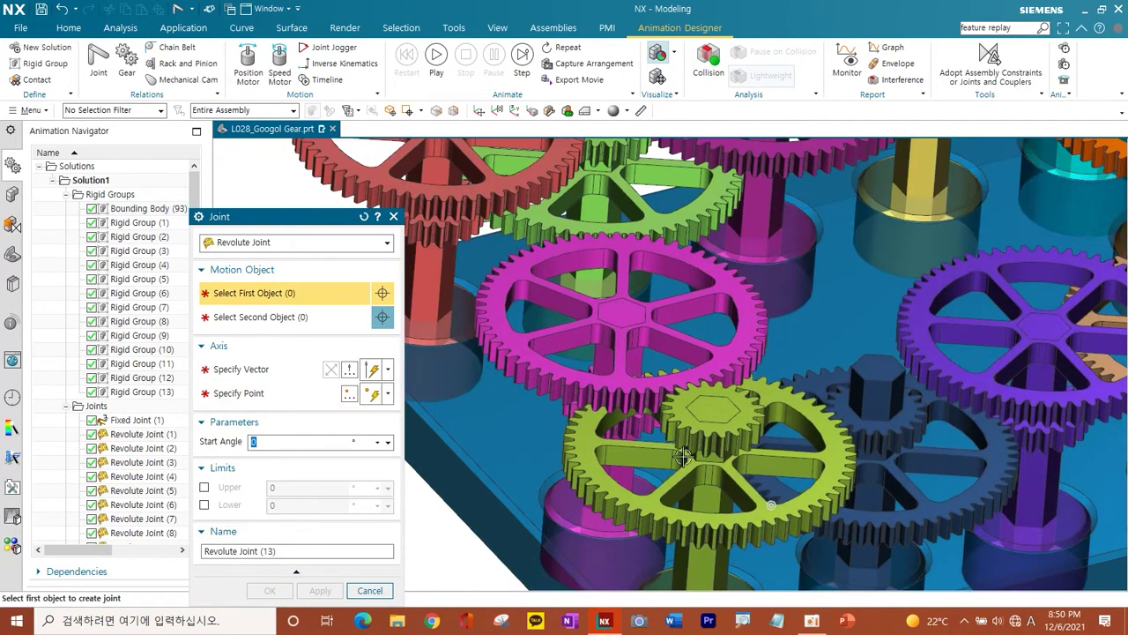
left_click(631, 346)
left_click(593, 401)
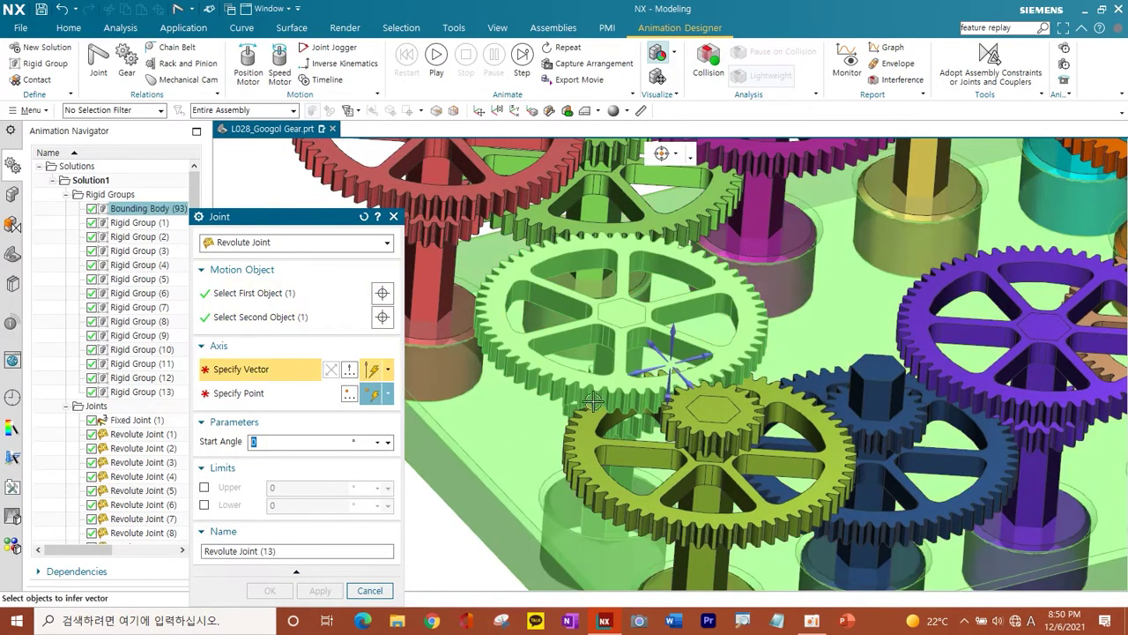
left_click(675, 341)
left_click(573, 368)
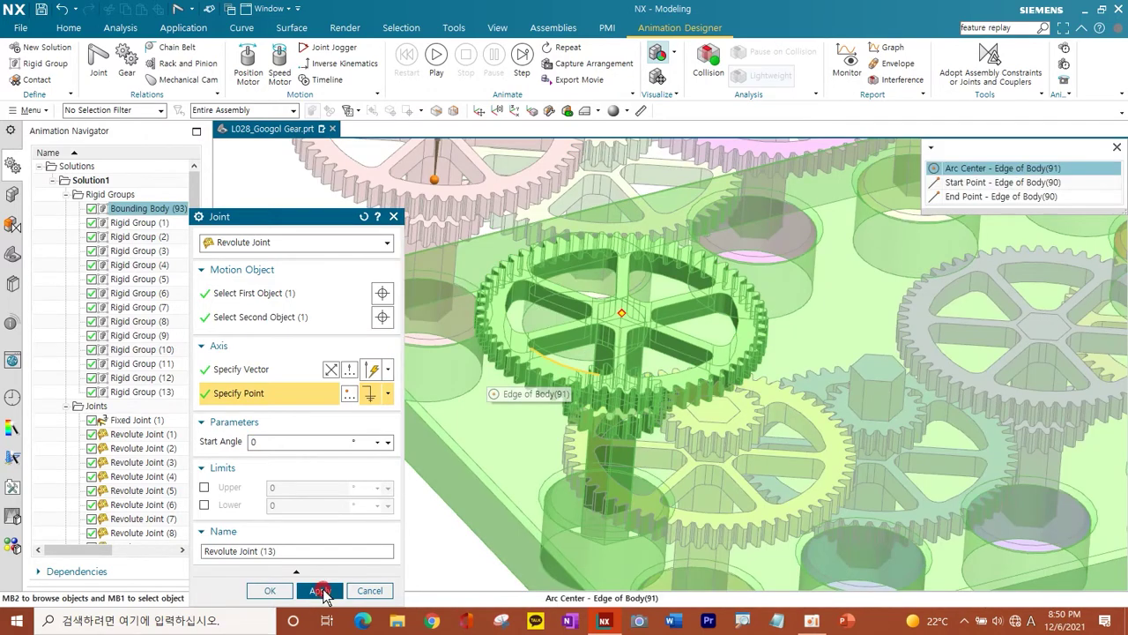
left_click(948, 176)
left_click(320, 590)
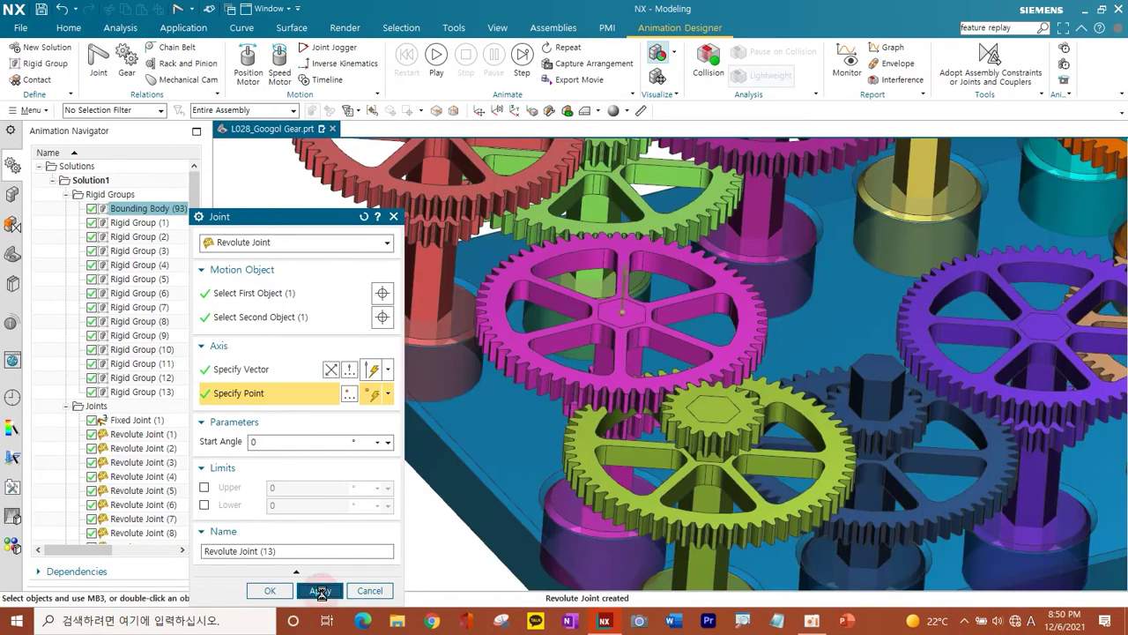
left_click(364, 591)
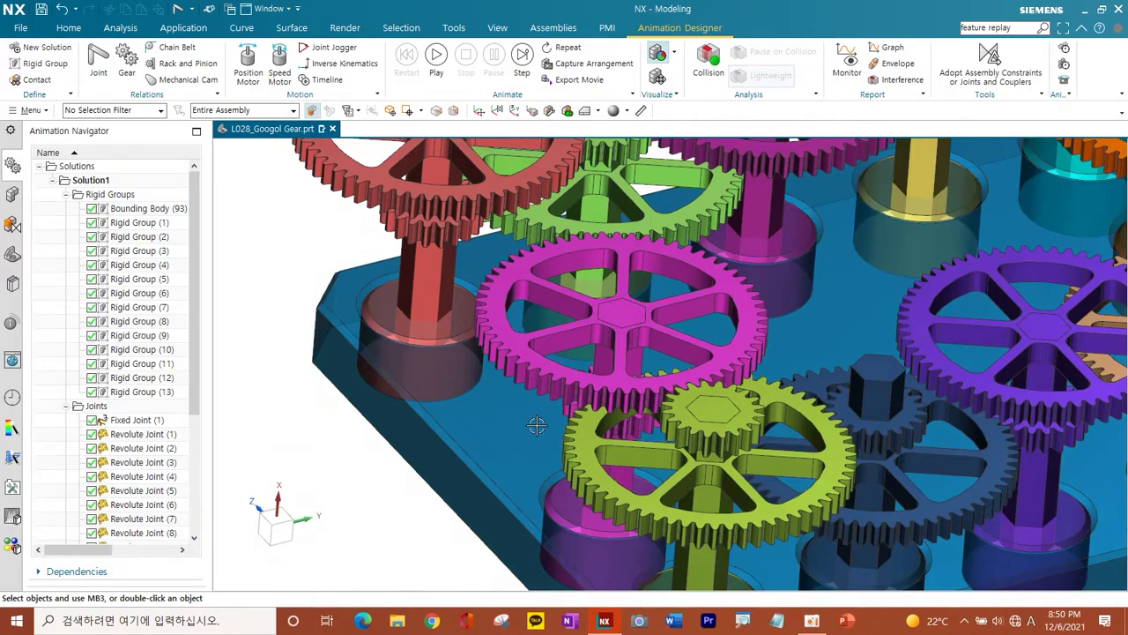
Step: Create gear coupler Gear (1) between Revolute Joints (1) and (2) with ratio 3
key("ctrl+f")
left_click_drag(201, 378, 188, 476)
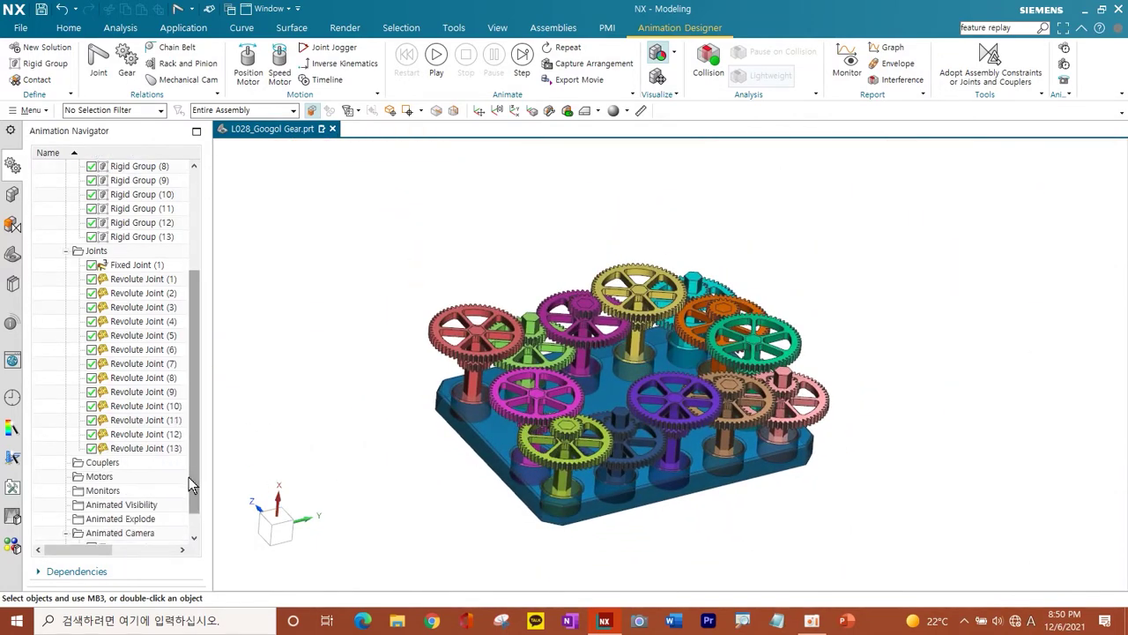
scroll(476, 405, "up", 3)
left_click(128, 69)
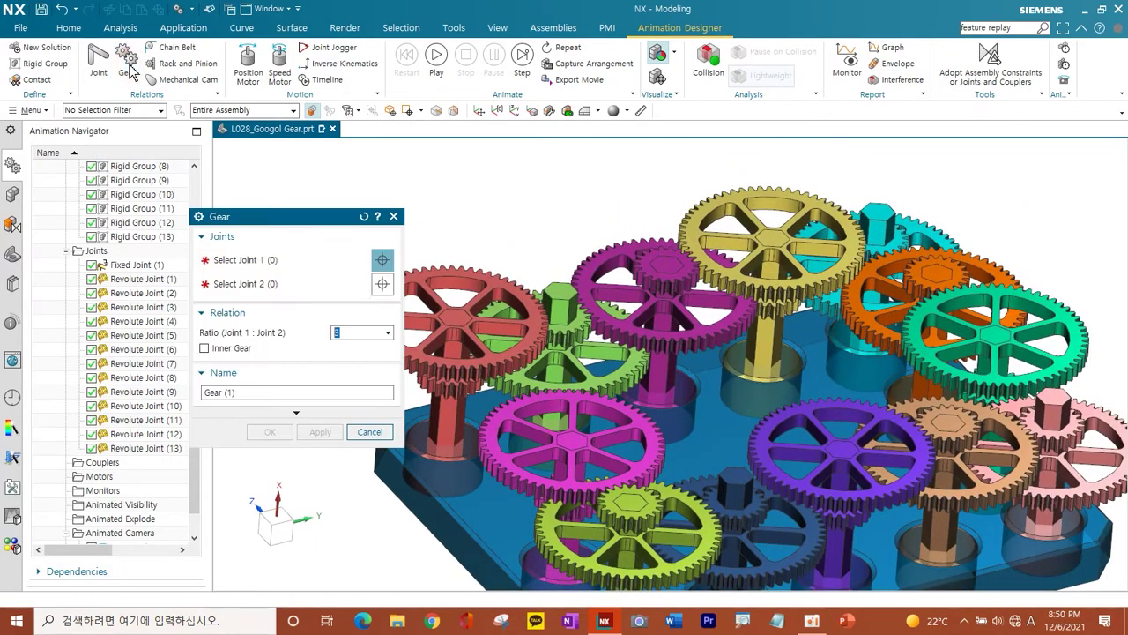
left_click(455, 315)
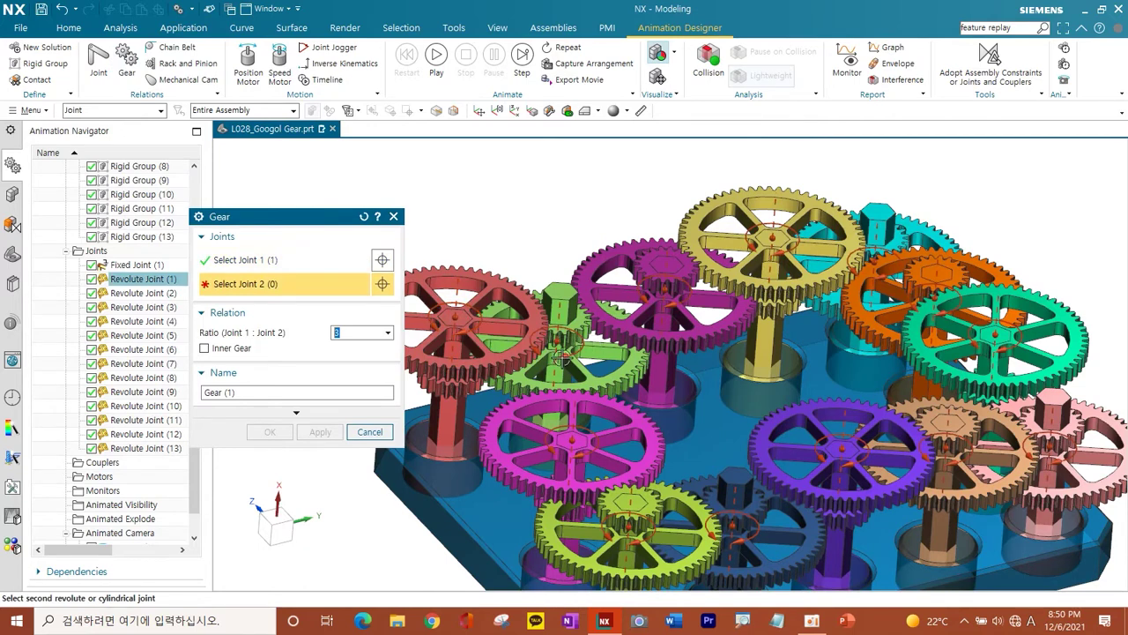
left_click(557, 339)
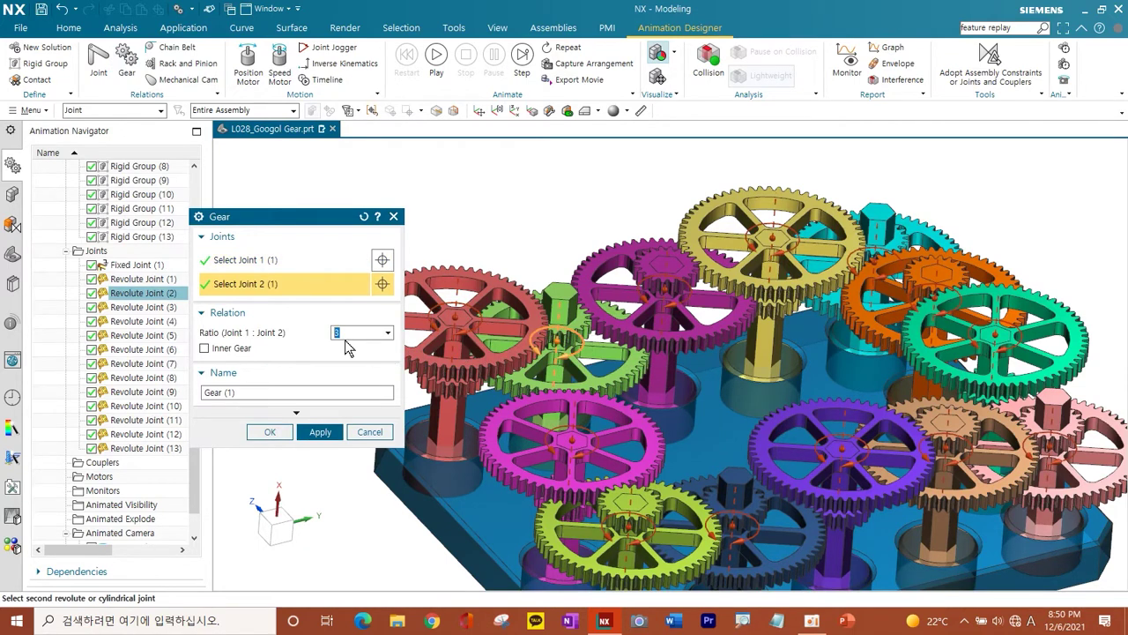
type("3")
key("Return")
mouse_move(545, 379)
middle_mouse_down()
mouse_move(631, 334)
mouse_move(587, 303)
mouse_move(596, 329)
middle_mouse_up()
left_click(320, 433)
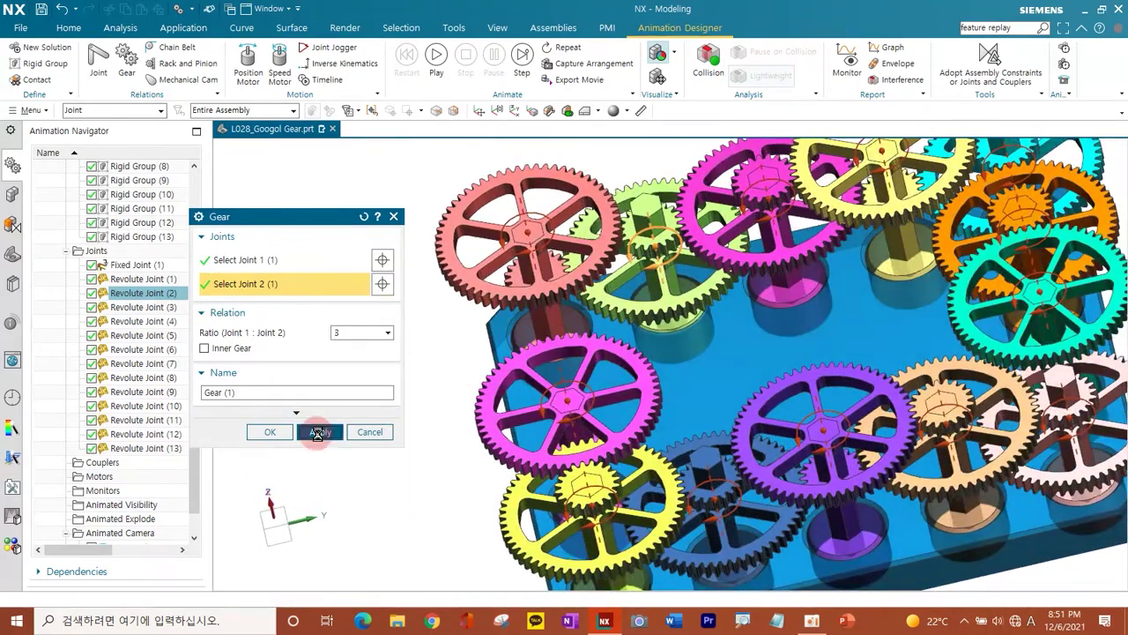
Step: Couple the next meshing joint pairs as Gear (2), Gear (3) and Gear (4)
left_click(657, 251)
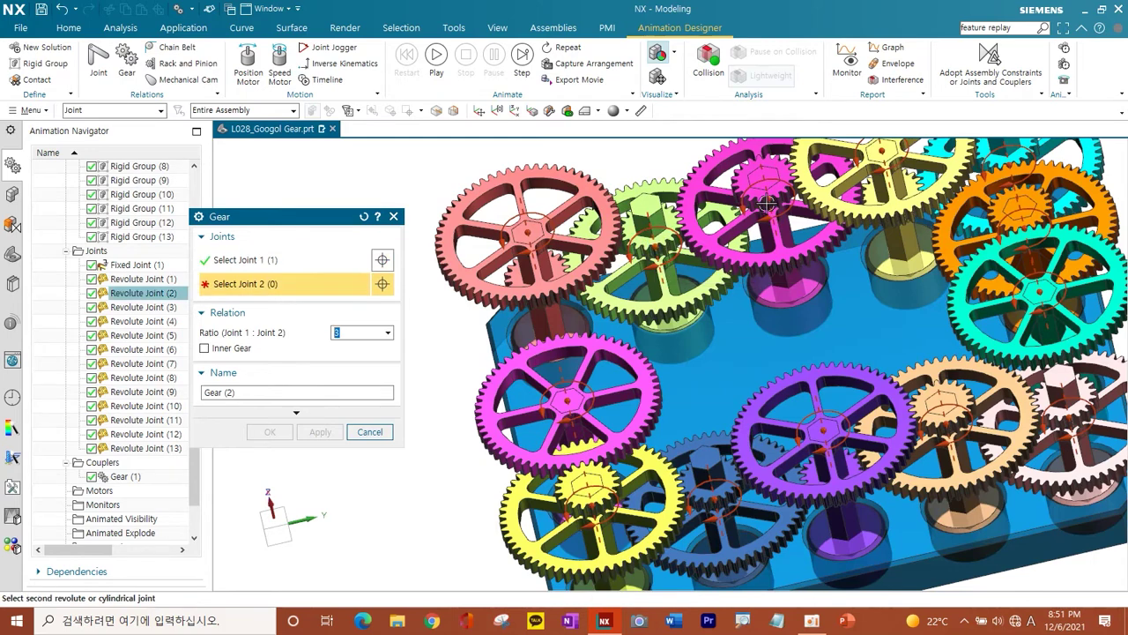
left_click(767, 203)
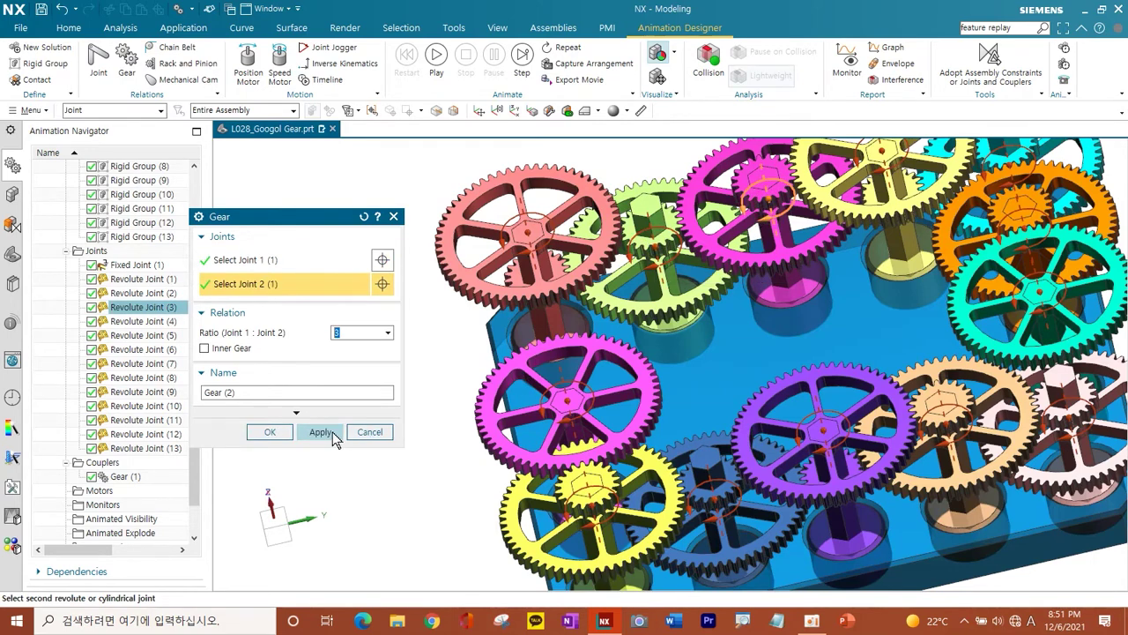
middle_click(769, 203)
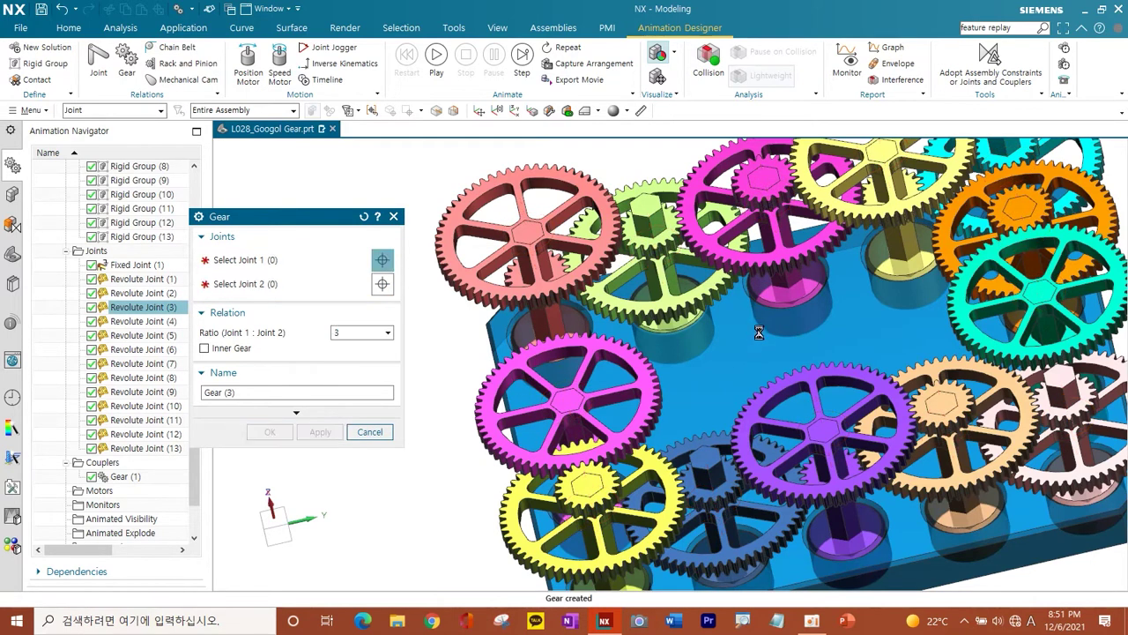
left_click(773, 203)
left_click(881, 157)
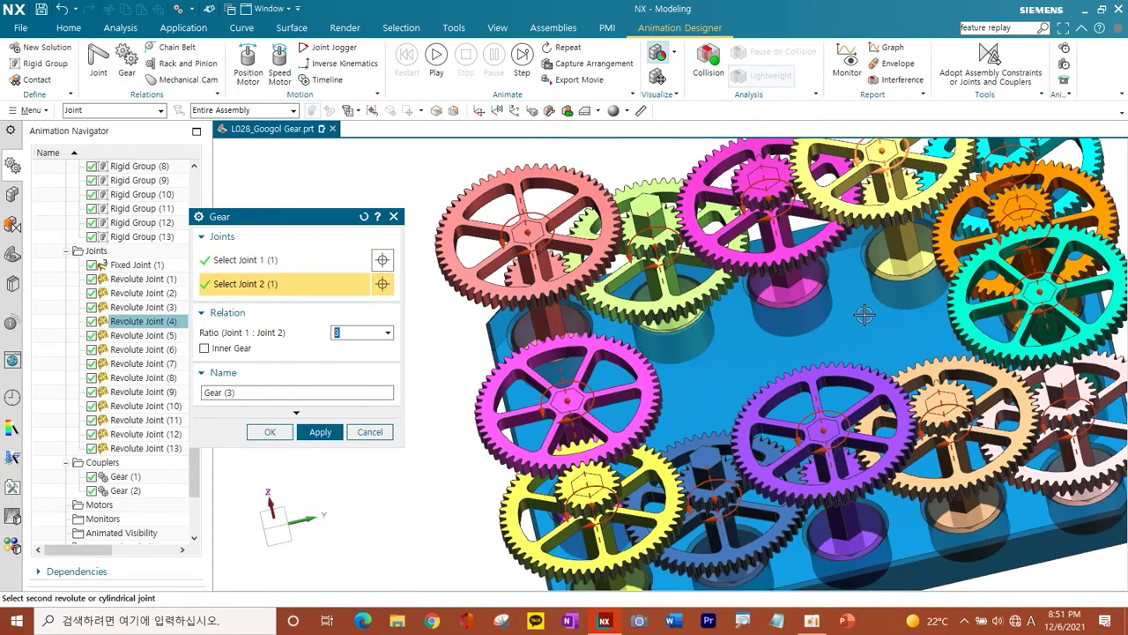
middle_click(863, 314)
middle_click_drag(895, 280, 781, 319, "shift")
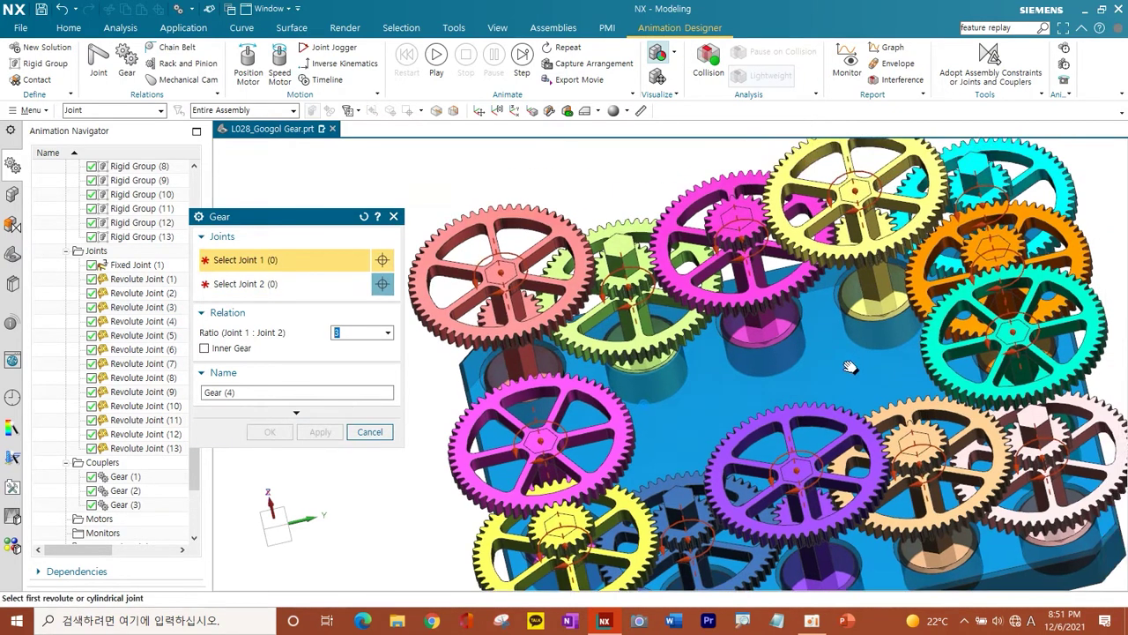
left_click(848, 293)
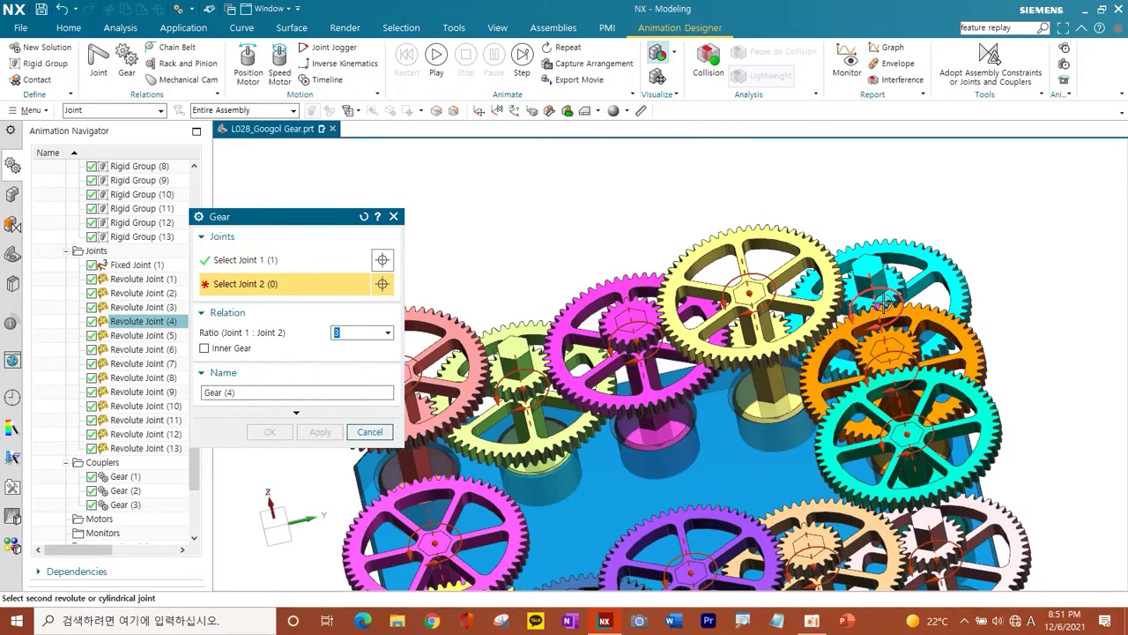
middle_click(758, 401)
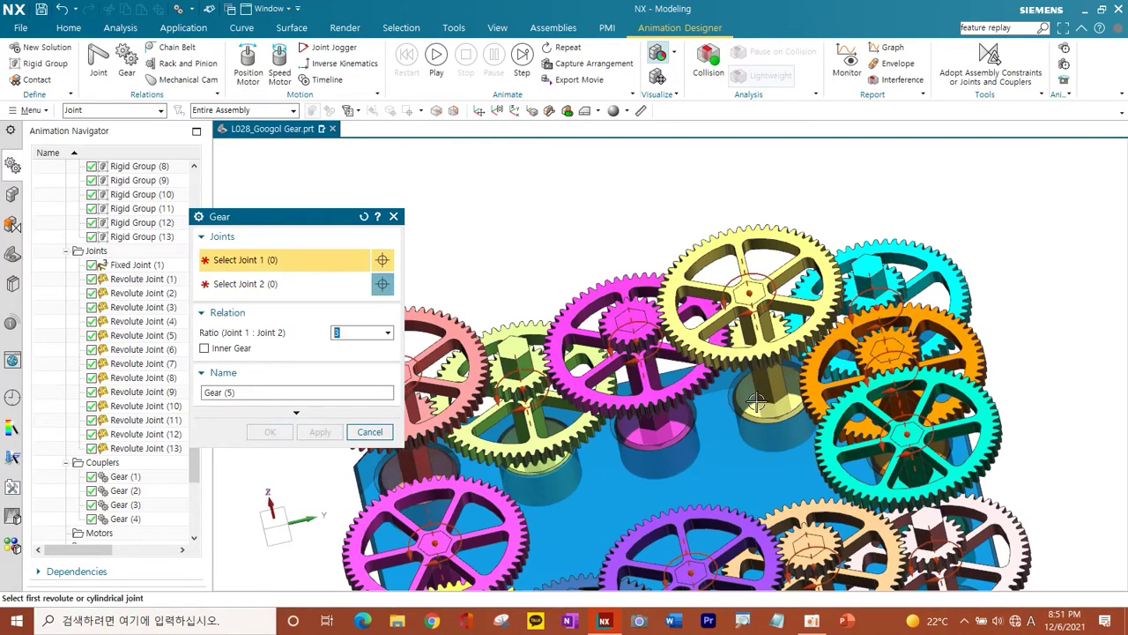
Step: Create Gear (5), Gear (6) and Gear (7) linking Revolute Joints (5) through (8)
left_click(880, 306)
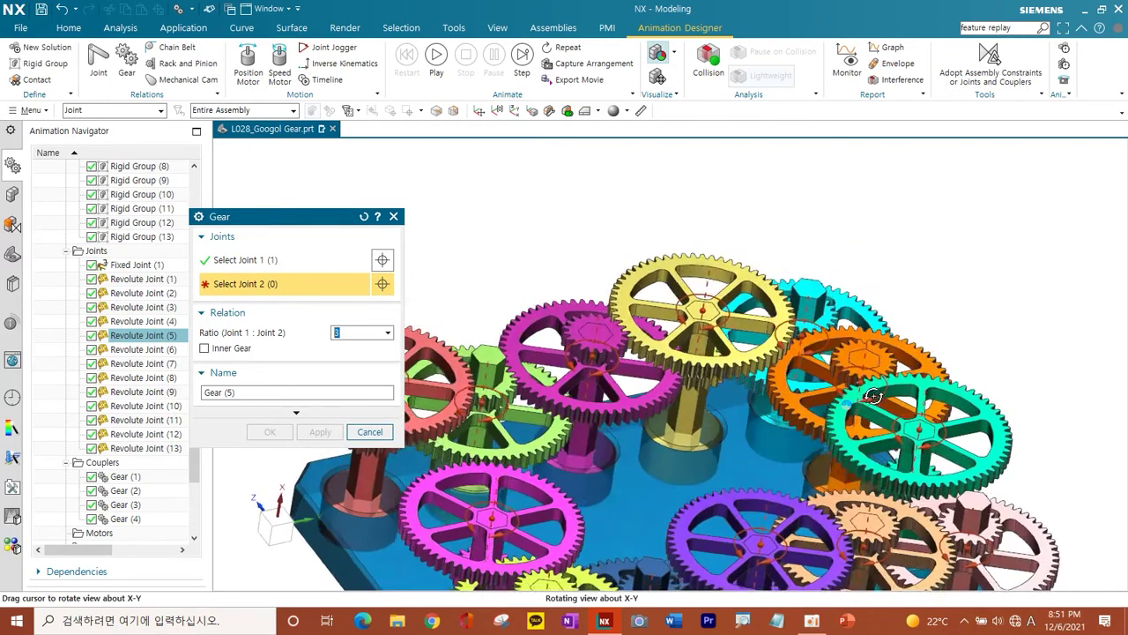
middle_click_drag(857, 398, 839, 376)
left_click(839, 374)
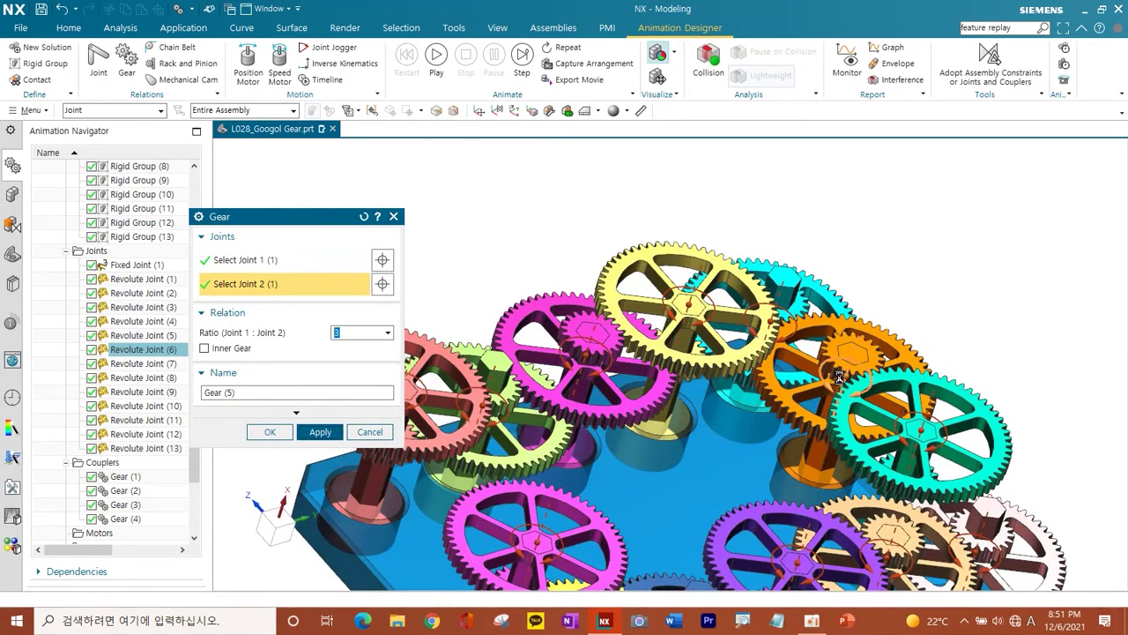
middle_click(839, 376)
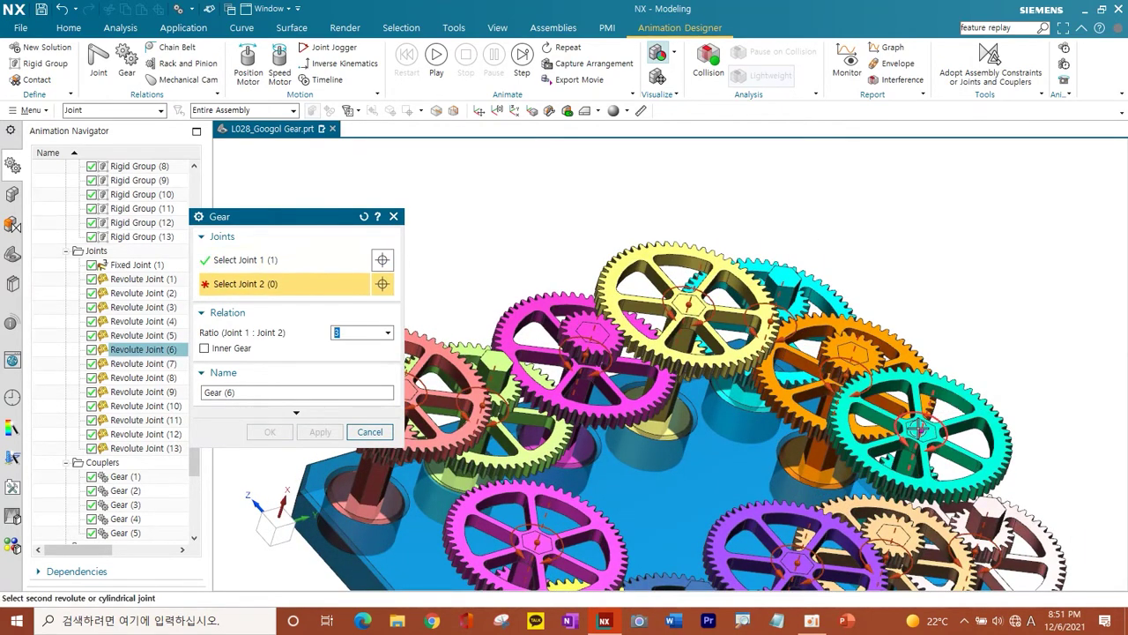
left_click(915, 429)
middle_click(912, 430)
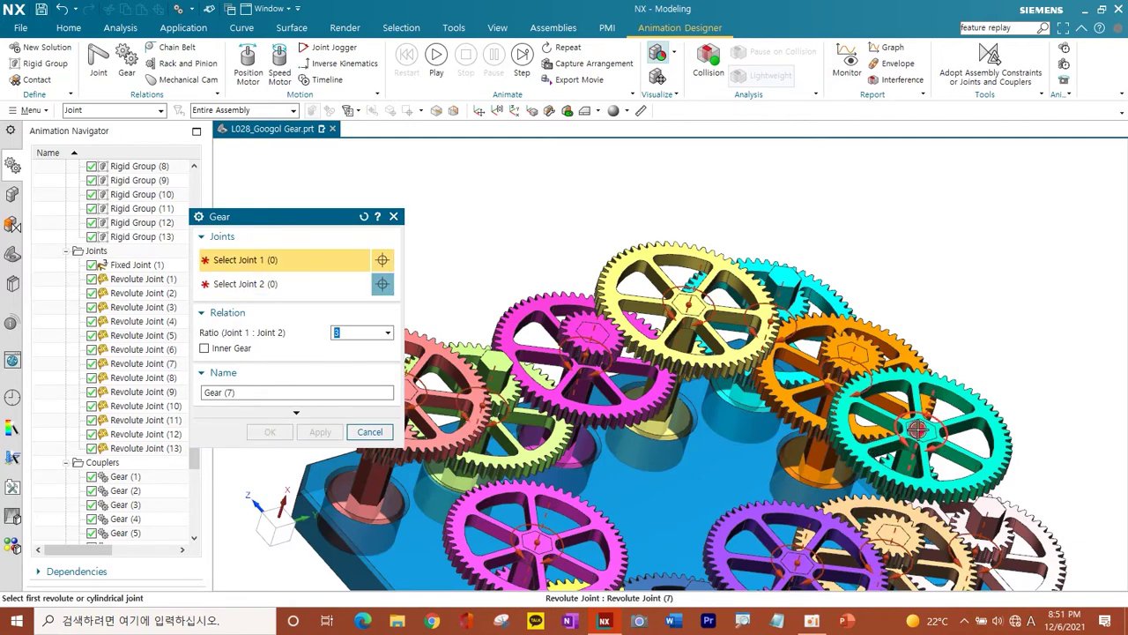
left_click(917, 429)
left_click(979, 553)
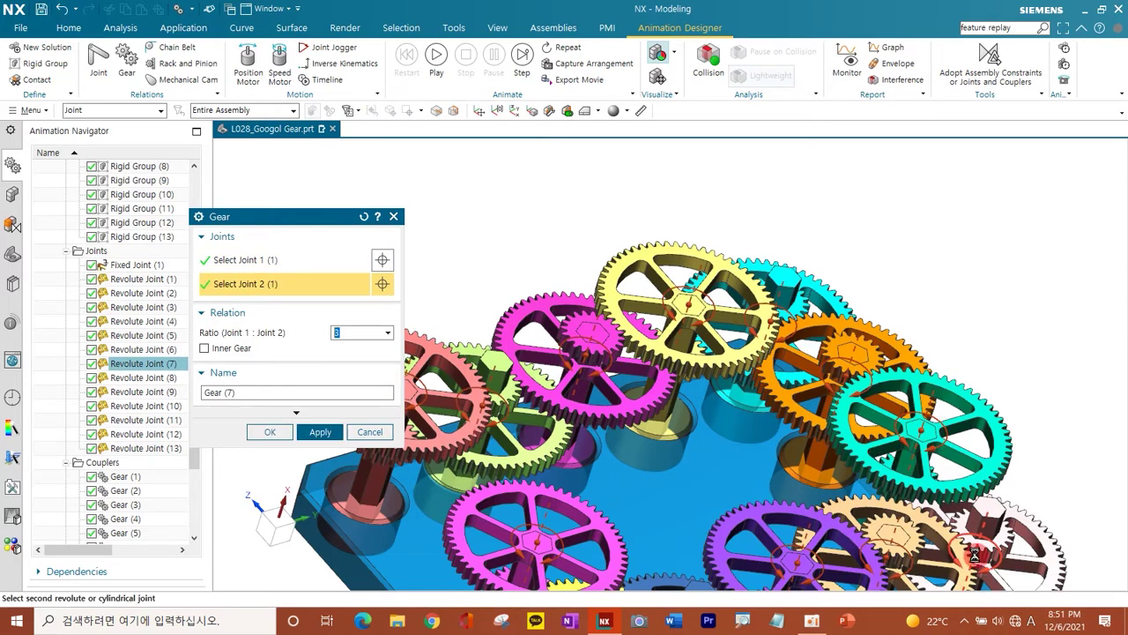
middle_click(886, 548)
Step: Create Gear (8) and Gear (9) couplers reaching Revolute Joint (10)
left_click(981, 550)
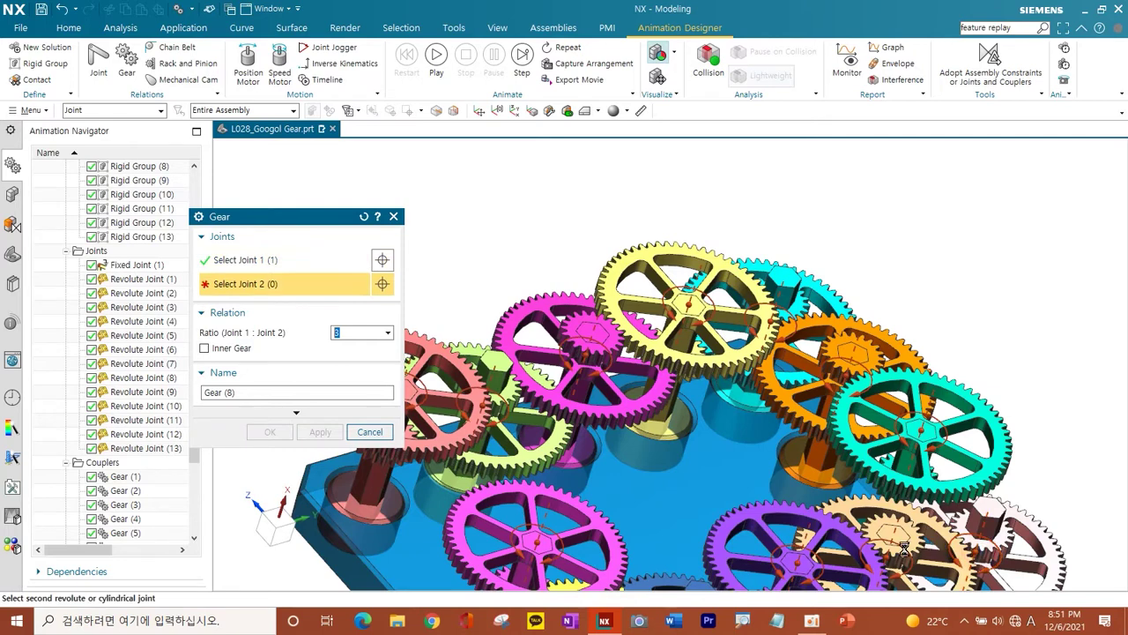
left_click(886, 551)
middle_click(860, 516)
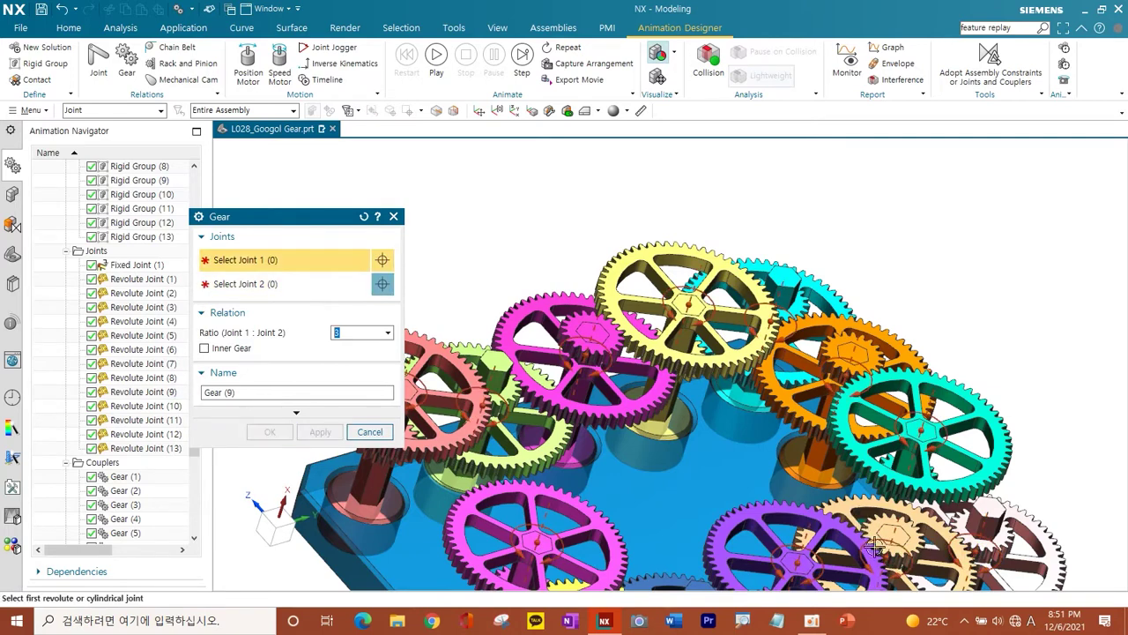
left_click(795, 562)
left_click(793, 564)
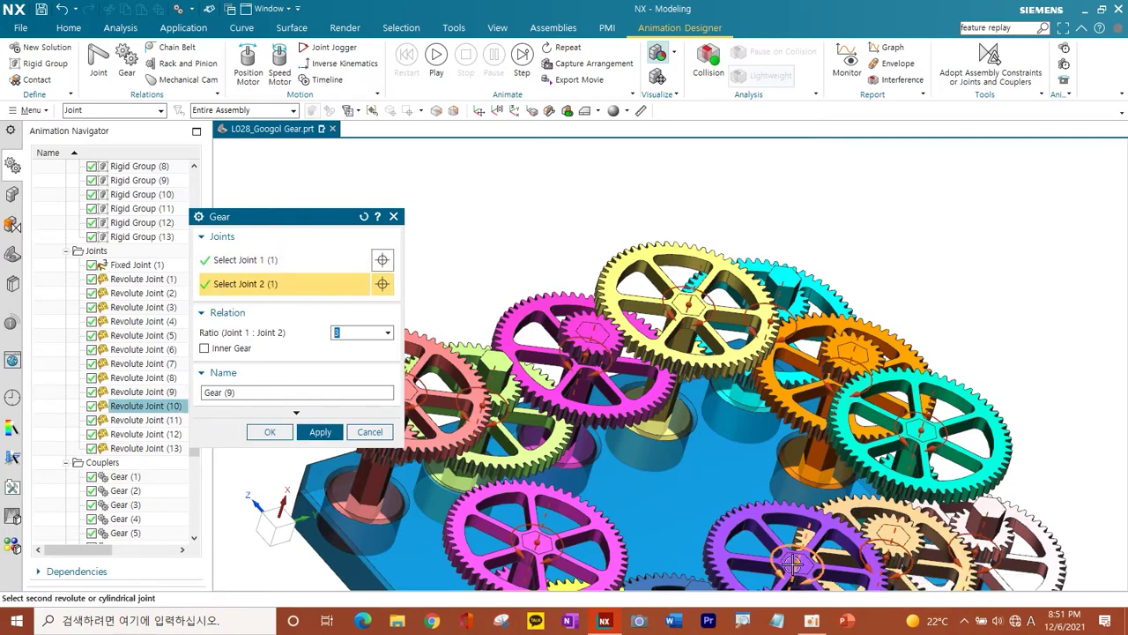
middle_click(793, 563)
Step: Couple the front gears as Gear (10), Gear (11) and Gear (12), then close the Gear dialog
mouse_move(762, 529)
middle_mouse_down()
mouse_move(786, 451)
mouse_move(789, 366)
middle_mouse_up()
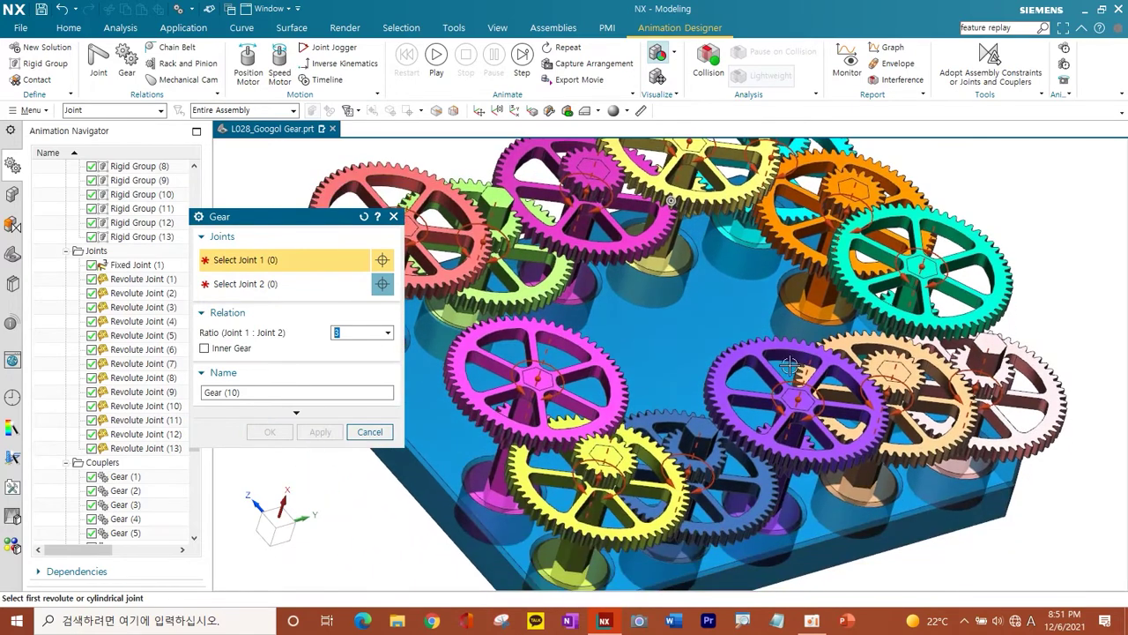
left_click(797, 393)
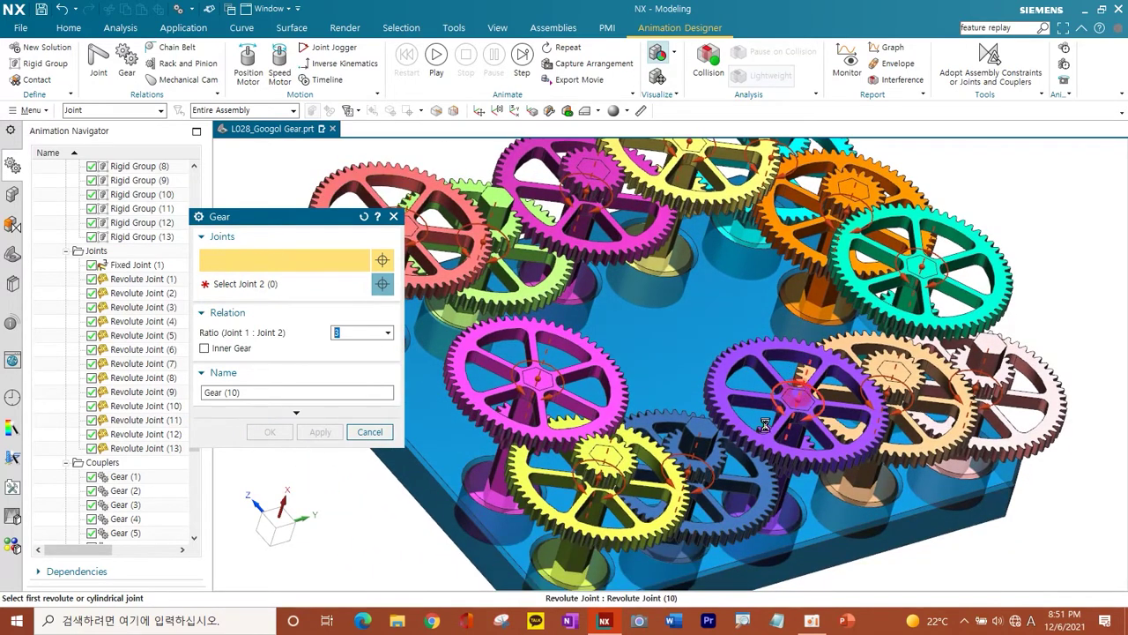
left_click(693, 474)
middle_click(693, 476)
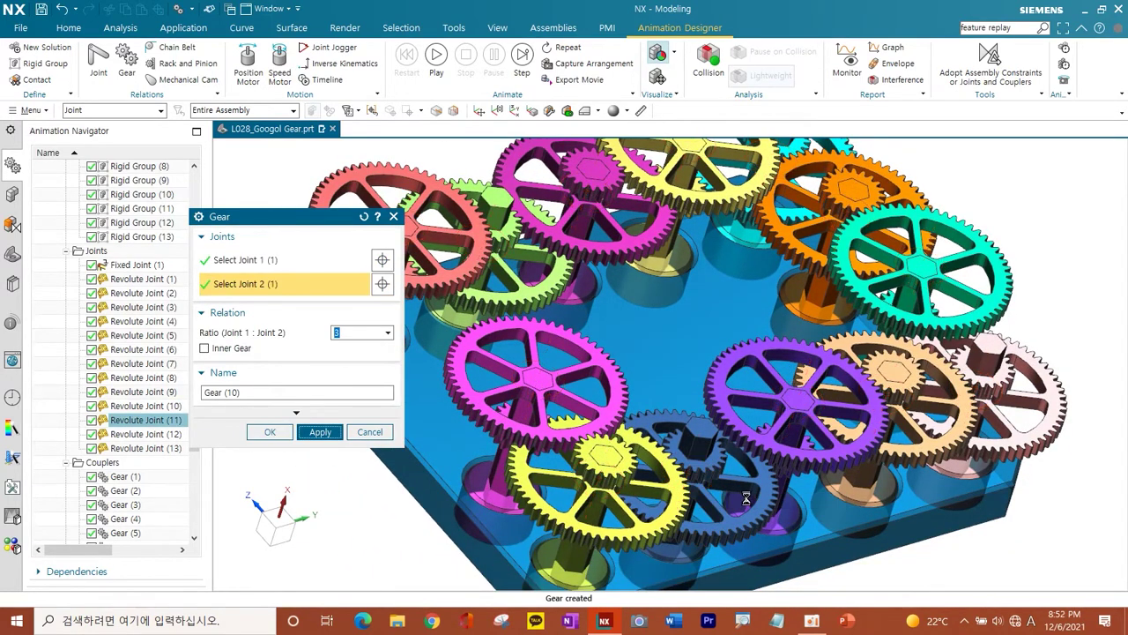
left_click(690, 476)
left_click(617, 504)
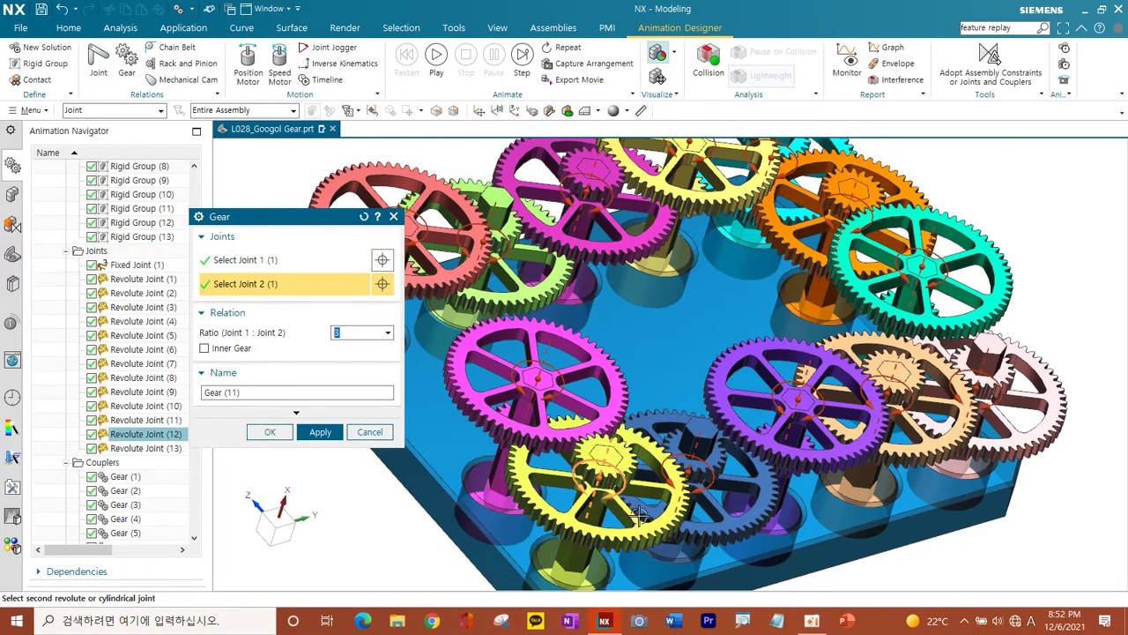
middle_click(638, 516)
left_click(601, 480)
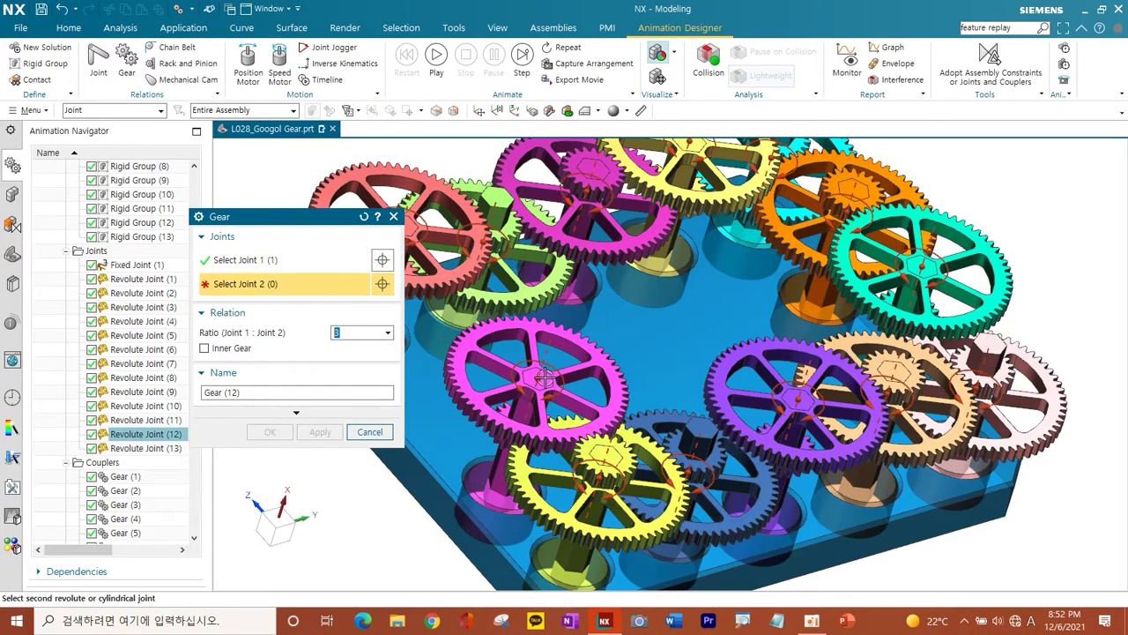
left_click(570, 460)
middle_click(571, 460)
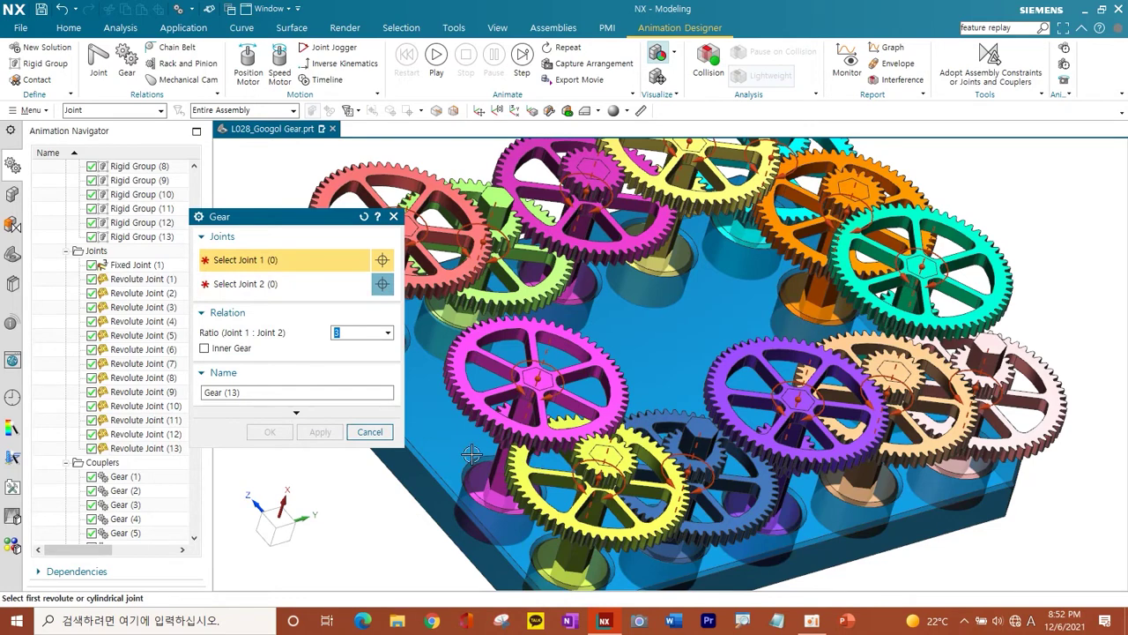
left_click(369, 432)
Step: From a tilted overview, play a brief test of the gear animation, stop it, and open Speed Motor
scroll(617, 370, "down", 5)
mouse_move(617, 379)
middle_mouse_down()
mouse_move(667, 428)
mouse_move(561, 418)
mouse_move(564, 382)
middle_mouse_up()
scroll(666, 427, "up", 5)
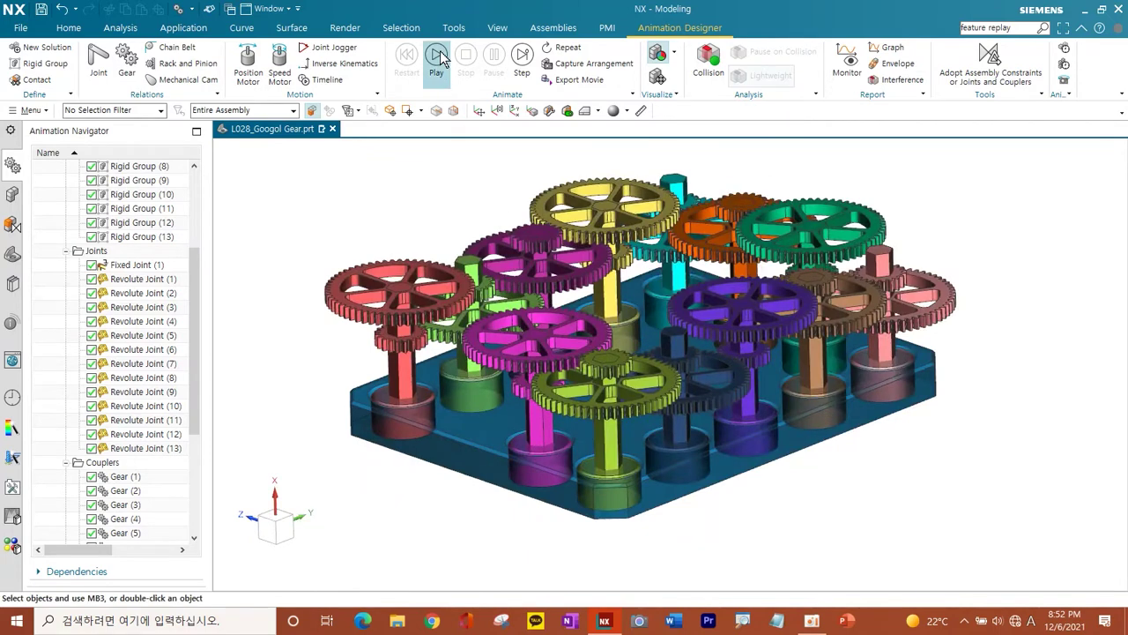
left_click(437, 56)
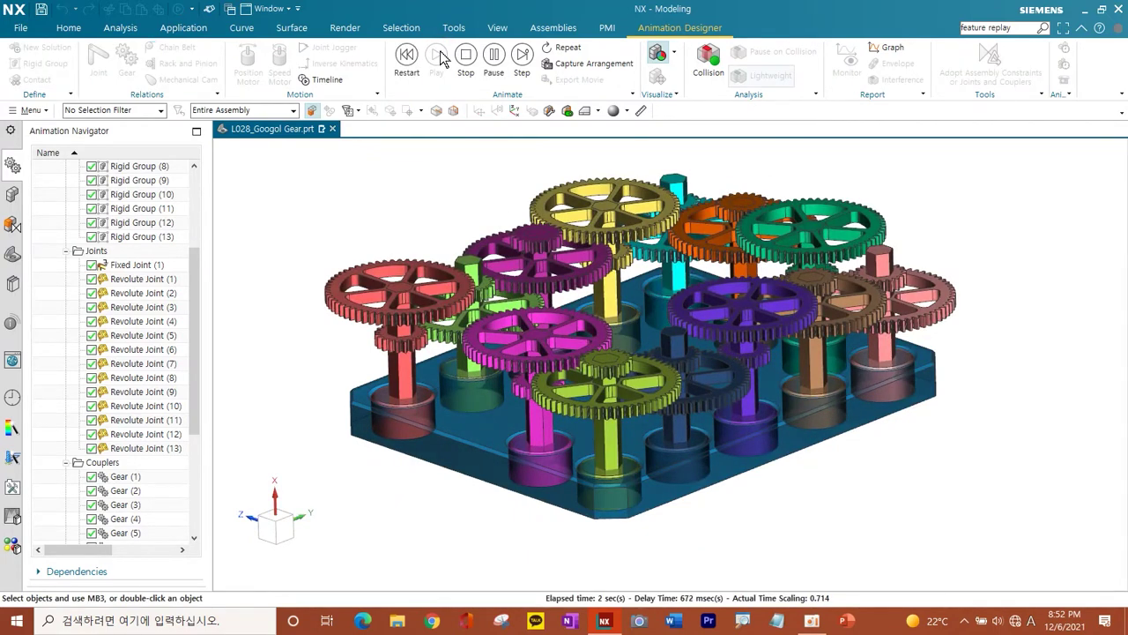
left_click(465, 56)
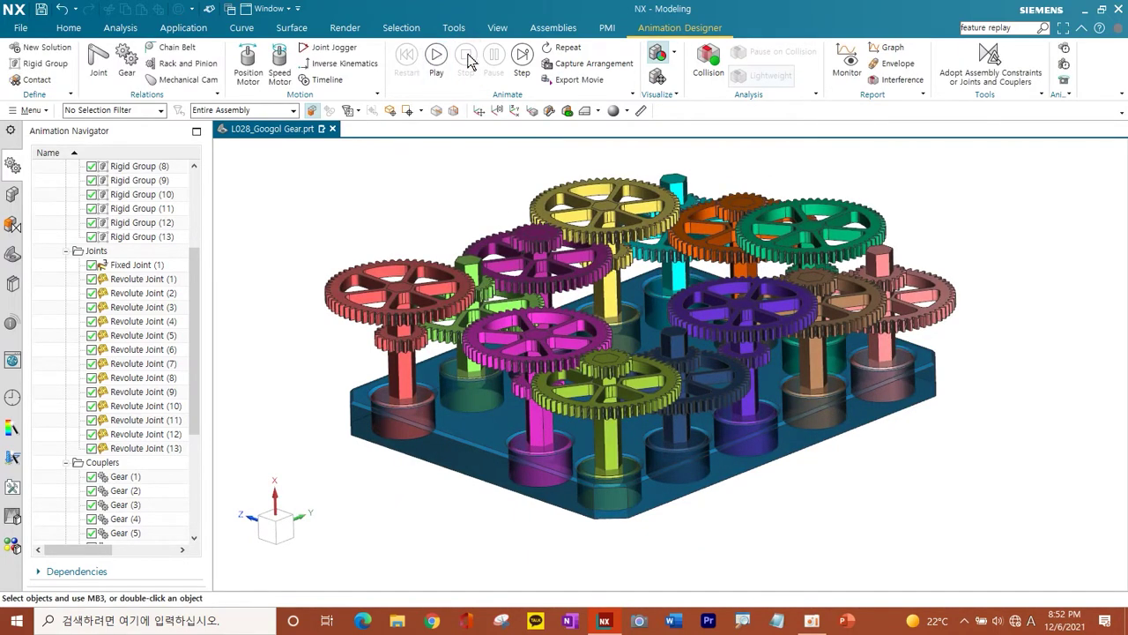
left_click(290, 69)
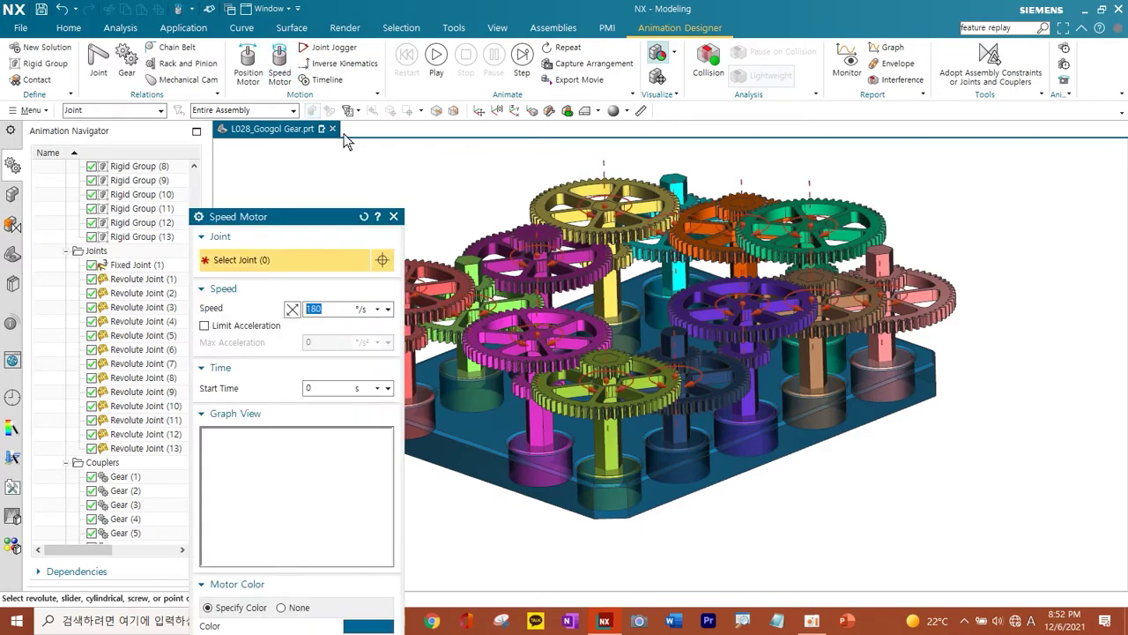
Step: Create Speed Motor (1) on Revolute Joint (1) at 1000 rev/min and close the motor dialog
middle_click_drag(639, 377, 696, 412)
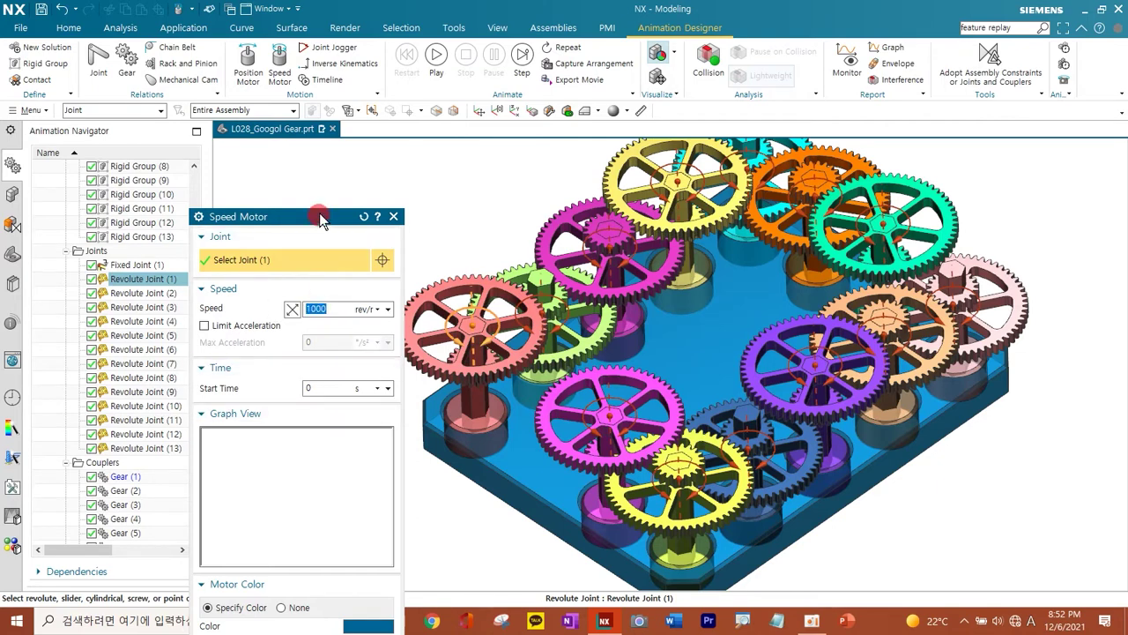
left_click(319, 574)
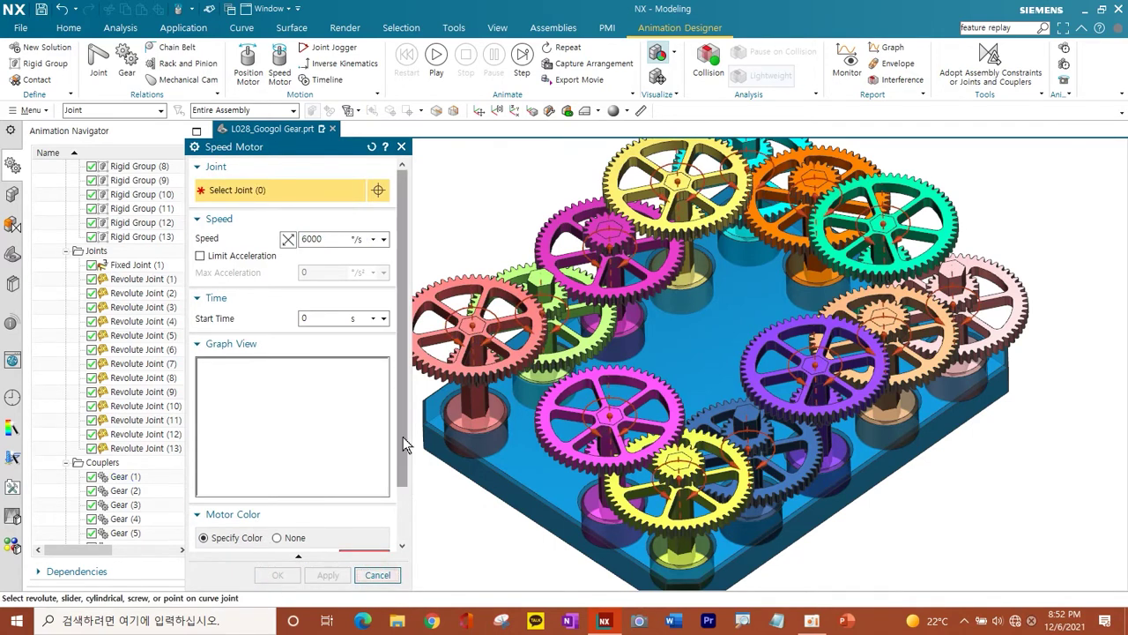
left_click(375, 586)
left_click(372, 579)
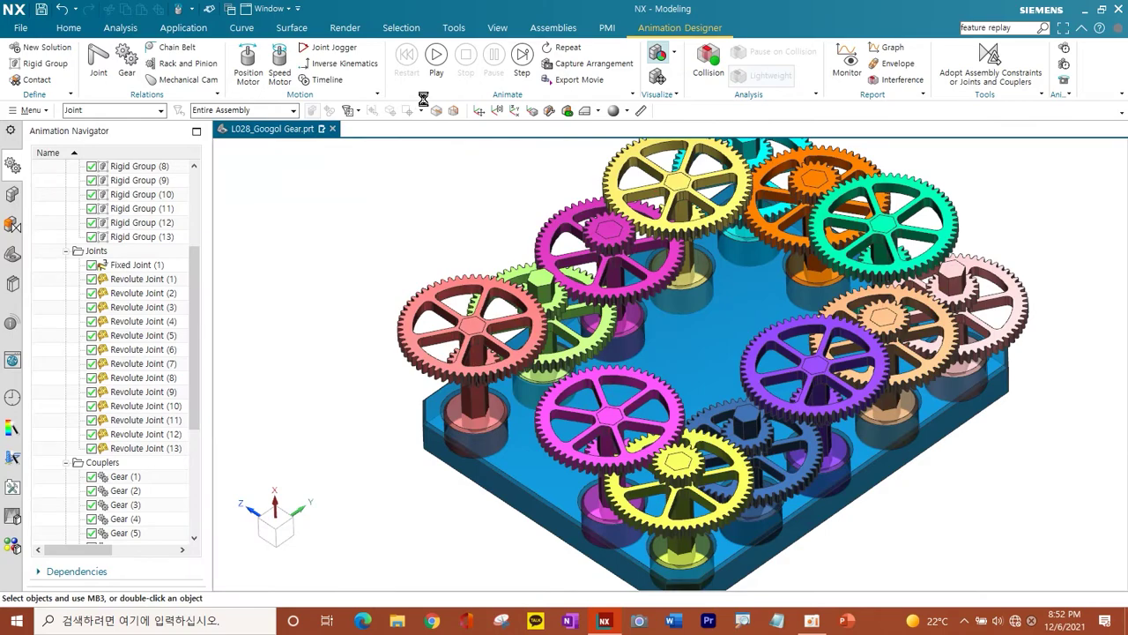
Step: Play the motor-driven gear animation, recentring the view, then stop it
left_click(438, 56)
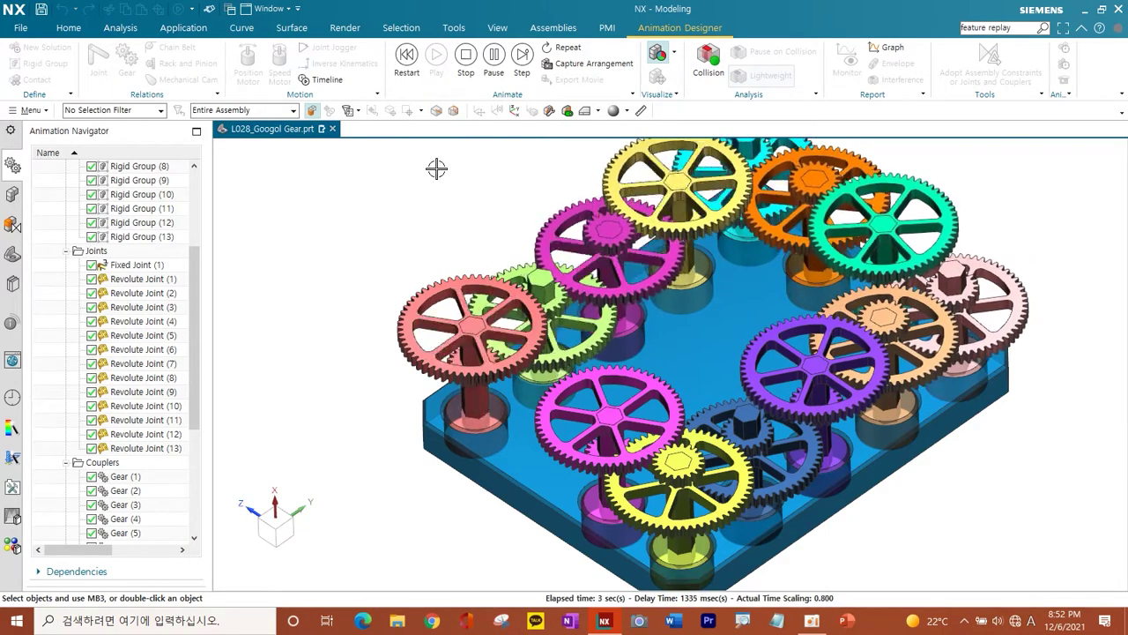
middle_click_drag(474, 213, 436, 249, "shift")
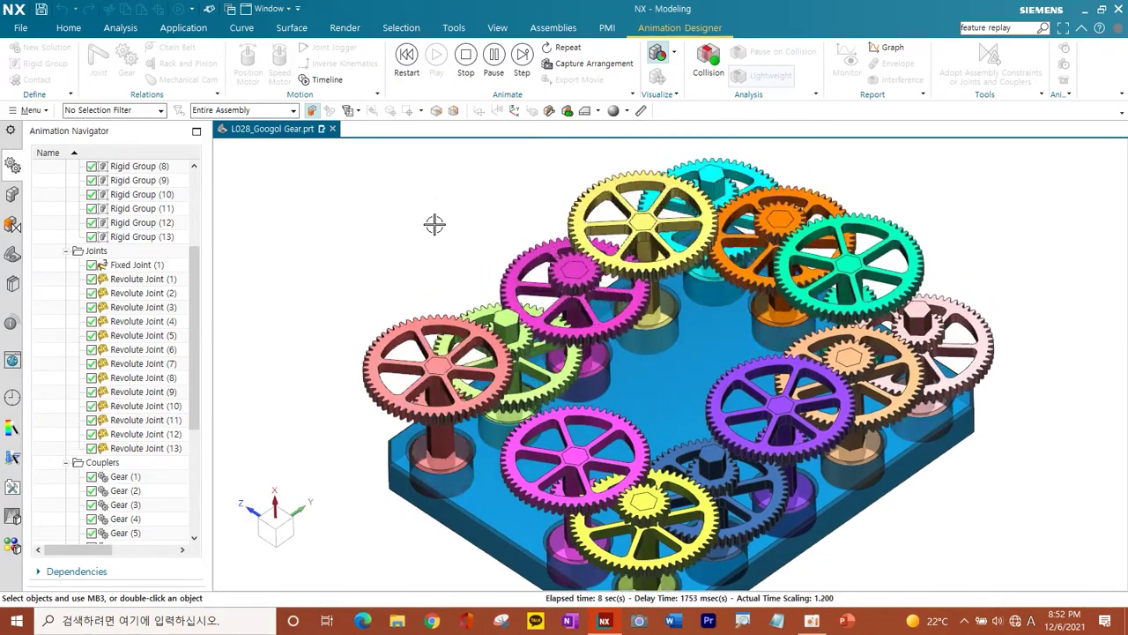
left_click(466, 54)
scroll(150, 472, "down", 5)
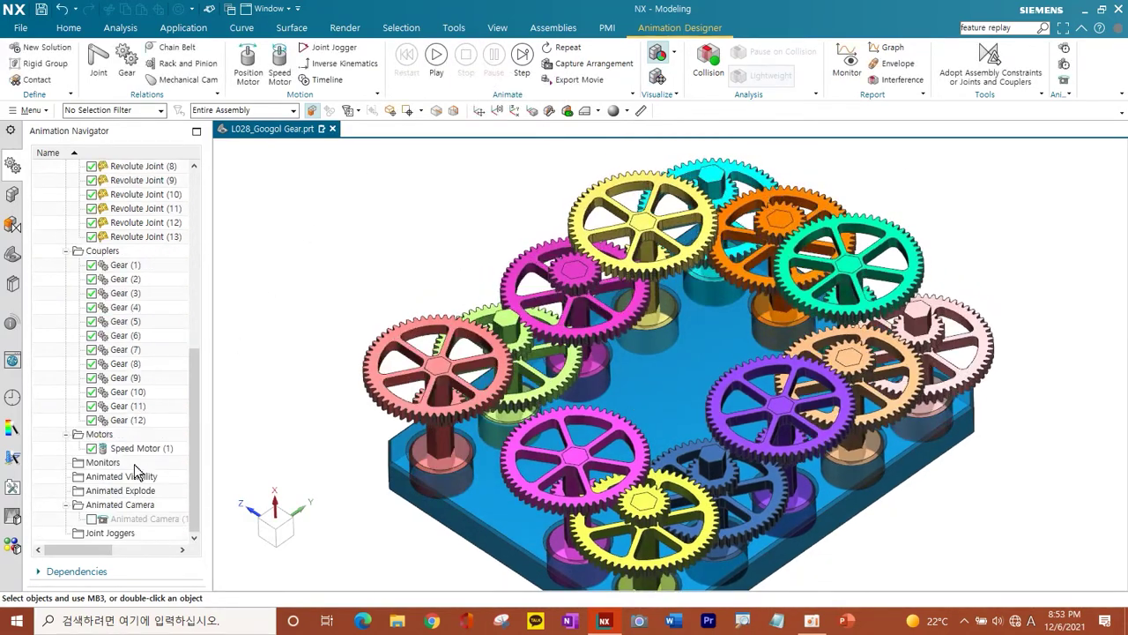
Step: Edit Speed Motor (1) to 2000 rev/min, replay the animation, then stop it
double_click(141, 448)
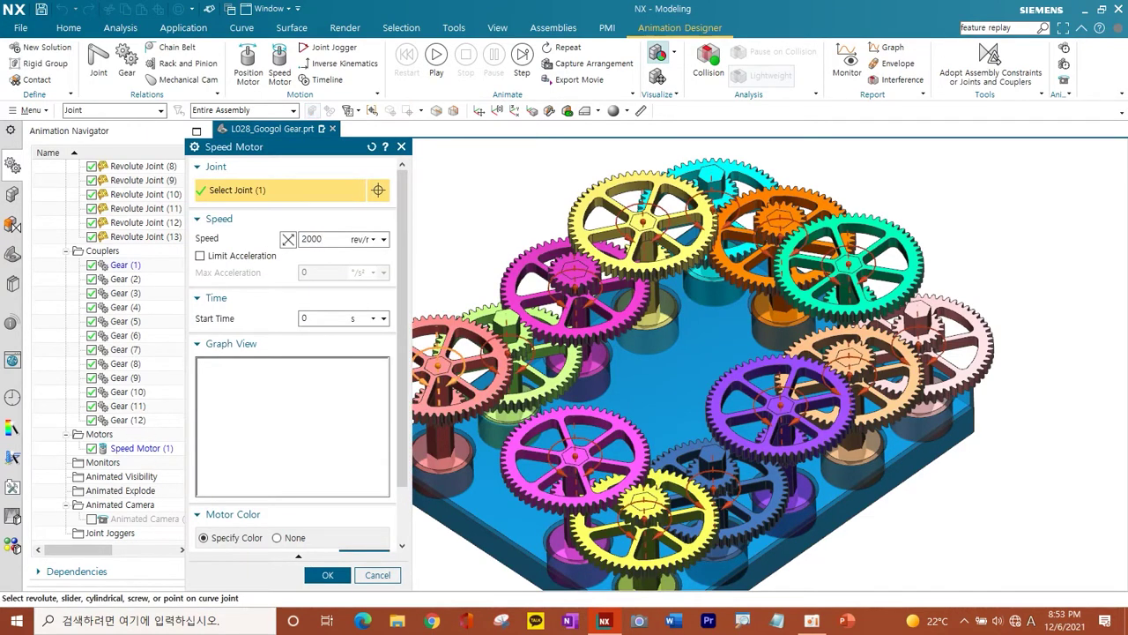
left_click(323, 576)
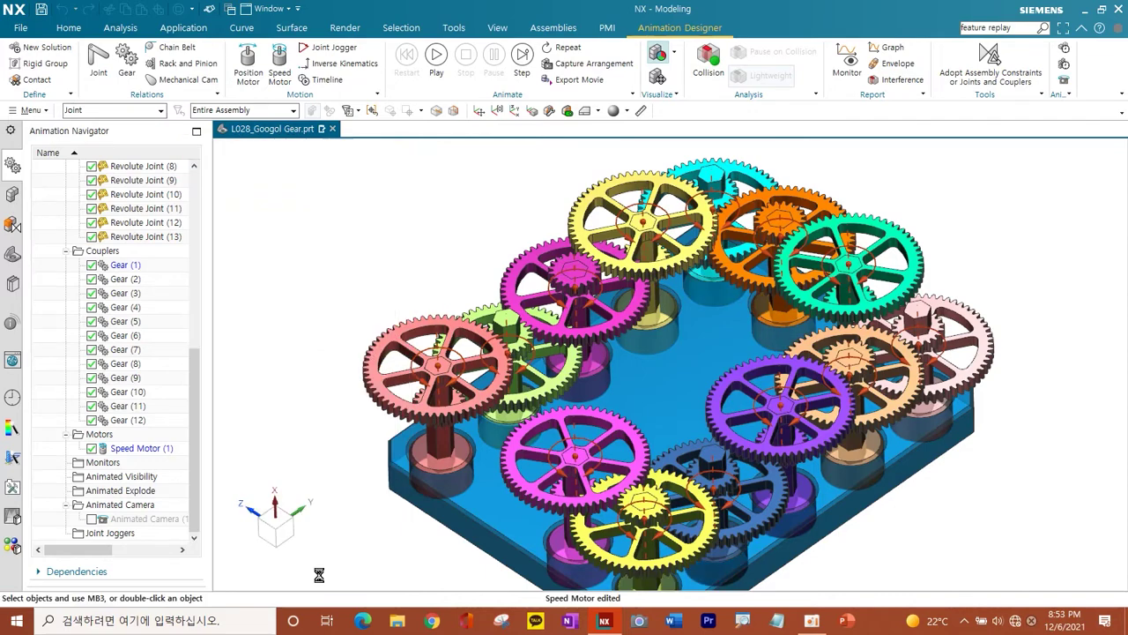
left_click(446, 58)
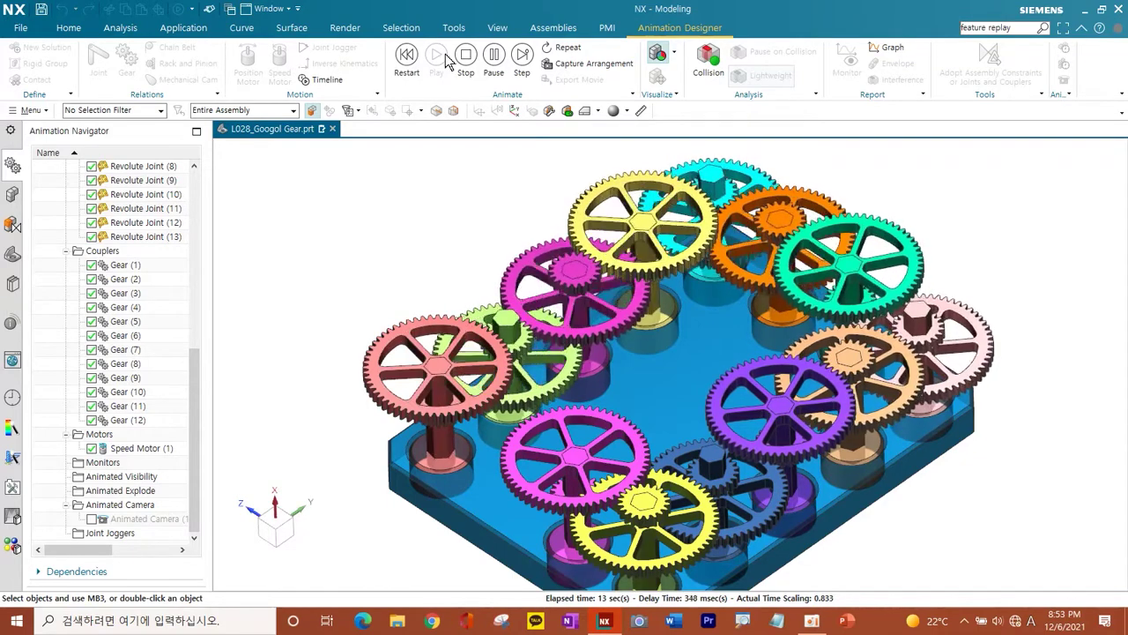
left_click(466, 55)
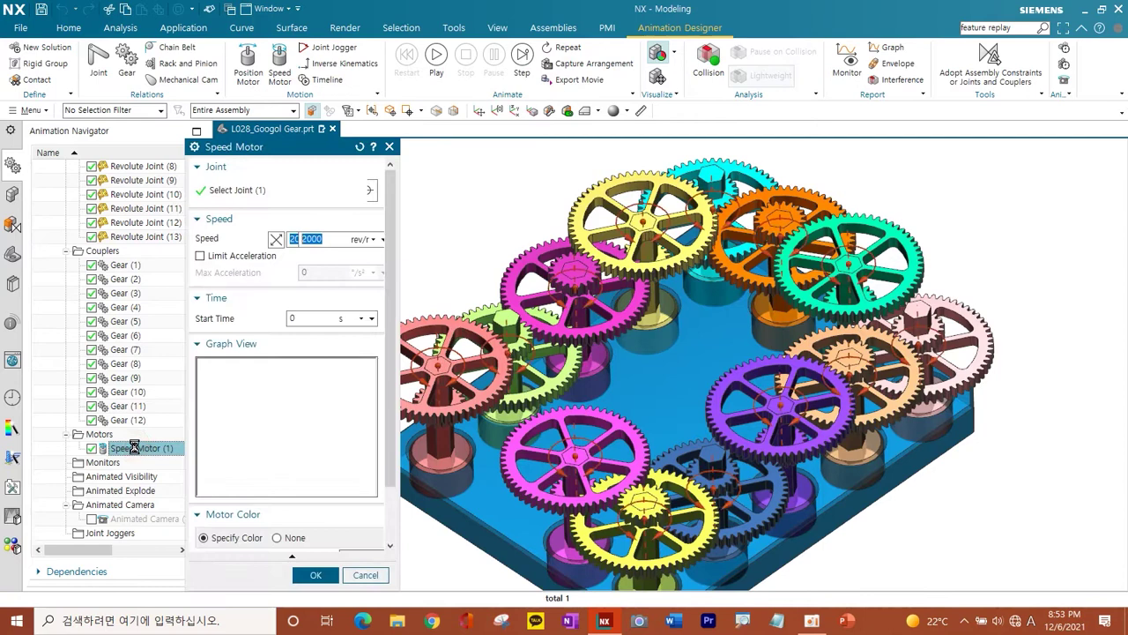
Step: Raise Speed Motor (1) to 3000 rev/min and play the animation again
type("300")
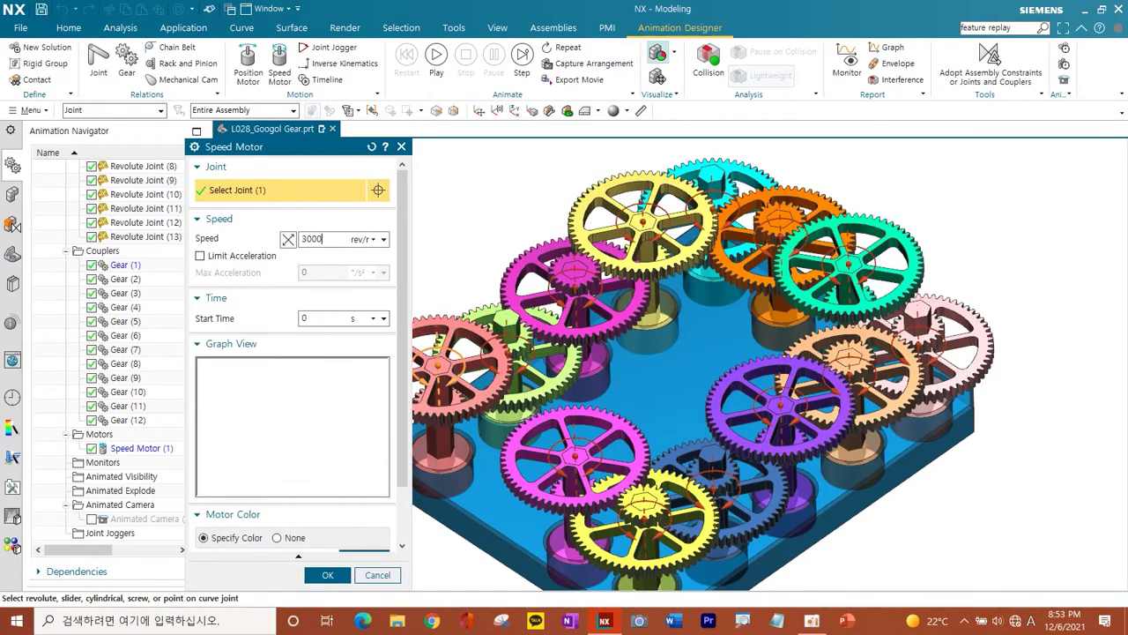
left_click(339, 580)
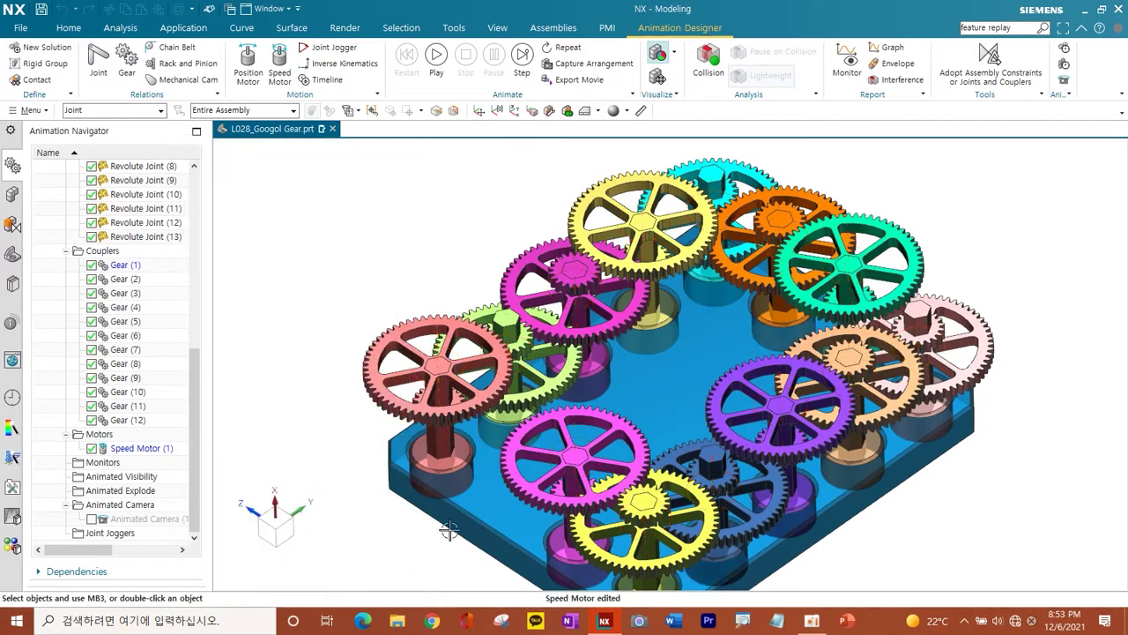
left_click(438, 65)
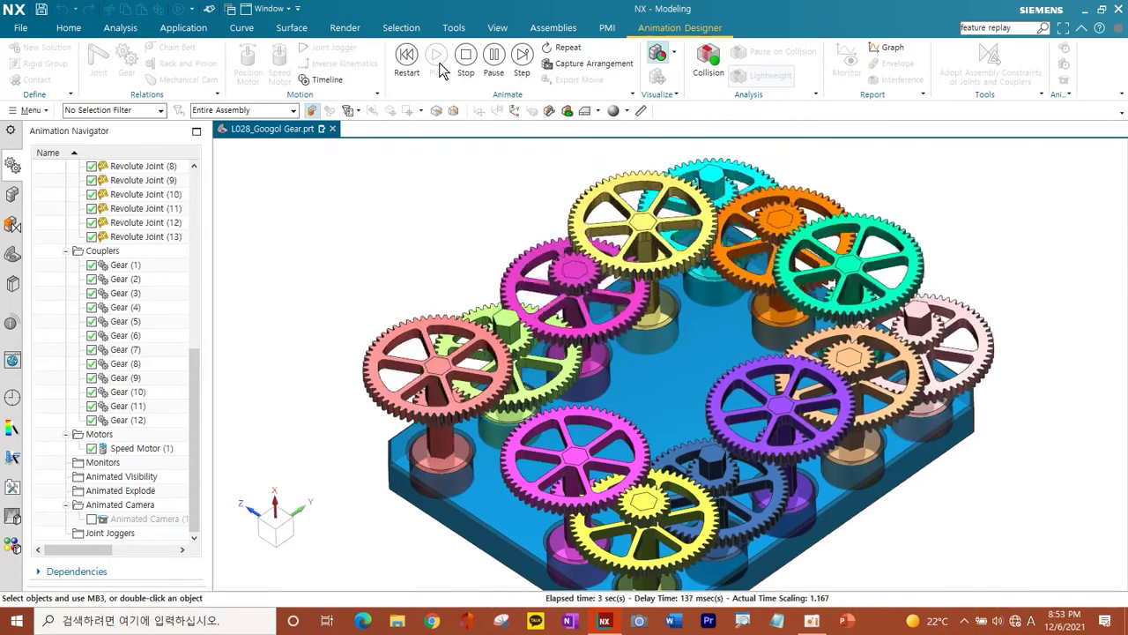
Step: Zoom, pan and orbit around the turning gears to check each mesh, ending on the Top view
scroll(952, 326, "up", 3)
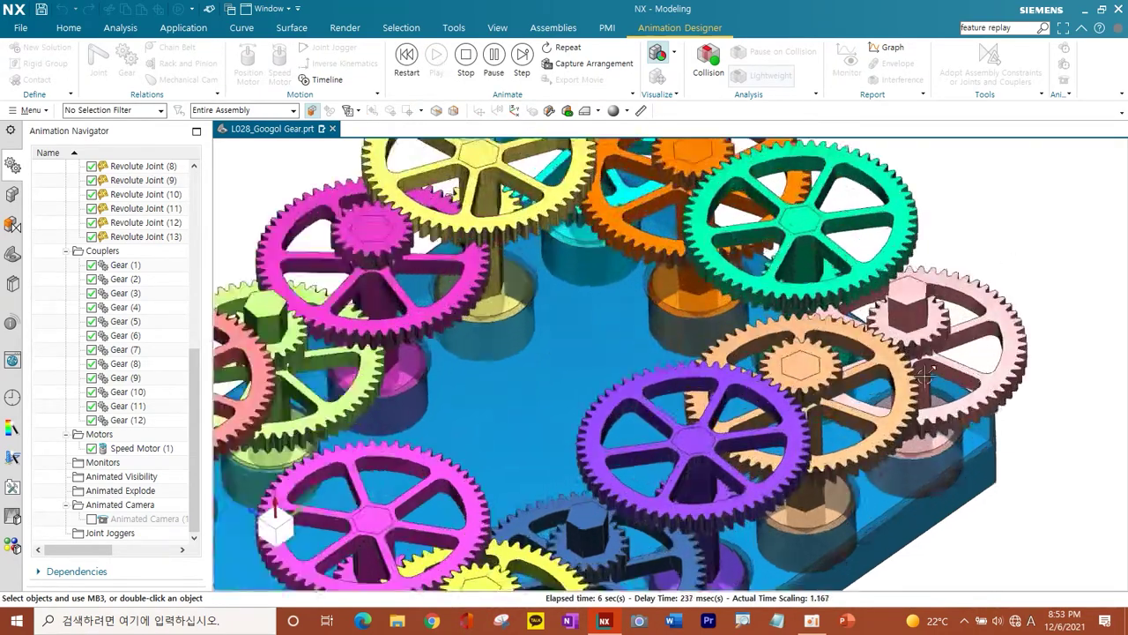
scroll(881, 396, "up", 2)
middle_click_drag(780, 470, 812, 206, "shift")
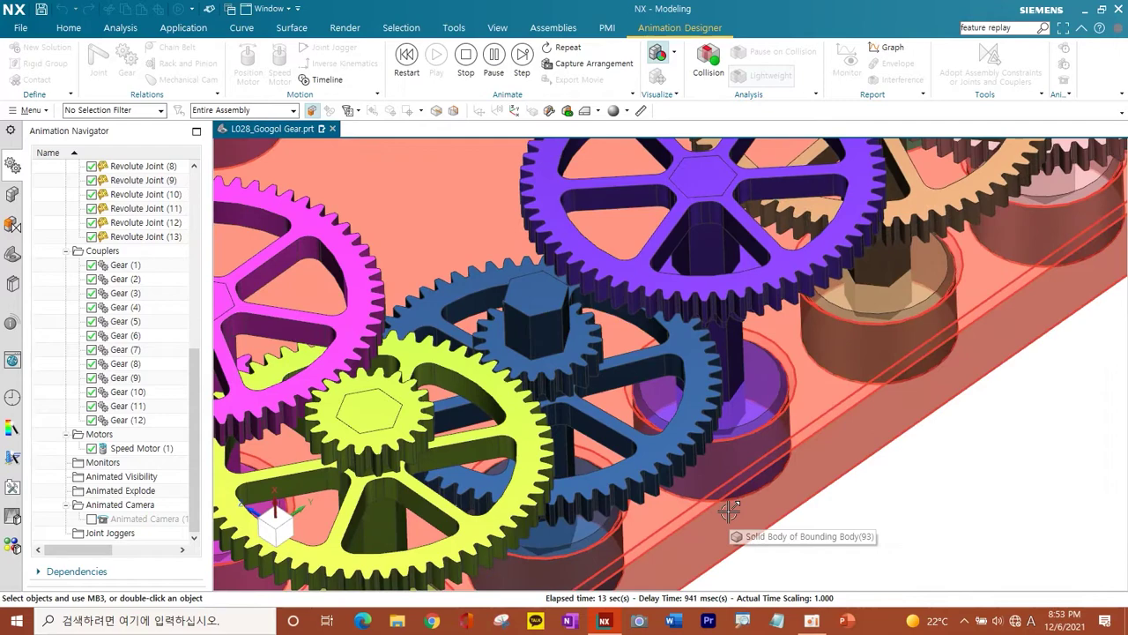
middle_click_drag(713, 477, 669, 397)
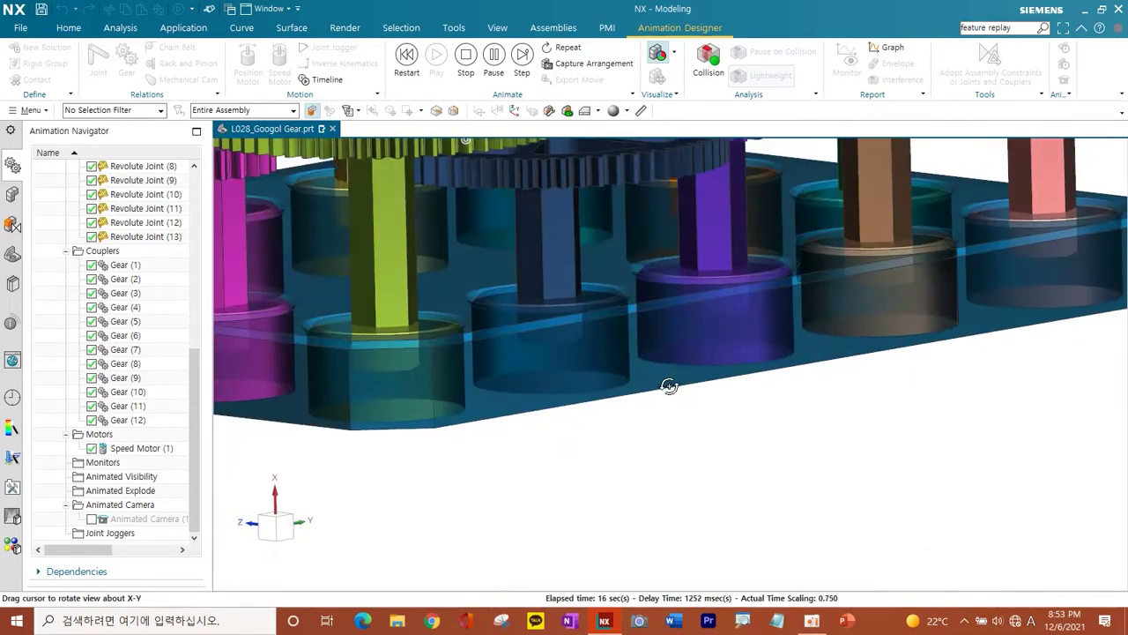
scroll(687, 202, "up", 3)
scroll(688, 224, "up", 3)
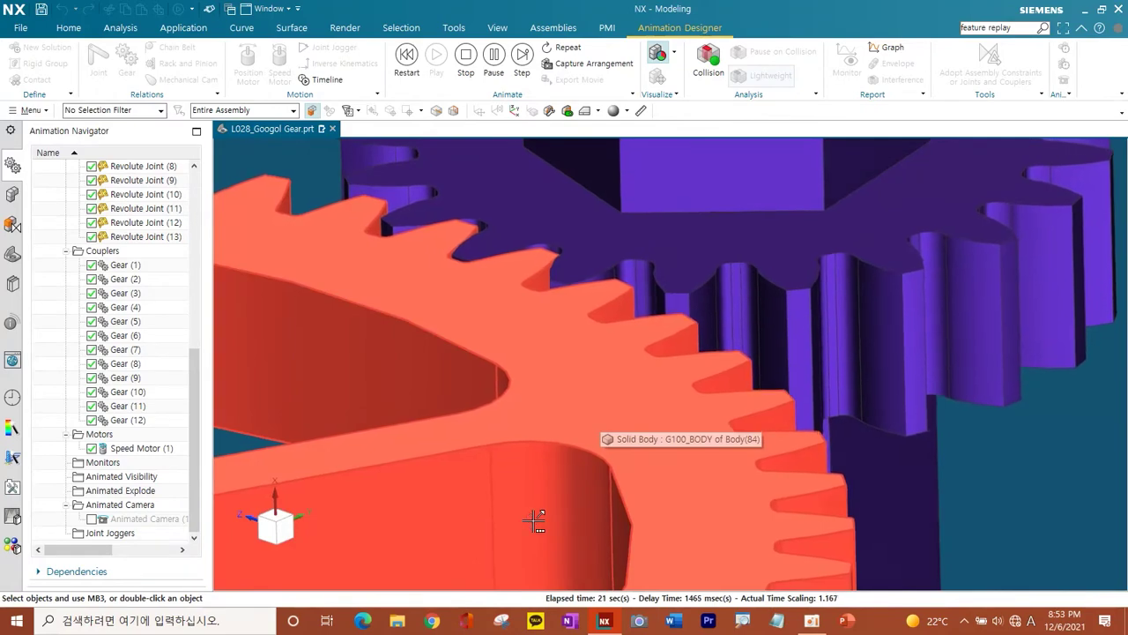
scroll(534, 516, "down", 3)
scroll(495, 524, "down", 3)
middle_click_drag(495, 524, 620, 354, "shift")
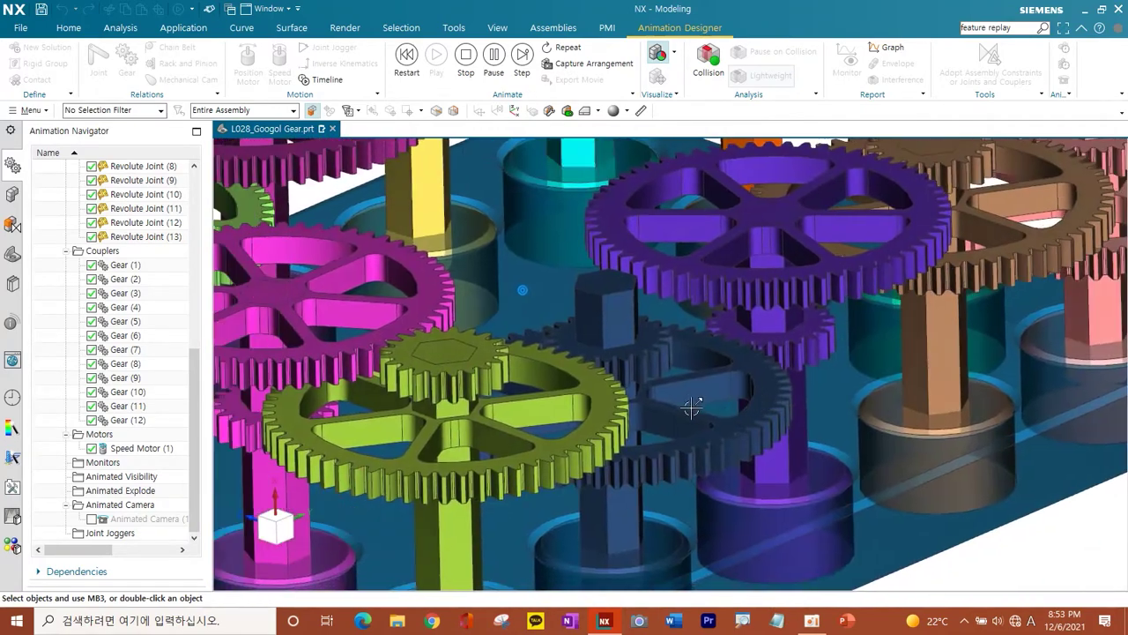
scroll(620, 354, "up", 3)
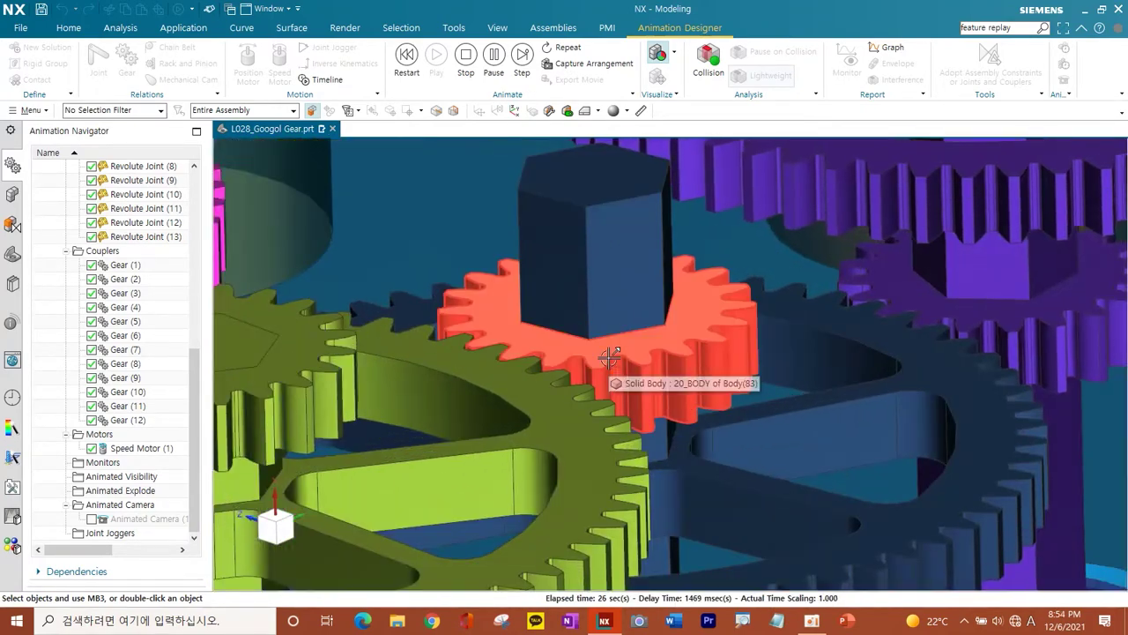
scroll(608, 365, "down", 3)
scroll(608, 364, "down", 1)
left_click(585, 112)
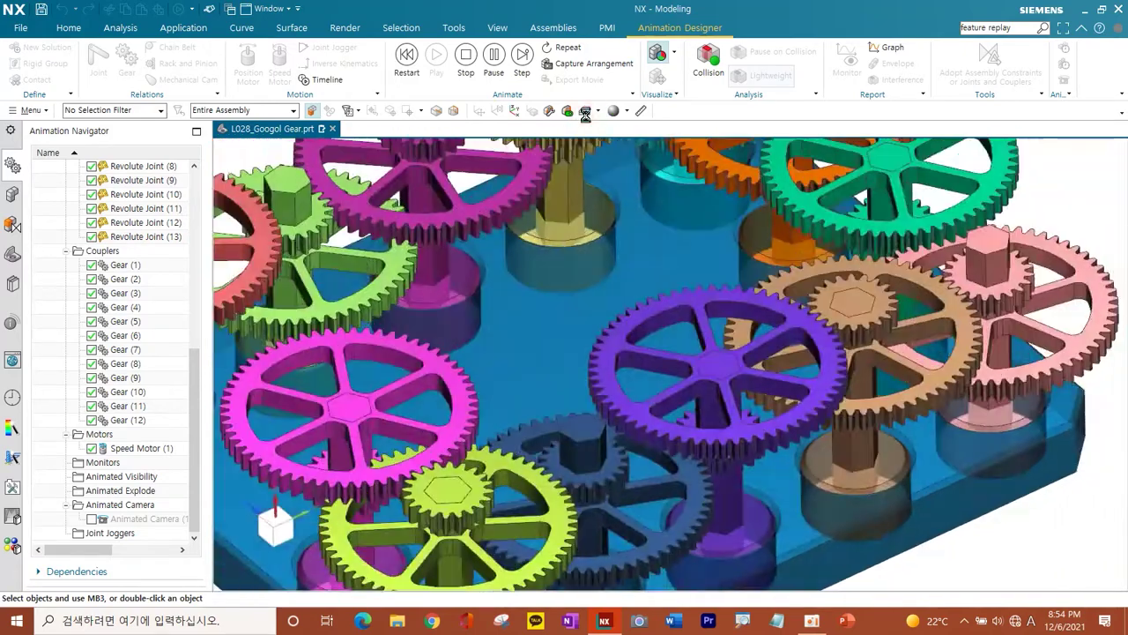